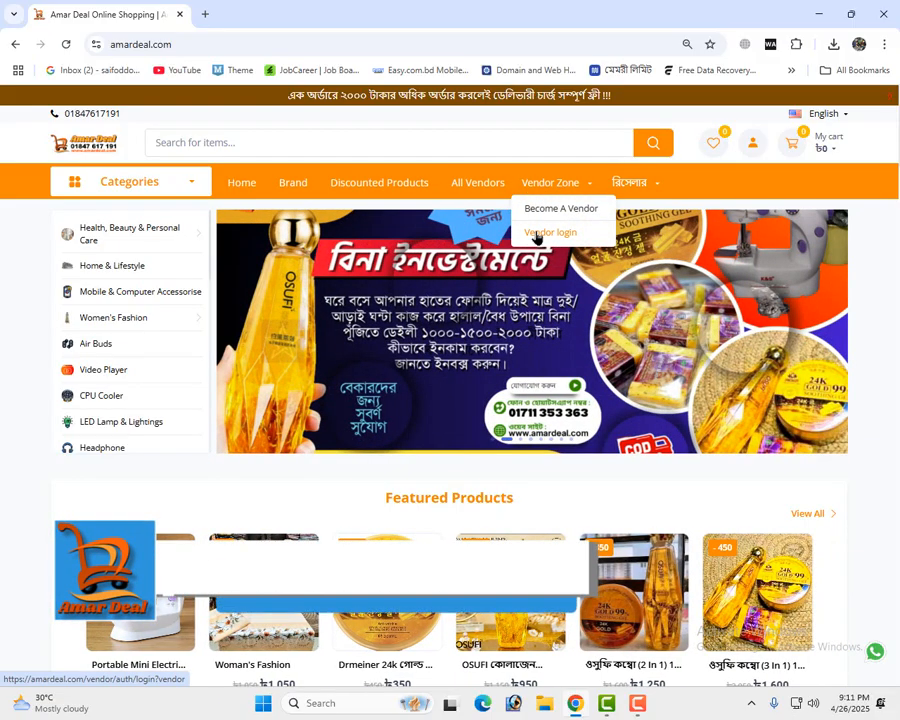
Step: Open the vendor login page and check the prefilled email field without choosing another saved login
{"action": "left_click", "coordinate": [538, 232]}
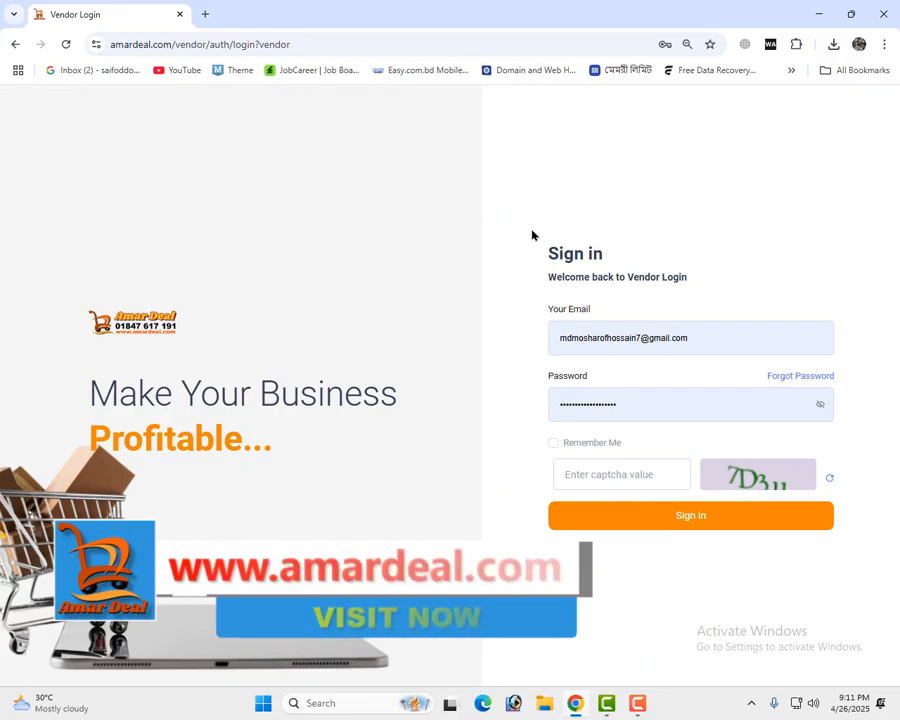
{"action": "left_click", "coordinate": [601, 338]}
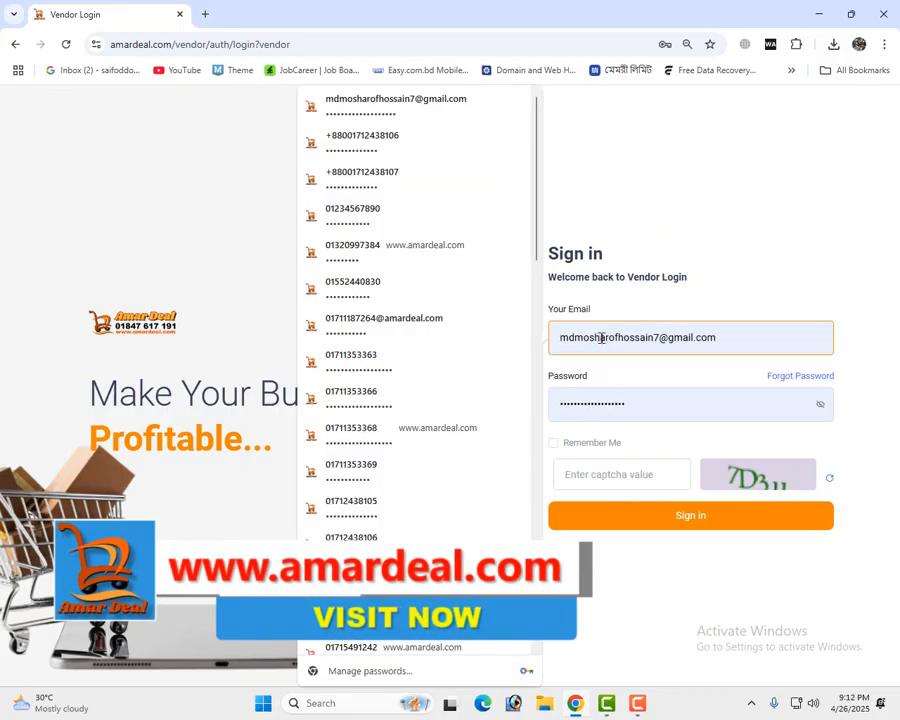
{"action": "left_click", "coordinate": [689, 215]}
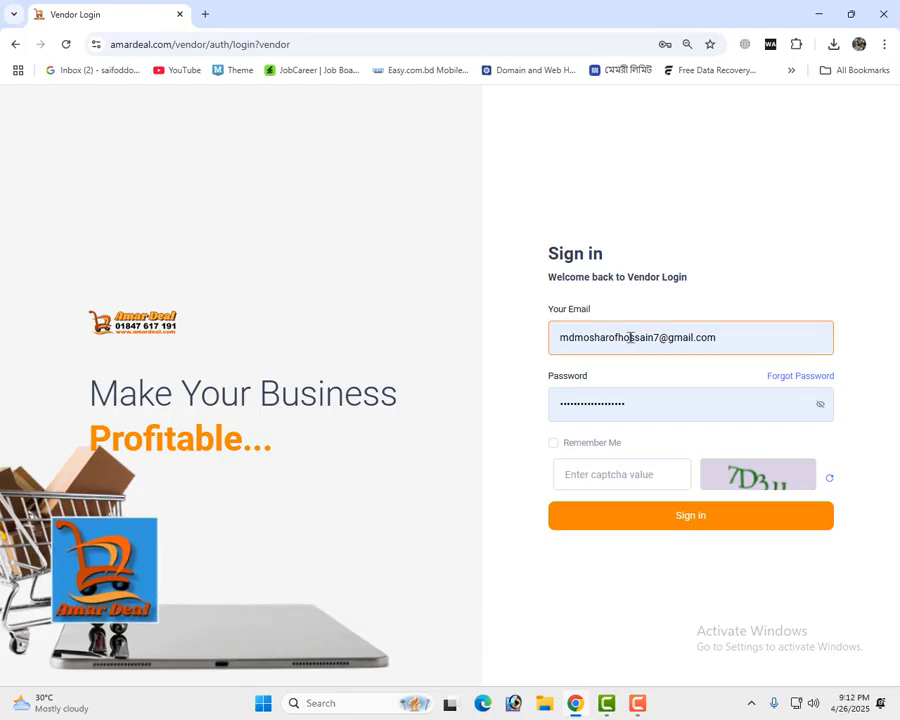
Step: Refresh the captcha image, enter its code and sign in to the vendor account with the prefilled credentials
{"action": "left_click", "coordinate": [603, 476]}
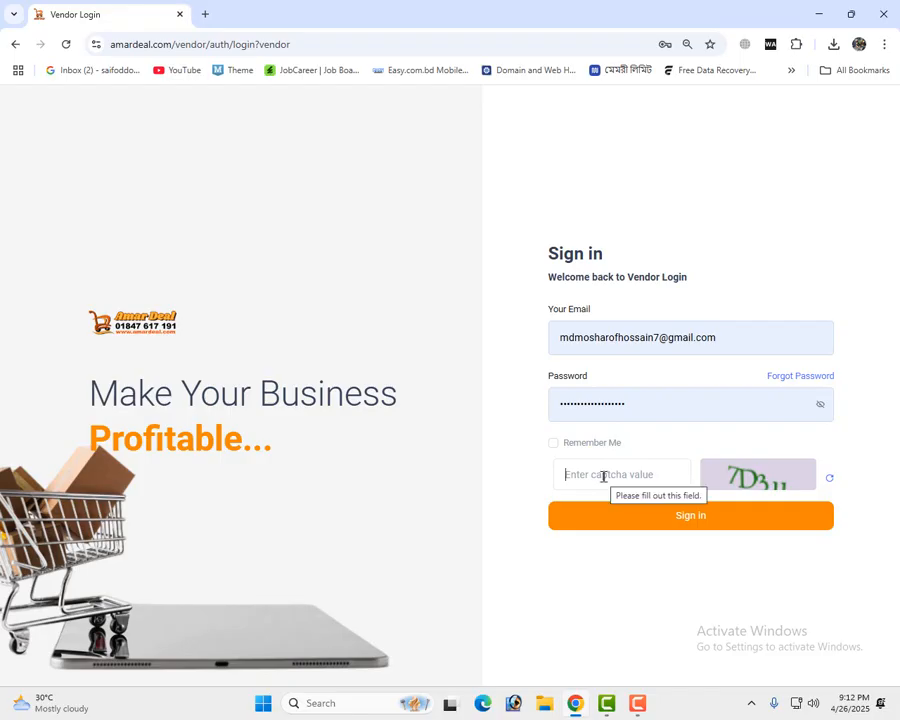
{"action": "left_click", "coordinate": [829, 481]}
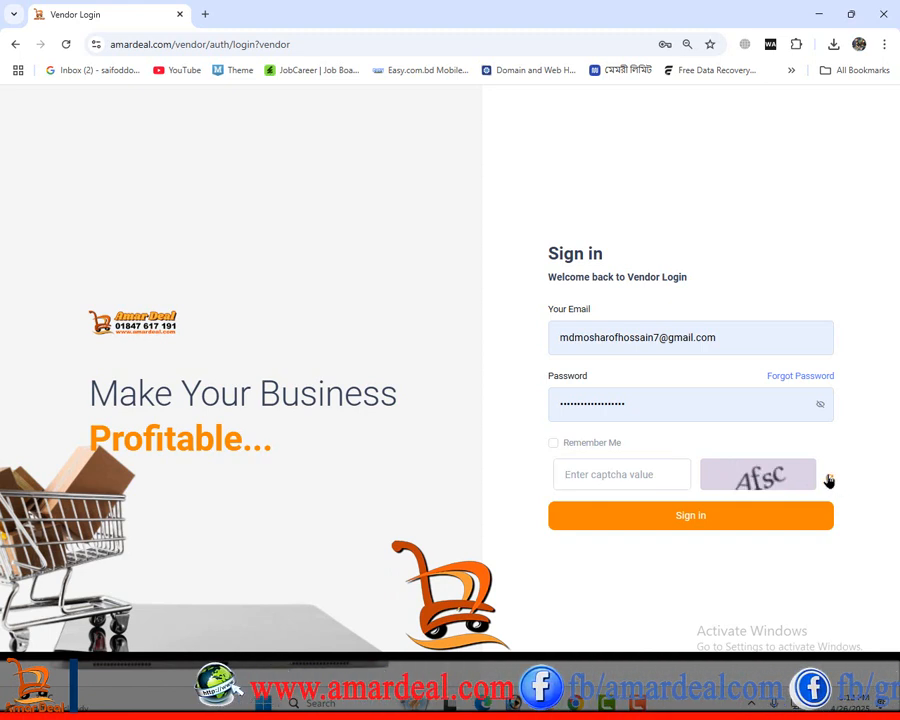
{"action": "left_click", "coordinate": [608, 474]}
{"action": "type", "text": "Afsc"}
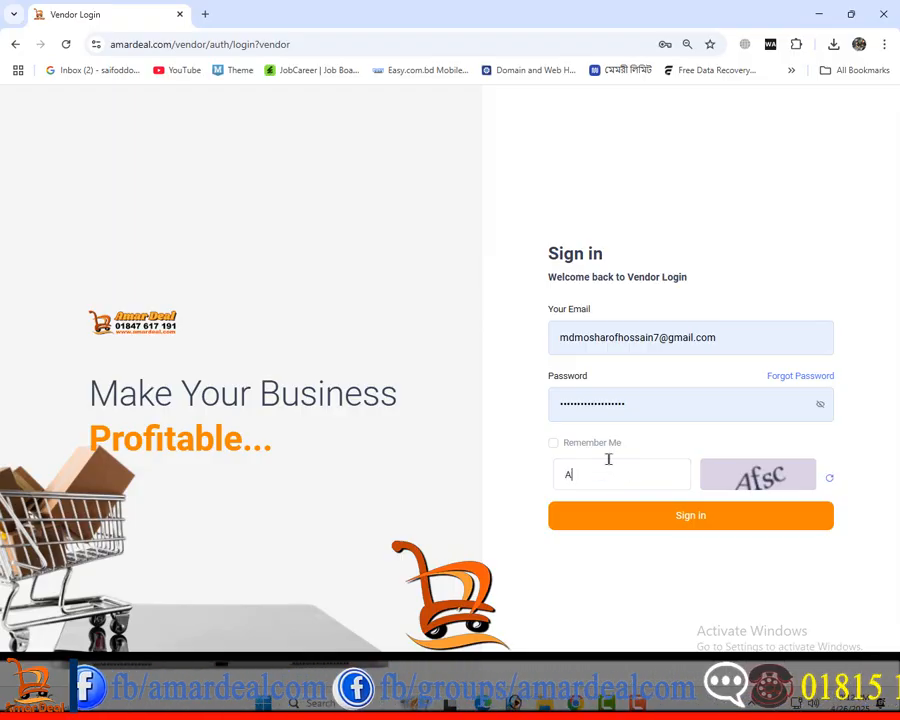
{"action": "left_click", "coordinate": [672, 503]}
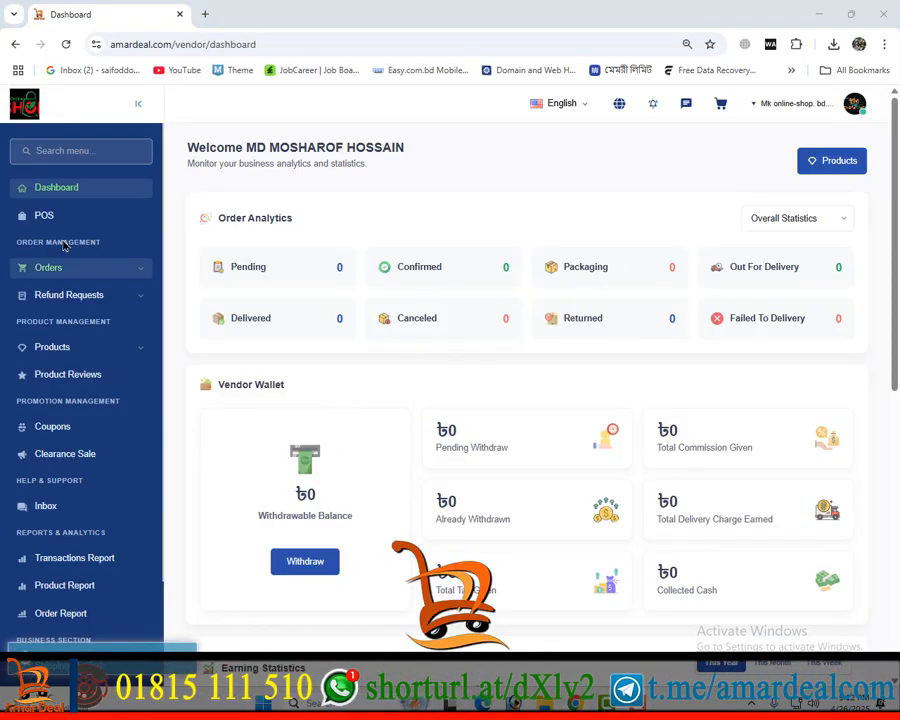
Step: Look over the order analytics, vendor wallet and earning statistics on the vendor dashboard
{"action": "scroll", "coordinate": [66, 316], "scroll_direction": "down", "scroll_amount": 5}
{"action": "scroll", "coordinate": [66, 323], "scroll_direction": "up", "scroll_amount": 3}
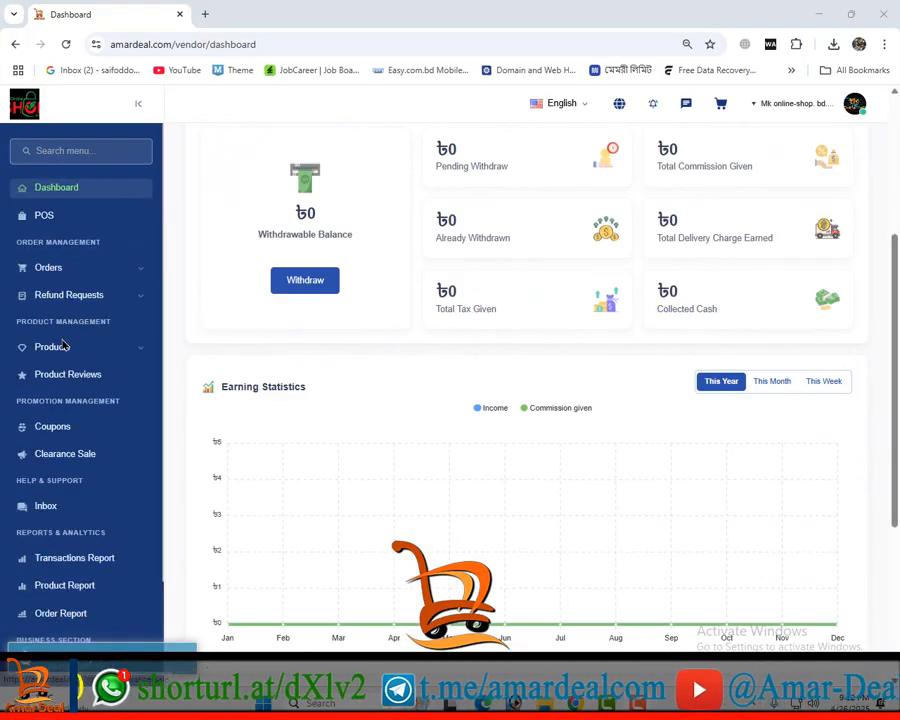
{"action": "scroll", "coordinate": [392, 360], "scroll_direction": "down", "scroll_amount": 3}
{"action": "scroll", "coordinate": [382, 388], "scroll_direction": "up", "scroll_amount": 4}
{"action": "scroll", "coordinate": [382, 388], "scroll_direction": "up", "scroll_amount": 2}
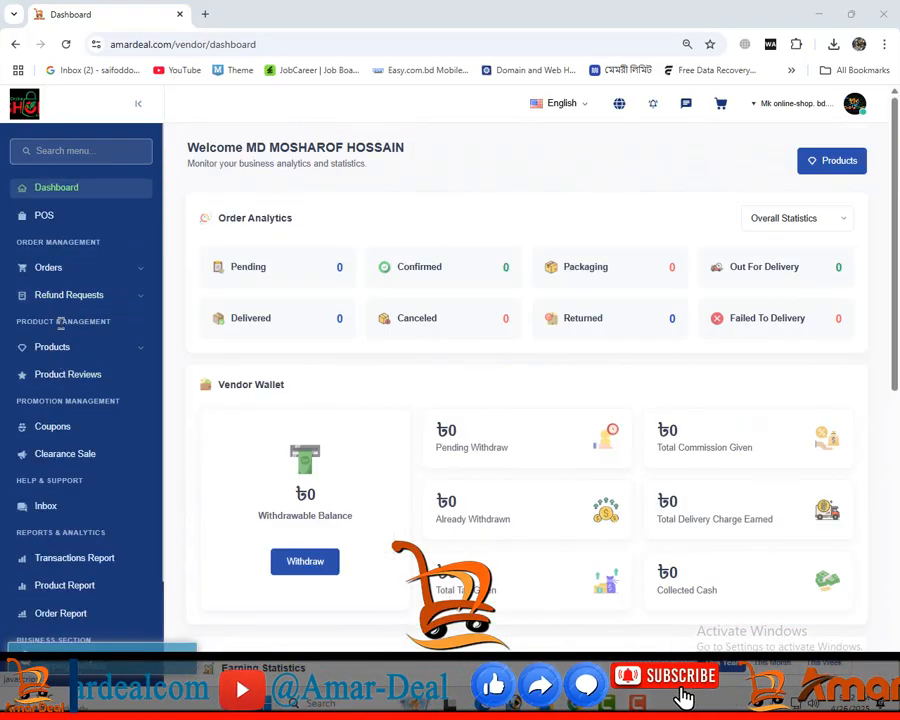
{"action": "scroll", "coordinate": [42, 340], "scroll_direction": "down", "scroll_amount": 2}
{"action": "scroll", "coordinate": [58, 346], "scroll_direction": "up", "scroll_amount": 2}
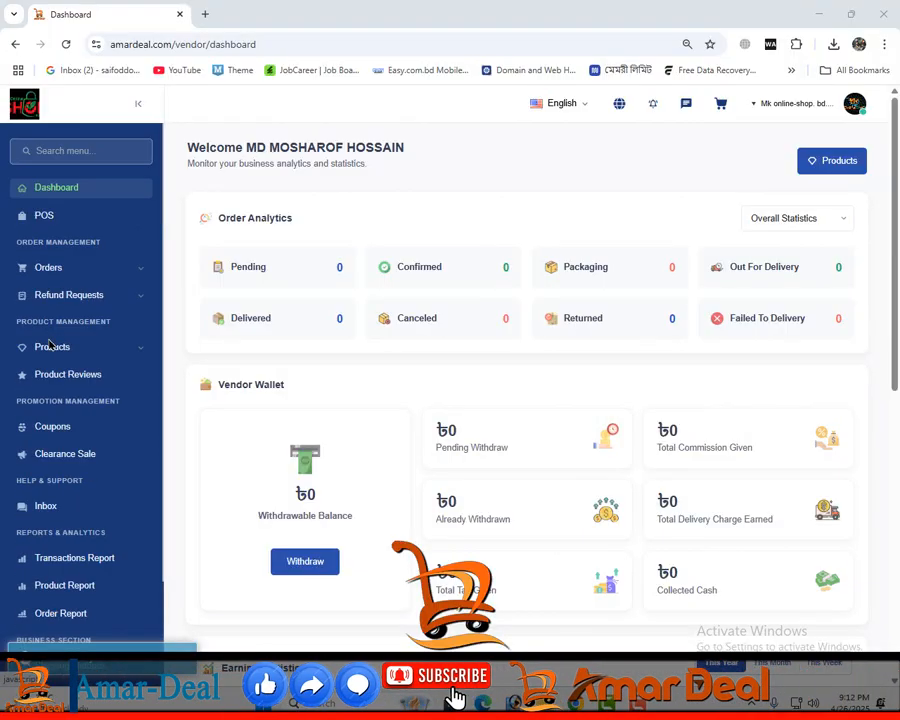
Step: Open the Add New Product form and enter "Mini Sewing Machine" as the English product name
{"action": "left_click", "coordinate": [112, 347]}
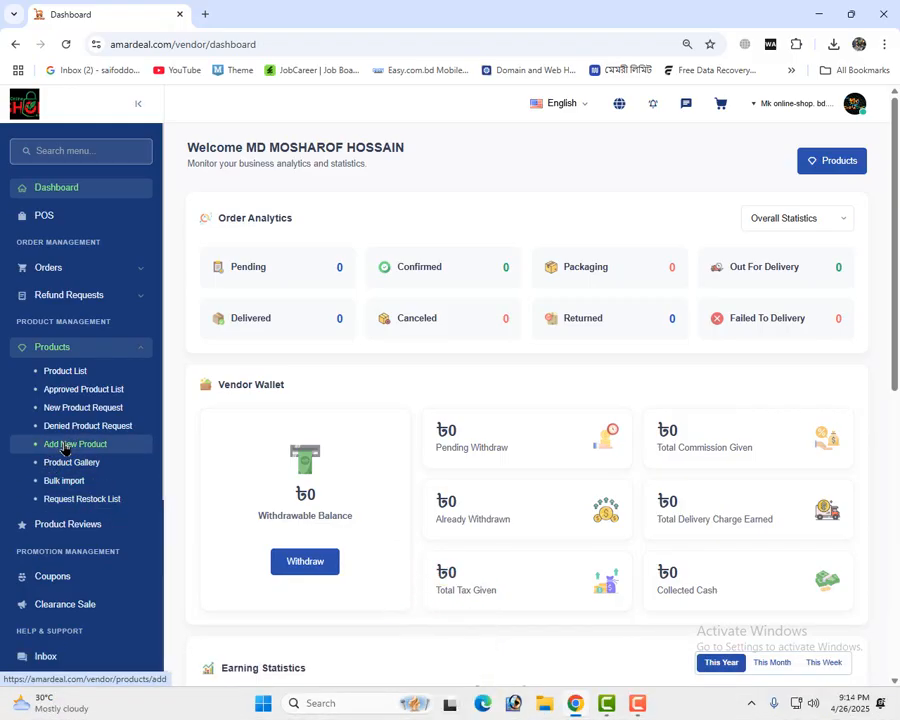
{"action": "left_click", "coordinate": [65, 451]}
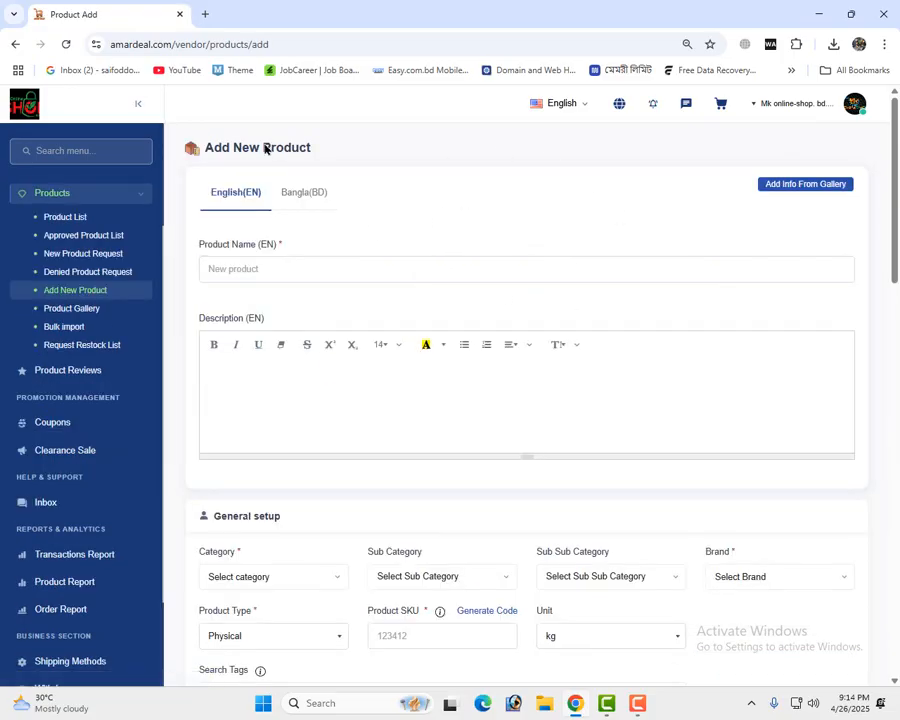
{"action": "left_click", "coordinate": [257, 269]}
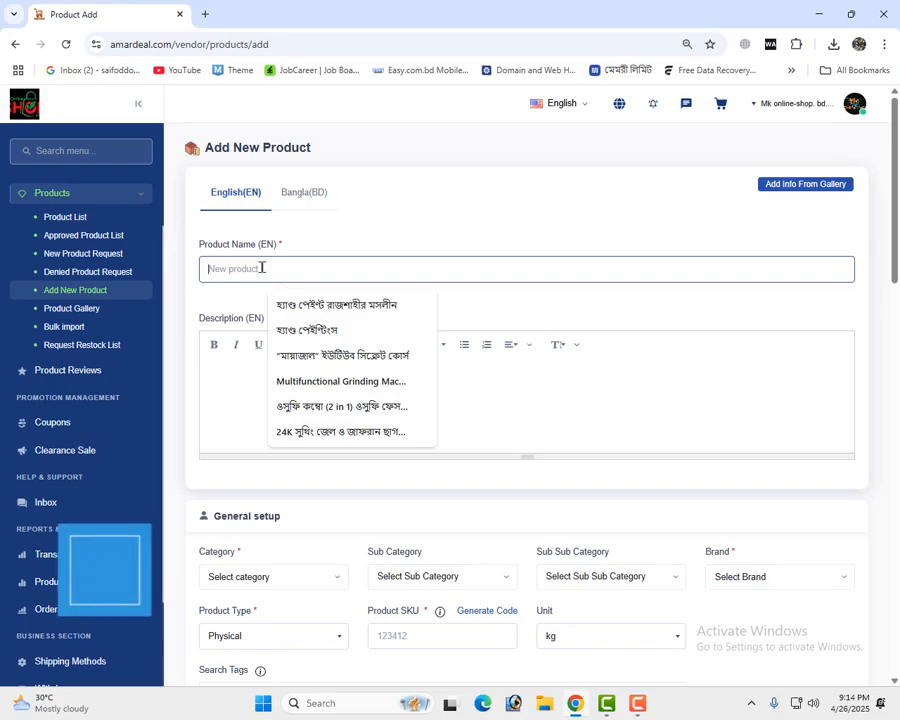
{"action": "left_click", "coordinate": [318, 305]}
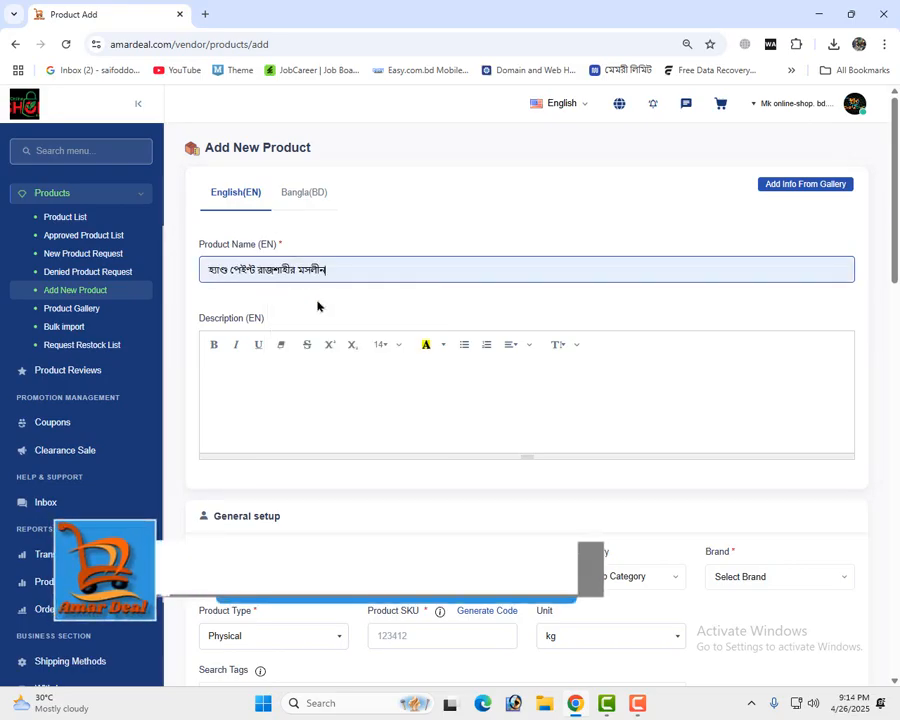
{"action": "triple_click", "coordinate": [276, 271]}
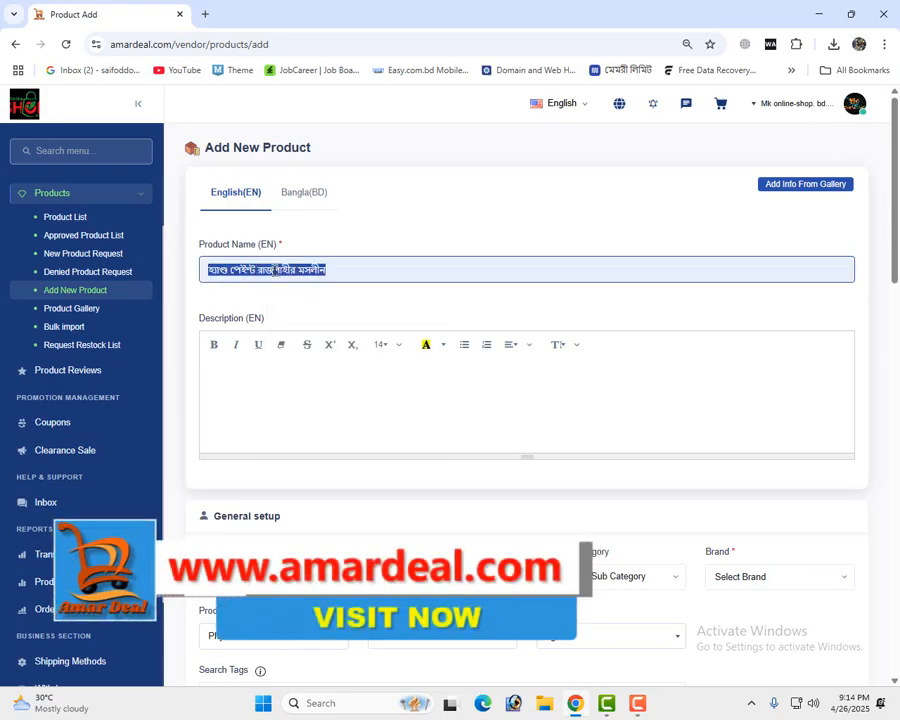
{"action": "type", "text": "Mi"}
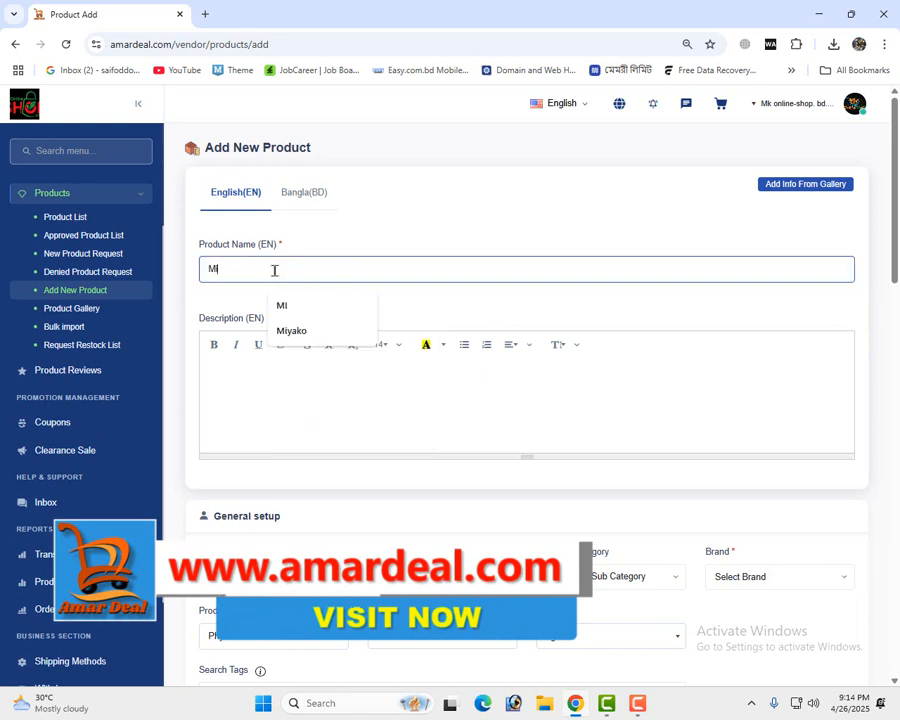
{"action": "type", "text": "ni"}
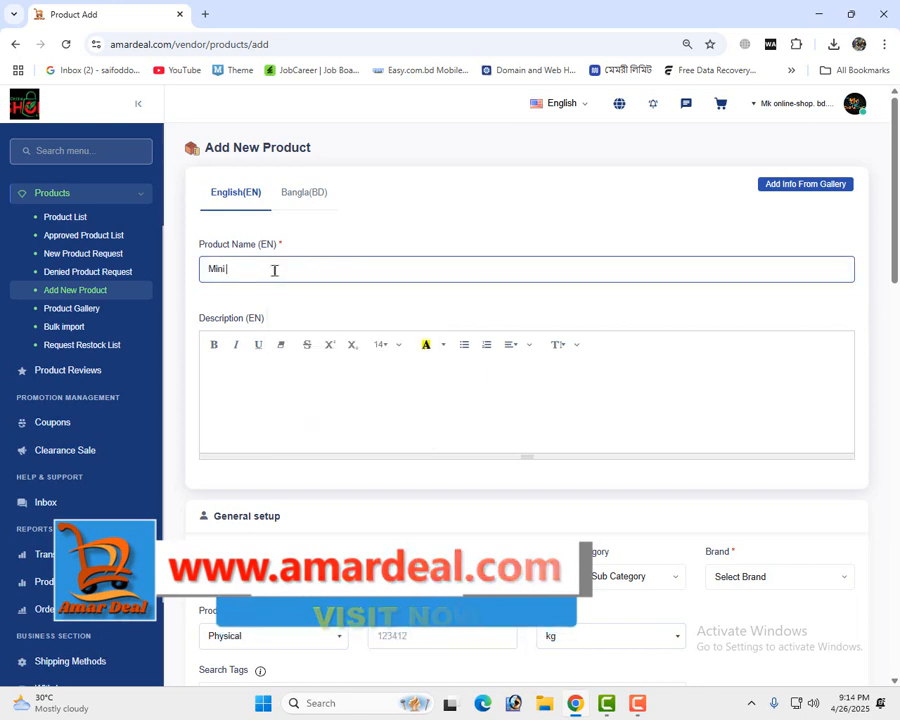
{"action": "type", "text": " Sewing Machin"}
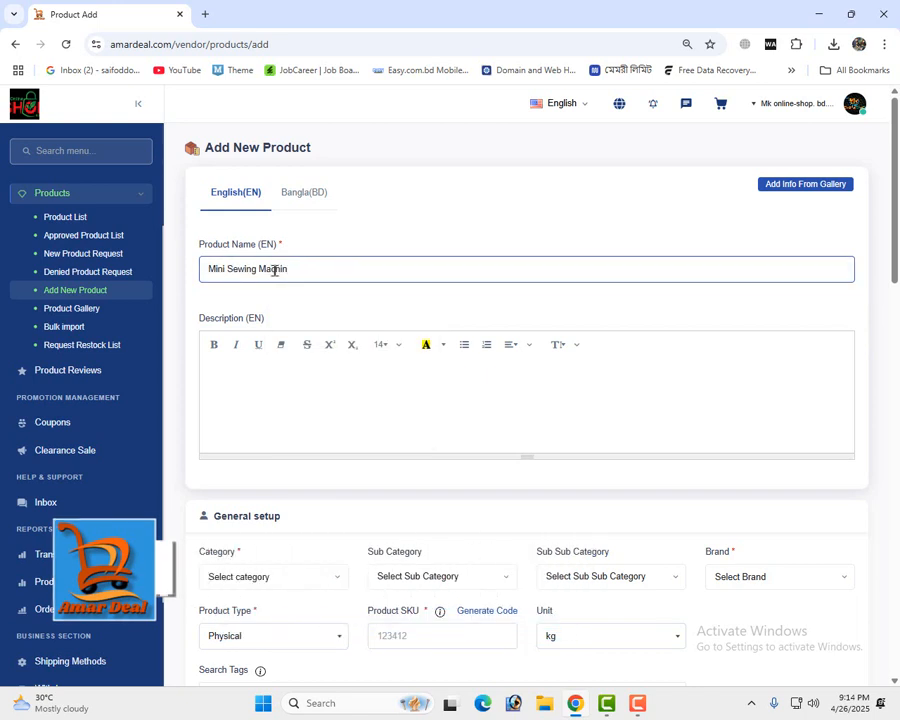
{"action": "type", "text": "e"}
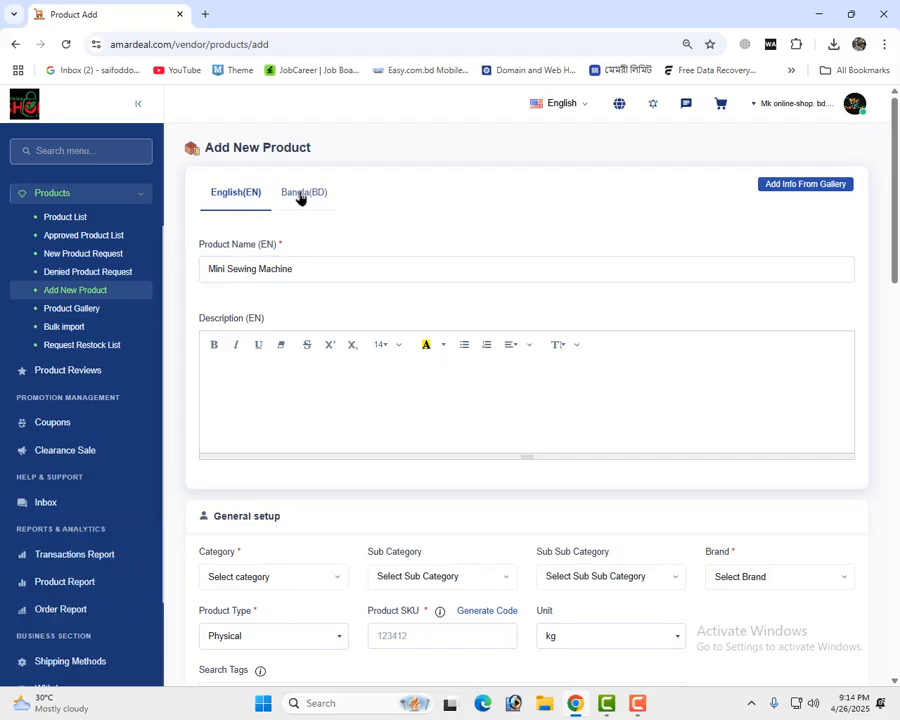
Step: Switch to the Bangla version of the product details and enter "মিনিন সেলাই মেশনি" as the product name
{"action": "left_click", "coordinate": [299, 196]}
{"action": "left_click", "coordinate": [274, 264]}
{"action": "type", "text": "মিনিন"}
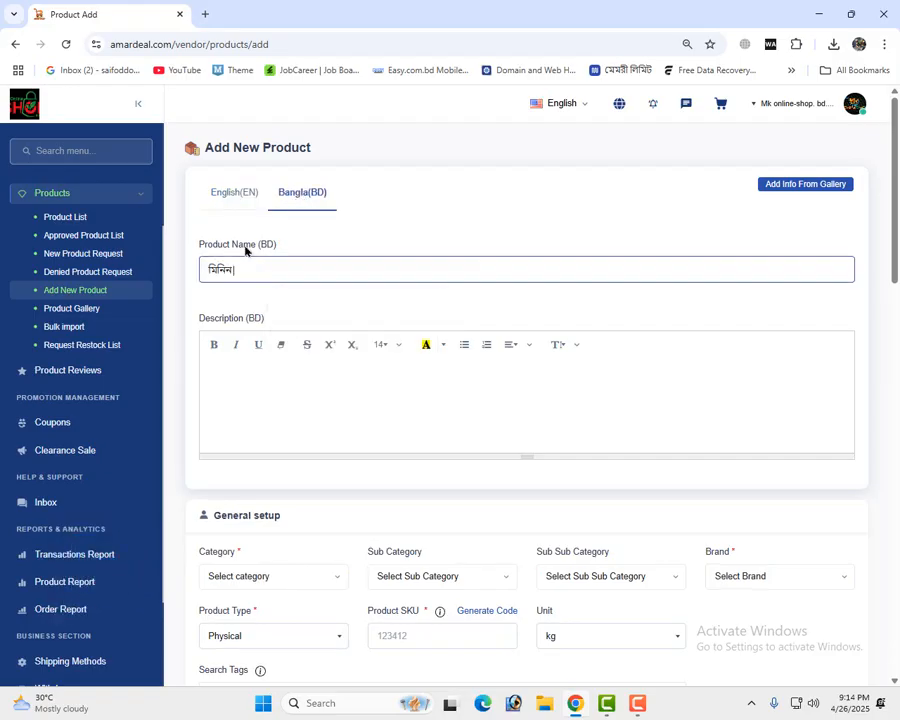
{"action": "type", "text": " সেলাই মেশিন"}
Step: Write four short lines of sample text in the Bangla description, with "কস্তুমিয়া" as the last line
{"action": "left_click", "coordinate": [260, 380]}
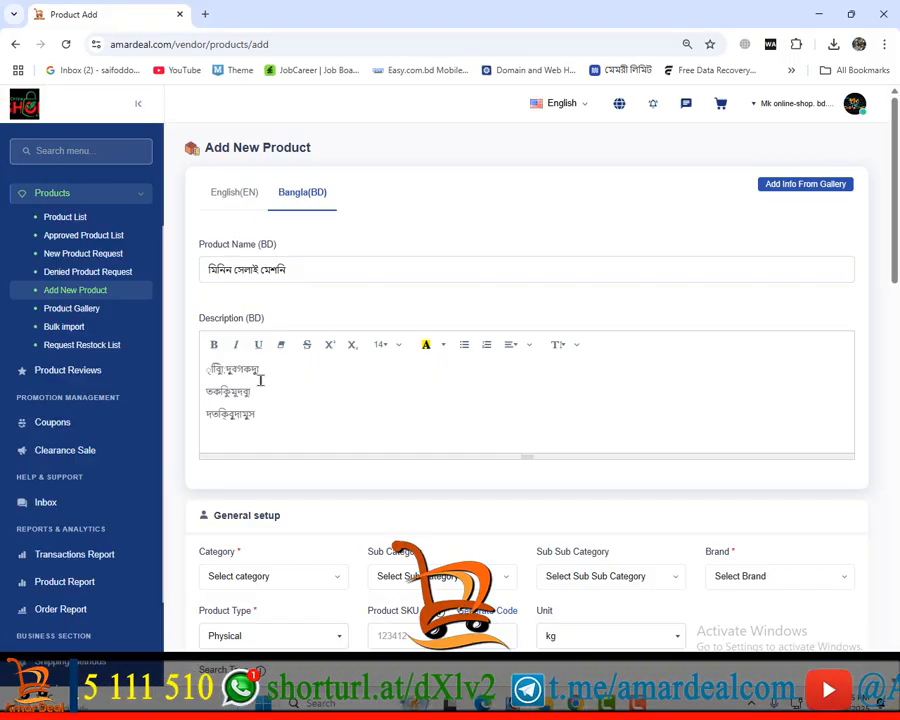
{"action": "key", "text": "Return"}
{"action": "type", "text": "কস্তুমিয়া"}
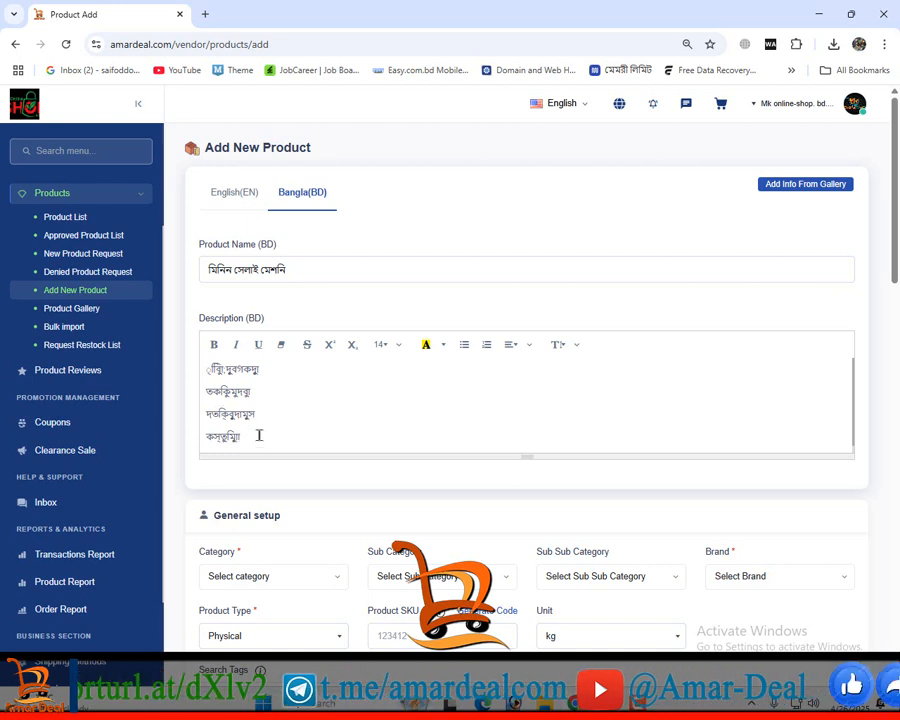
Step: Make the first line of the Bangla description bold and colour its text red
{"action": "left_click_drag", "start_coordinate": [265, 373], "coordinate": [199, 372]}
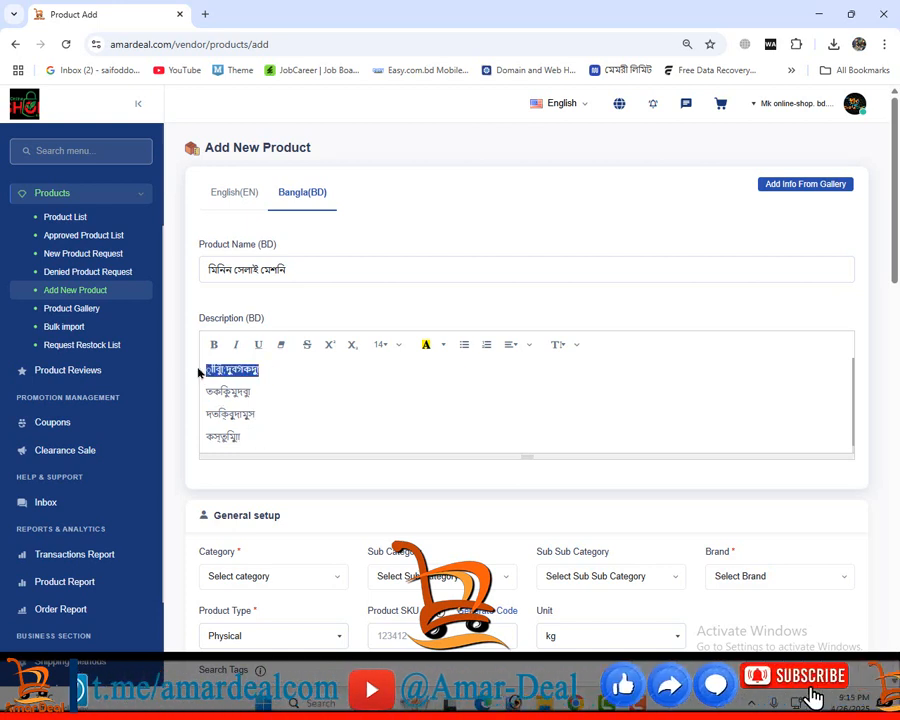
{"action": "left_click", "coordinate": [215, 345]}
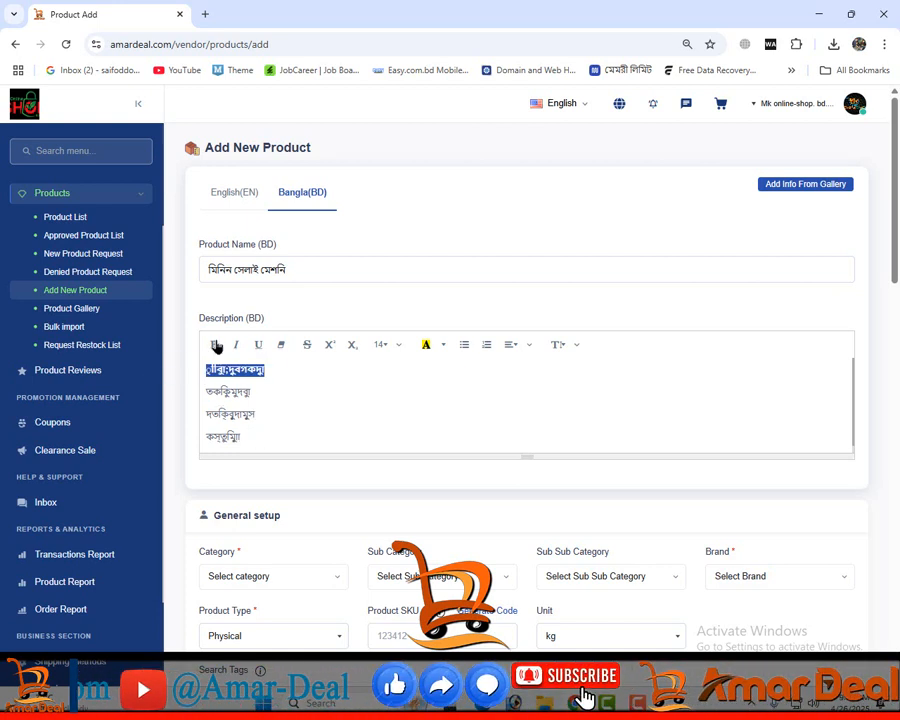
{"action": "left_click", "coordinate": [443, 345]}
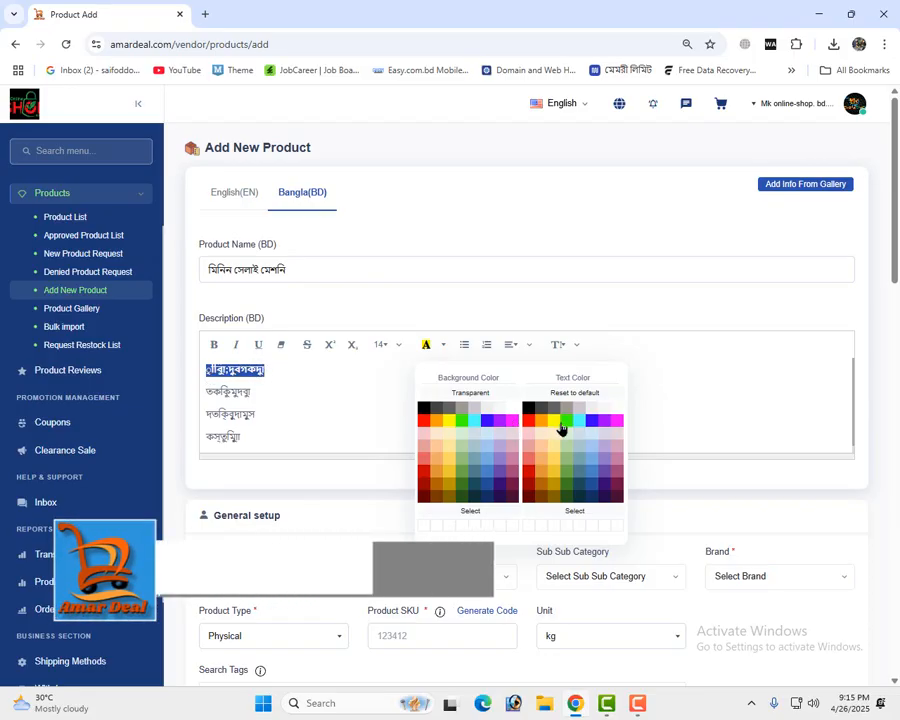
{"action": "left_click", "coordinate": [529, 421]}
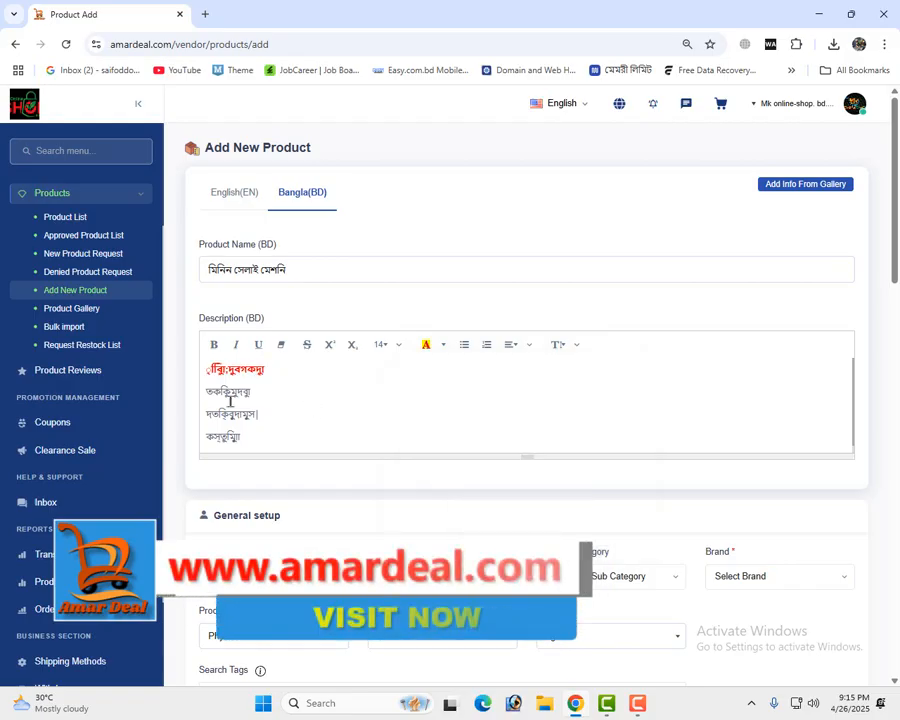
Step: Give the second line of the Bangla description a red background and white text
{"action": "left_click_drag", "start_coordinate": [248, 392], "coordinate": [198, 398]}
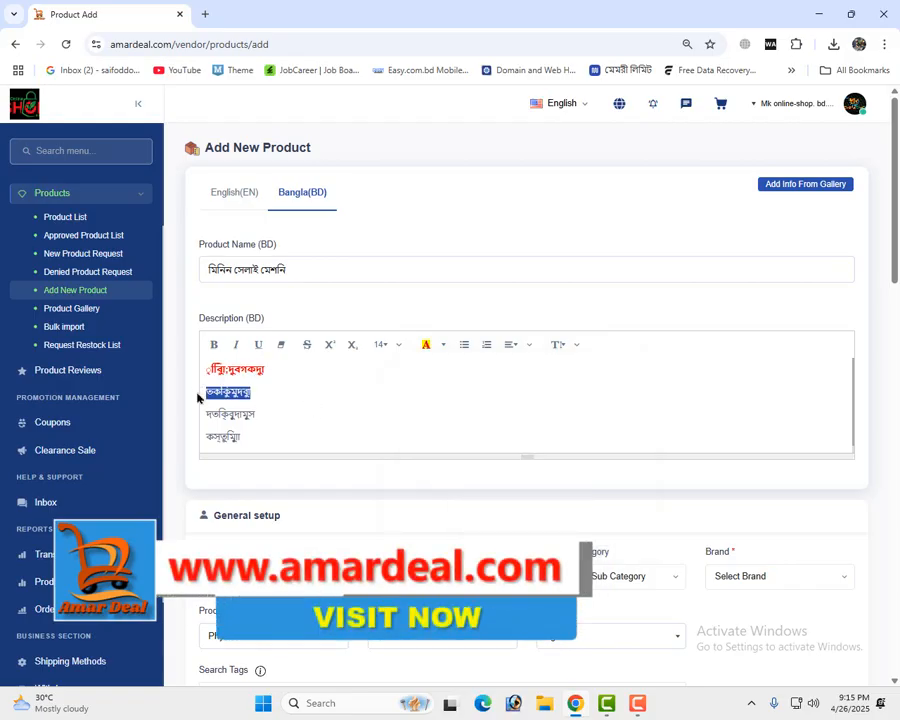
{"action": "left_click", "coordinate": [445, 346]}
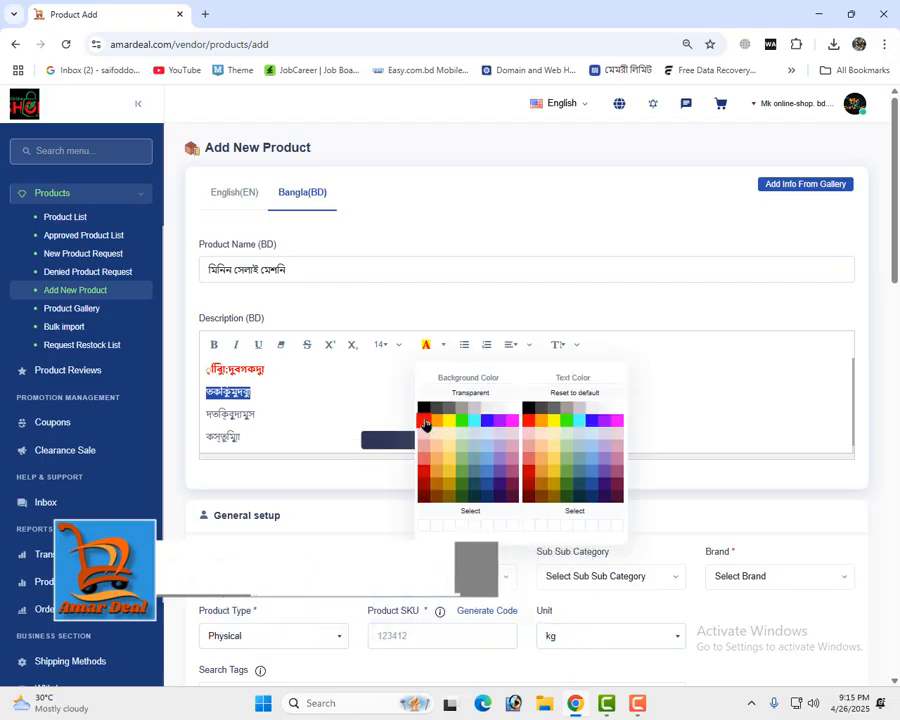
{"action": "left_click", "coordinate": [425, 422]}
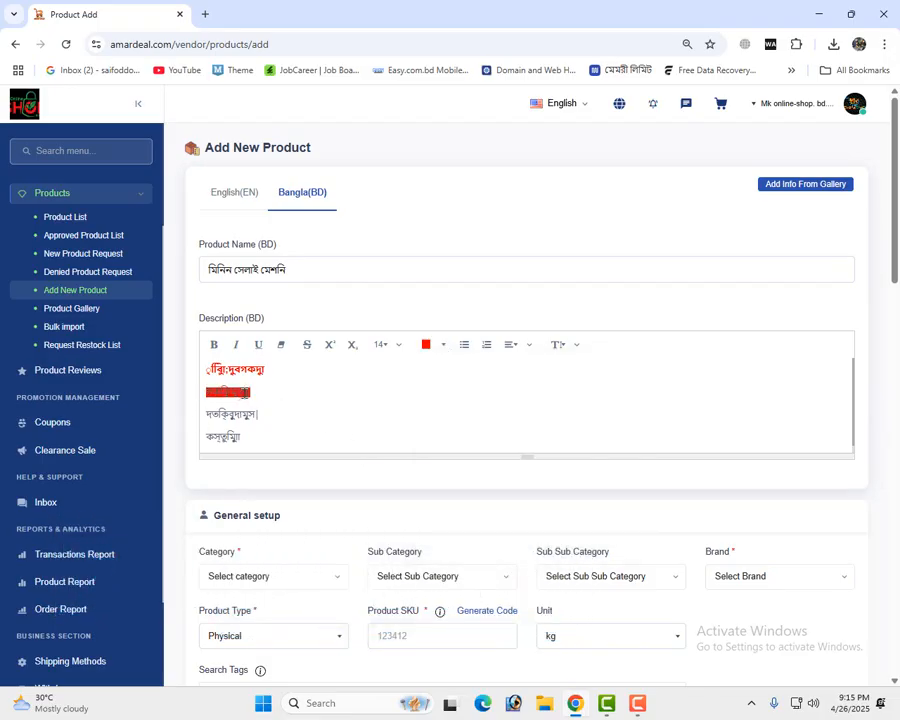
{"action": "left_click_drag", "start_coordinate": [259, 393], "coordinate": [209, 393]}
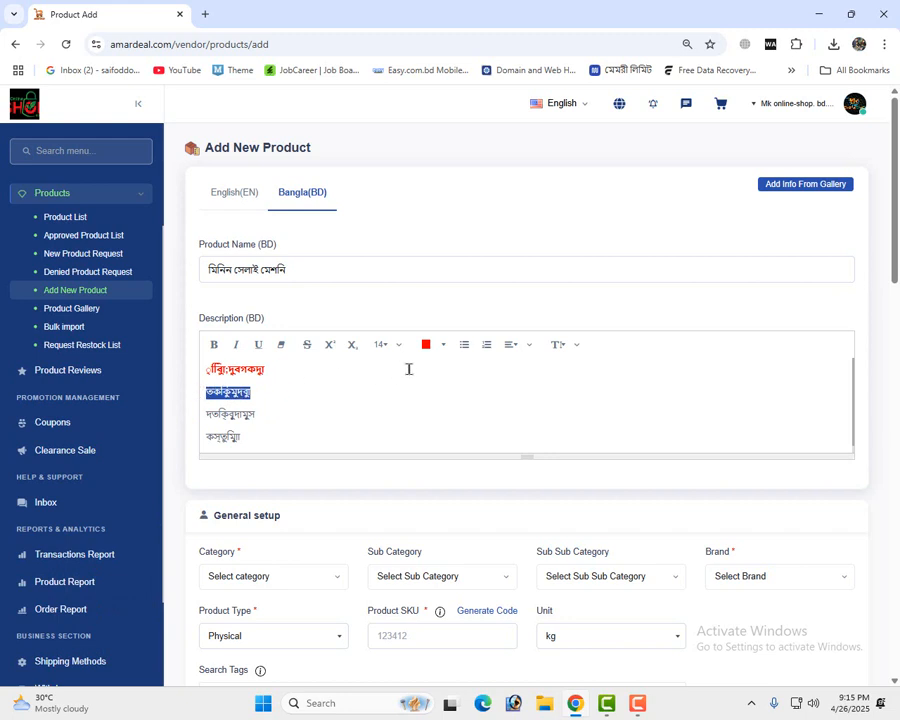
{"action": "left_click", "coordinate": [443, 344]}
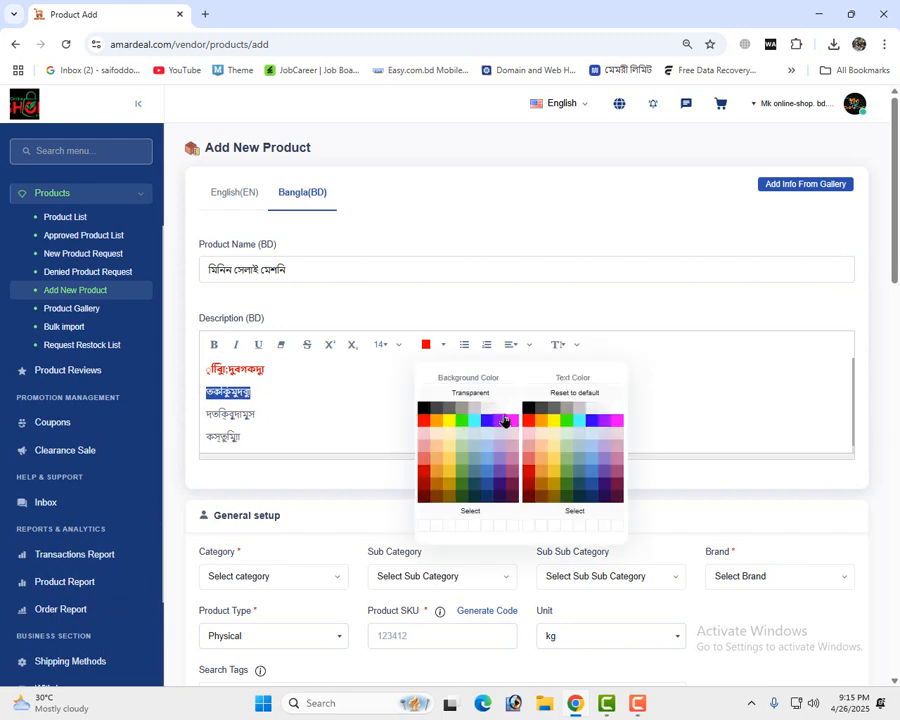
{"action": "left_click", "coordinate": [322, 412]}
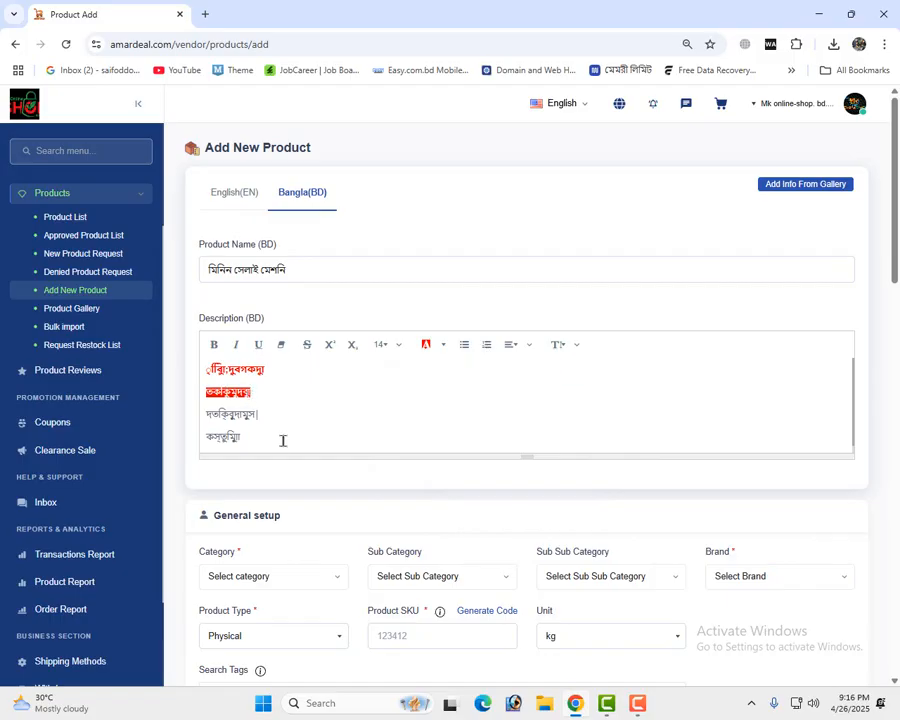
Step: Try centre alignment on all four lines of the Bangla description and open the line-height options
{"action": "left_click_drag", "start_coordinate": [250, 438], "coordinate": [177, 346]}
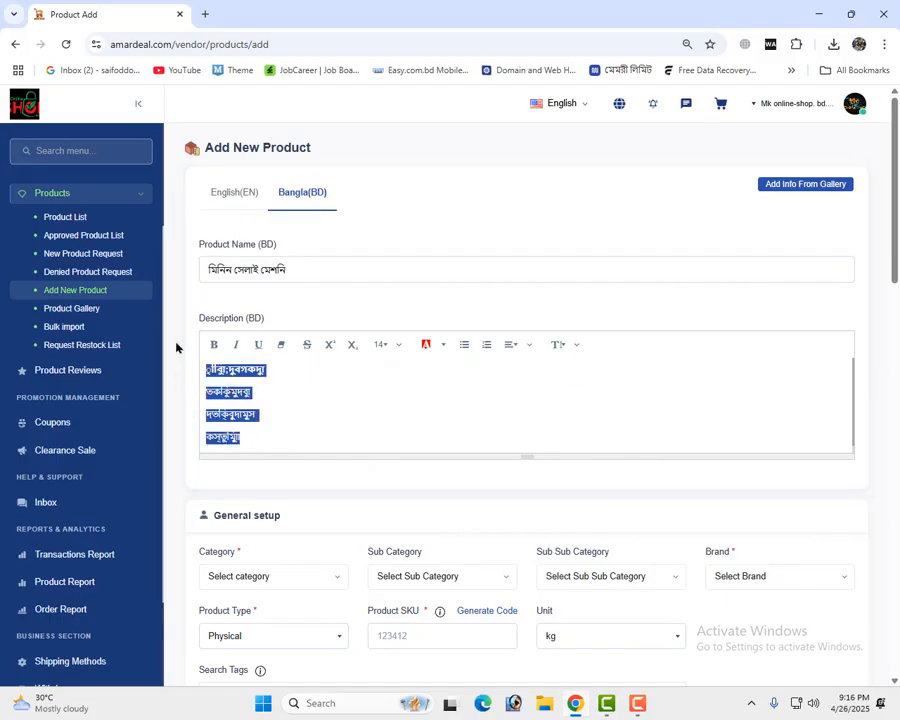
{"action": "left_click", "coordinate": [518, 347]}
{"action": "left_click", "coordinate": [532, 370]}
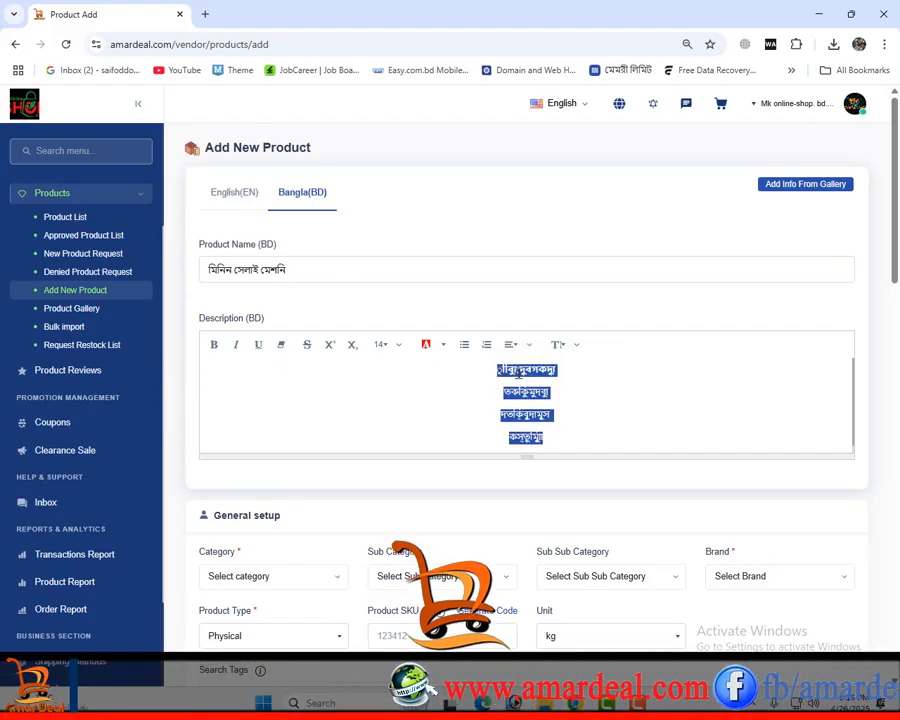
{"action": "left_click", "coordinate": [577, 347]}
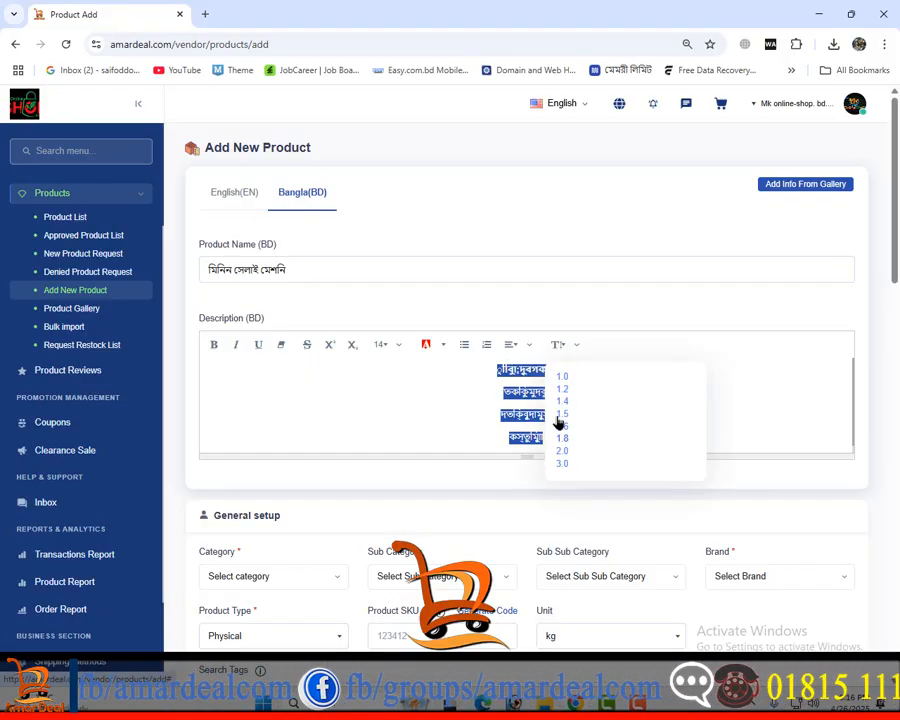
{"action": "left_click", "coordinate": [428, 390]}
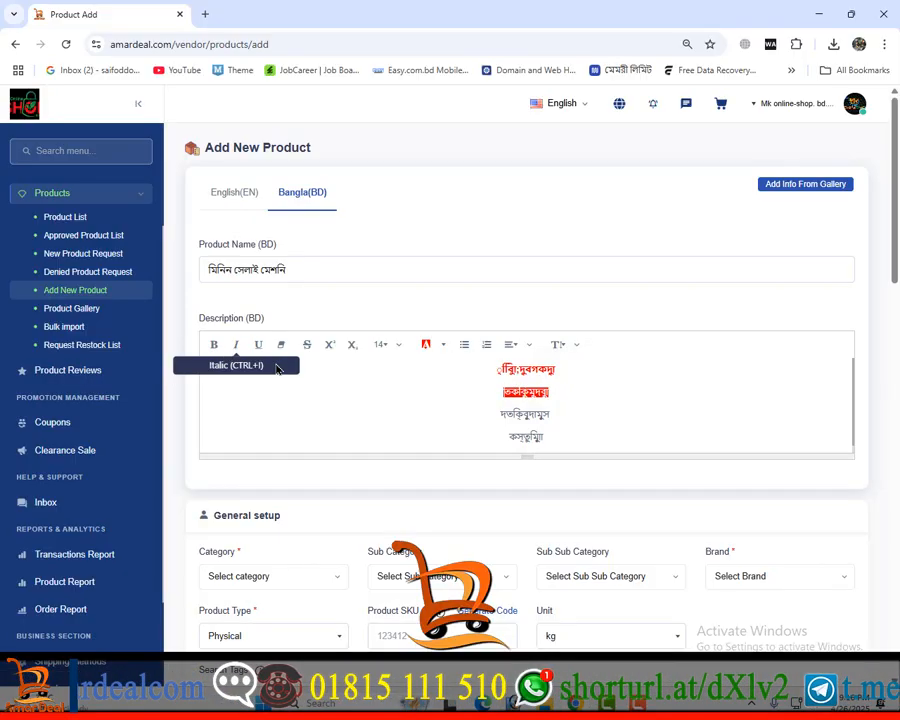
{"action": "left_click", "coordinate": [466, 350]}
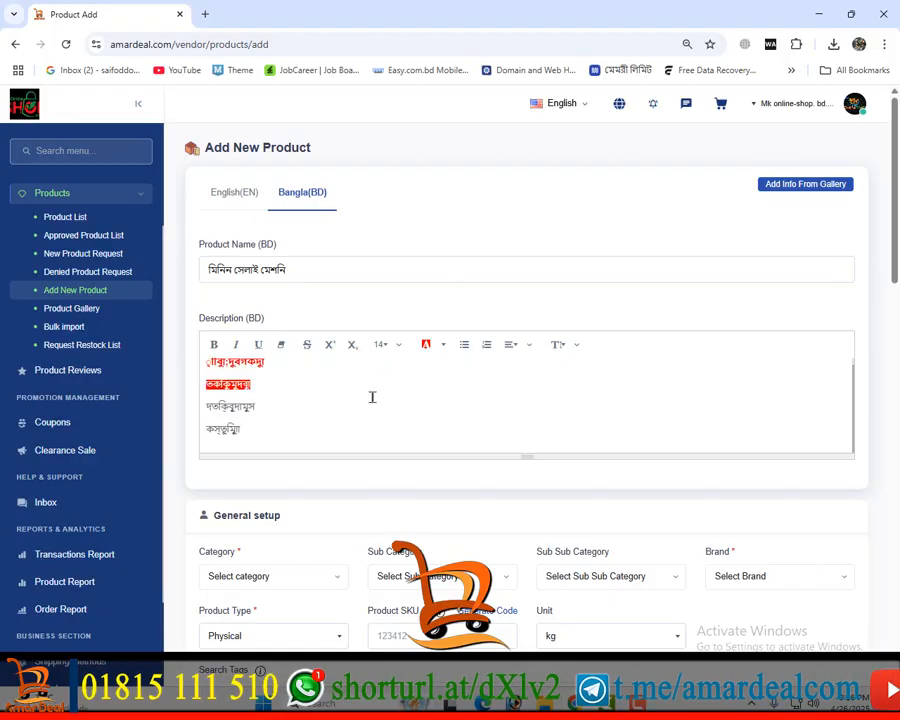
{"action": "scroll", "coordinate": [480, 269], "scroll_direction": "down", "scroll_amount": 2}
{"action": "scroll", "coordinate": [420, 322], "scroll_direction": "down", "scroll_amount": 3}
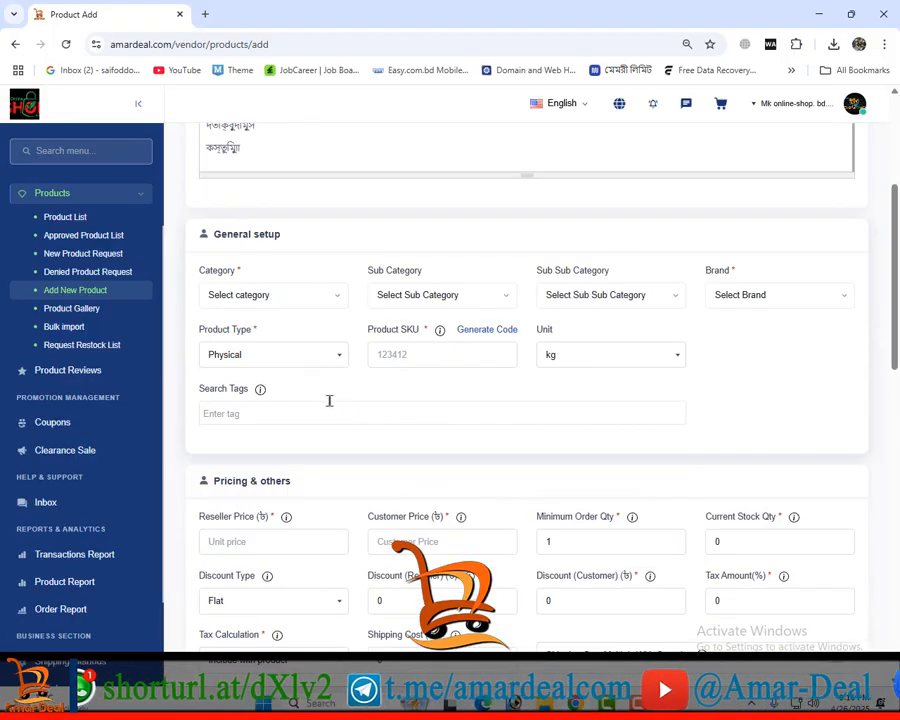
{"action": "scroll", "coordinate": [316, 313], "scroll_direction": "up", "scroll_amount": 6}
{"action": "left_click", "coordinate": [253, 270]}
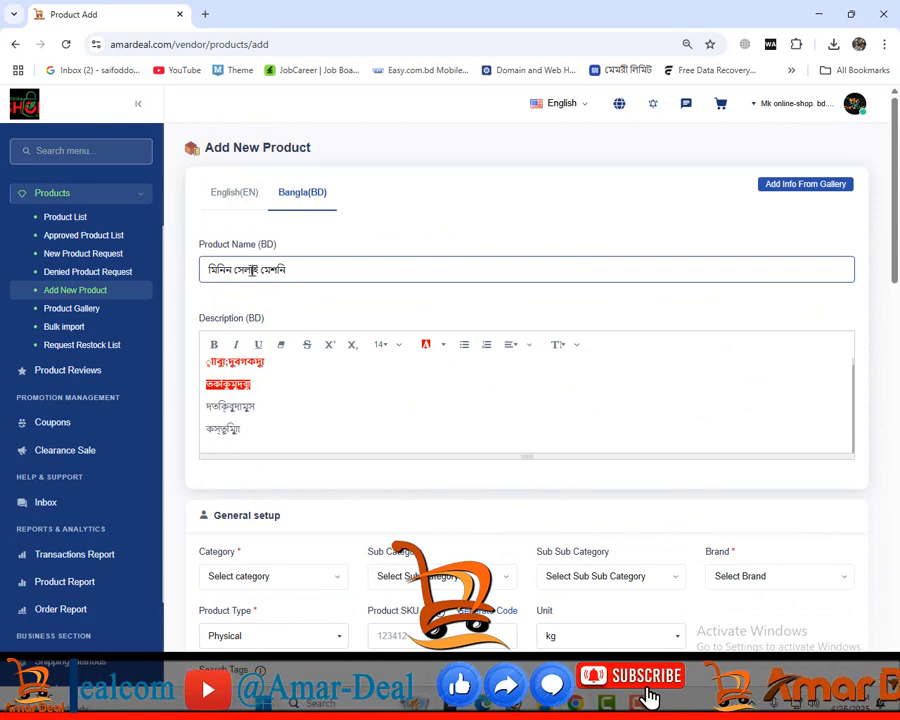
{"action": "scroll", "coordinate": [283, 428], "scroll_direction": "down", "scroll_amount": 4}
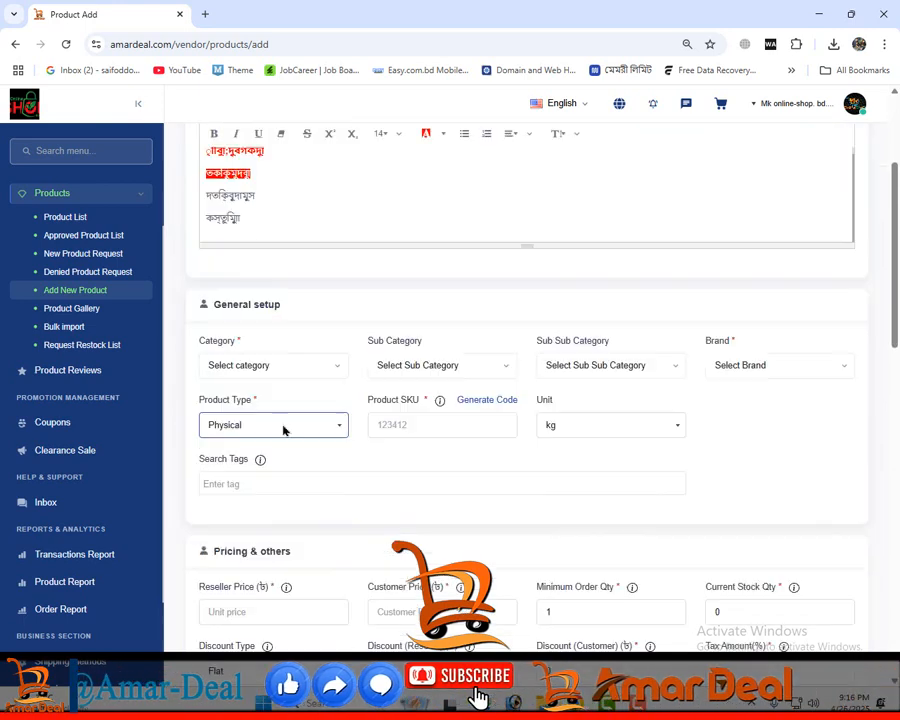
Step: Set the product's category to Home & Lifestyle in the general setup
{"action": "left_click", "coordinate": [215, 368]}
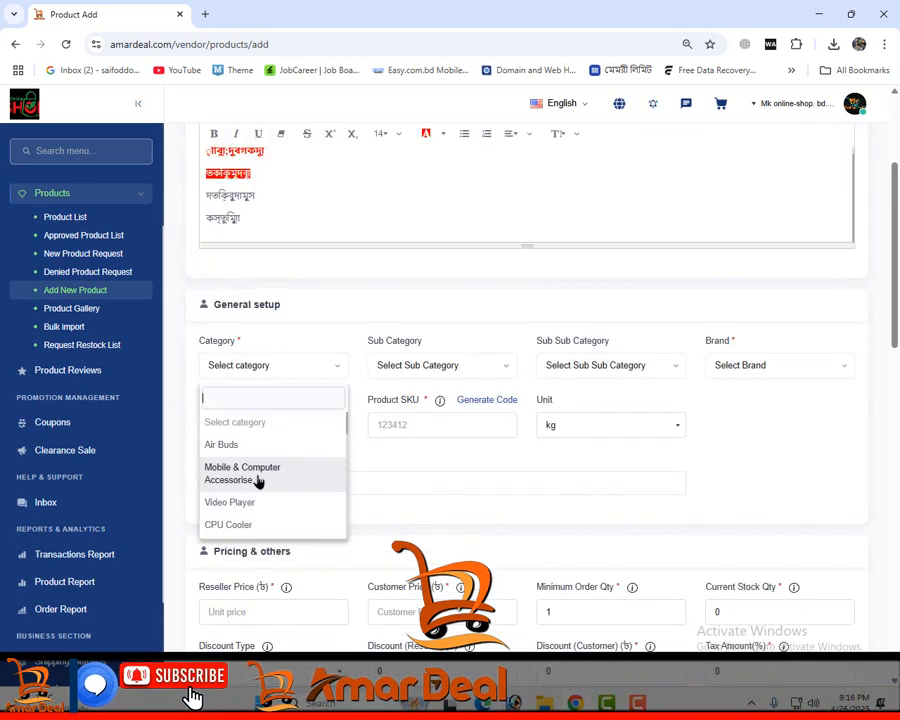
{"action": "scroll", "coordinate": [258, 488], "scroll_direction": "down", "scroll_amount": 3}
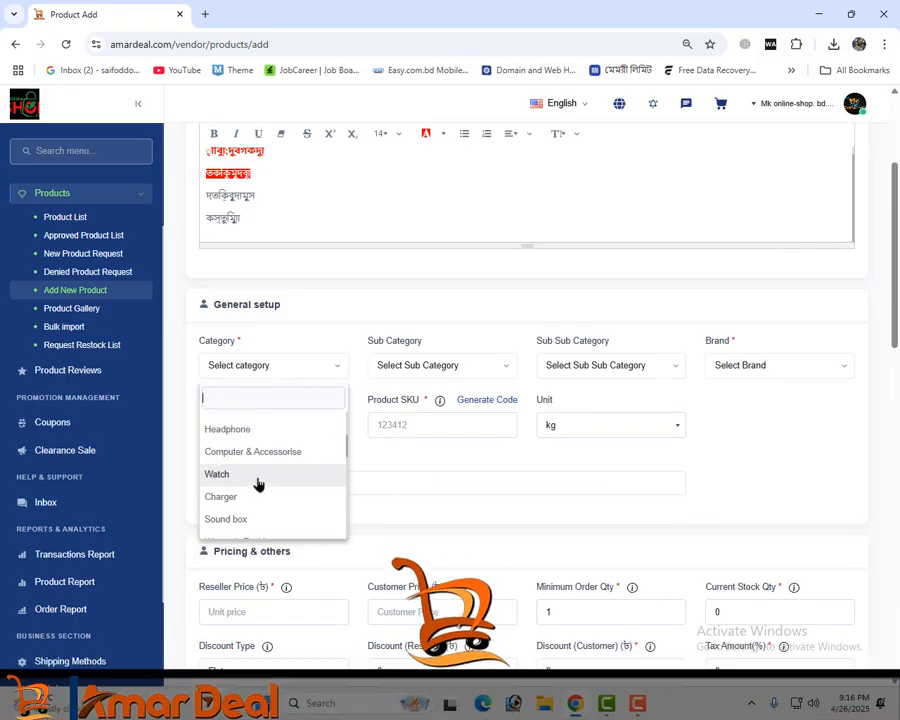
{"action": "scroll", "coordinate": [257, 482], "scroll_direction": "down", "scroll_amount": 3}
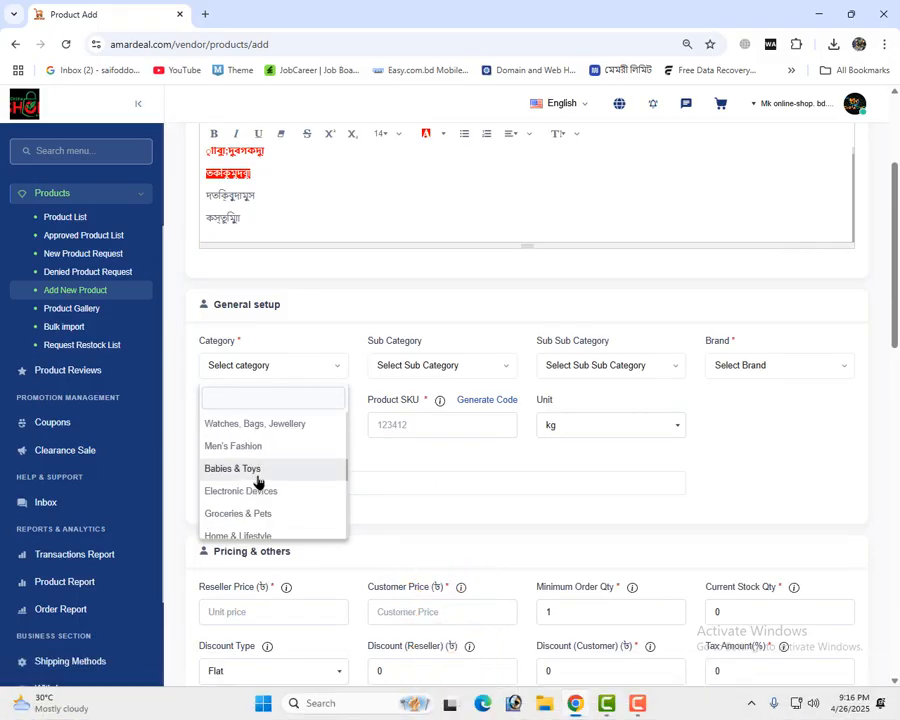
{"action": "scroll", "coordinate": [257, 482], "scroll_direction": "down", "scroll_amount": 3}
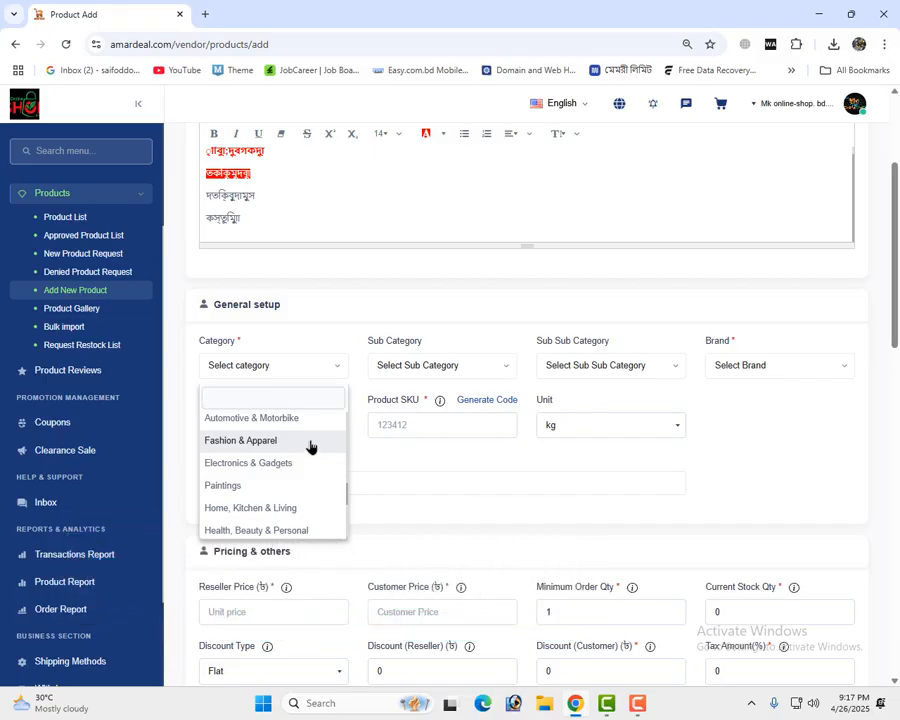
{"action": "scroll", "coordinate": [250, 486], "scroll_direction": "down", "scroll_amount": 1}
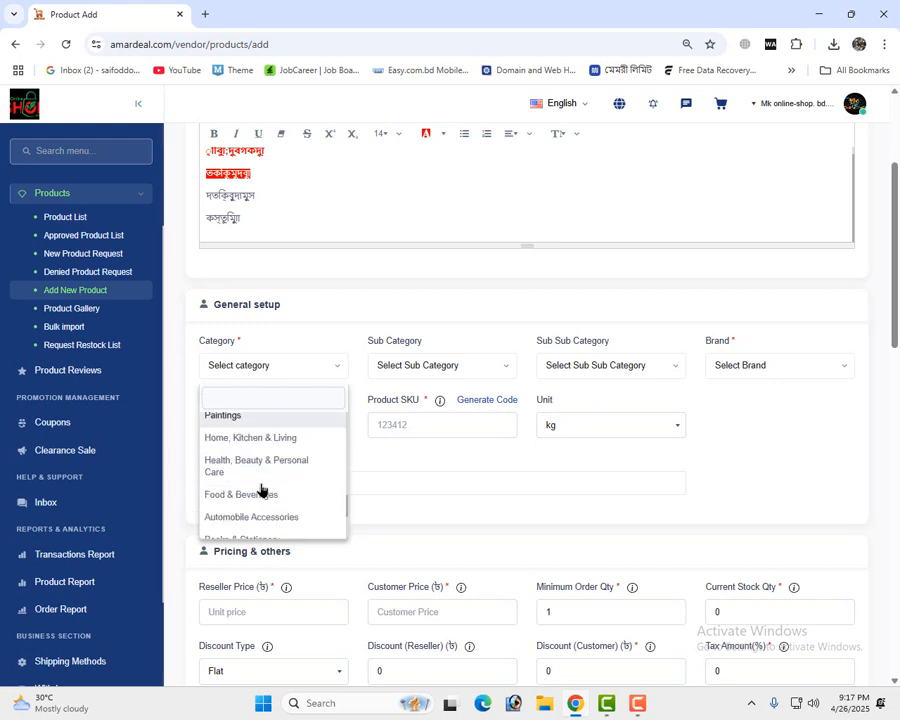
{"action": "scroll", "coordinate": [281, 501], "scroll_direction": "down", "scroll_amount": 3}
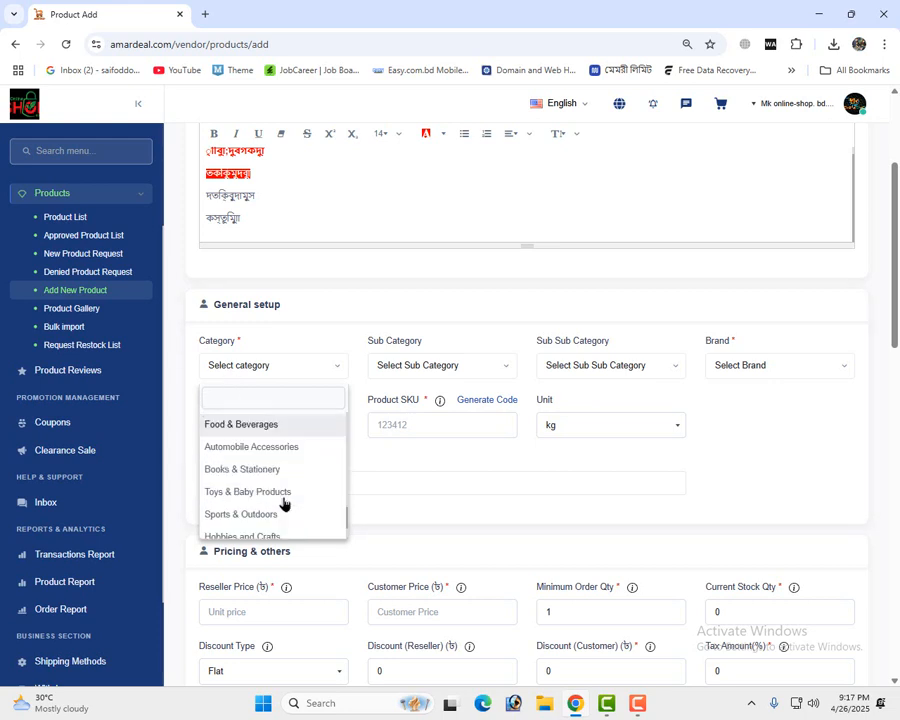
{"action": "scroll", "coordinate": [311, 492], "scroll_direction": "up", "scroll_amount": 3}
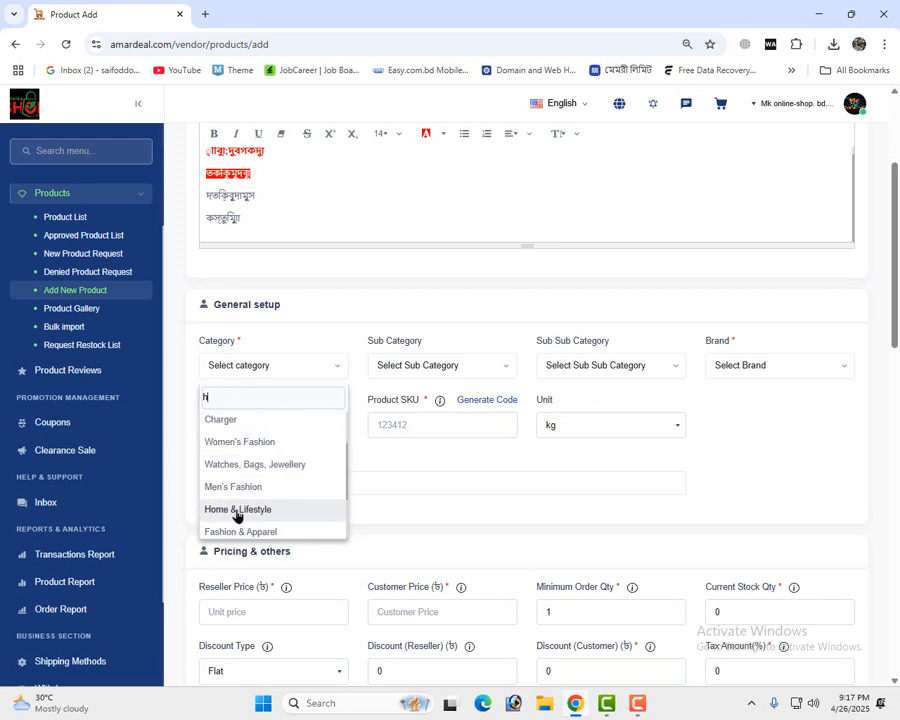
{"action": "left_click", "coordinate": [236, 510]}
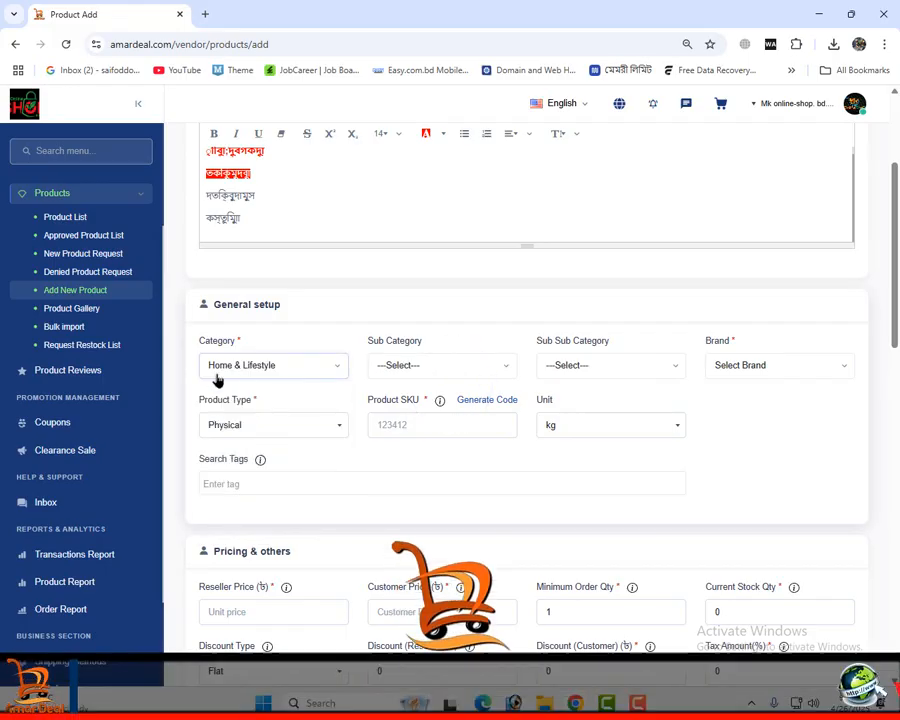
Step: Check the available choices for Sub Category and Sub Sub Category without selecting any
{"action": "left_click", "coordinate": [428, 369]}
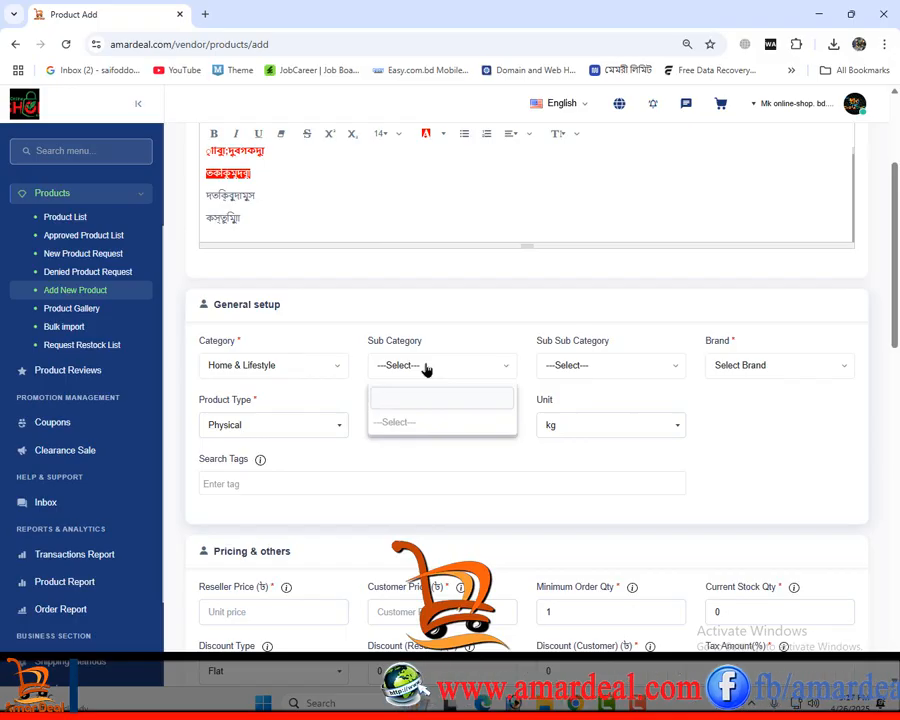
{"action": "left_click", "coordinate": [444, 424]}
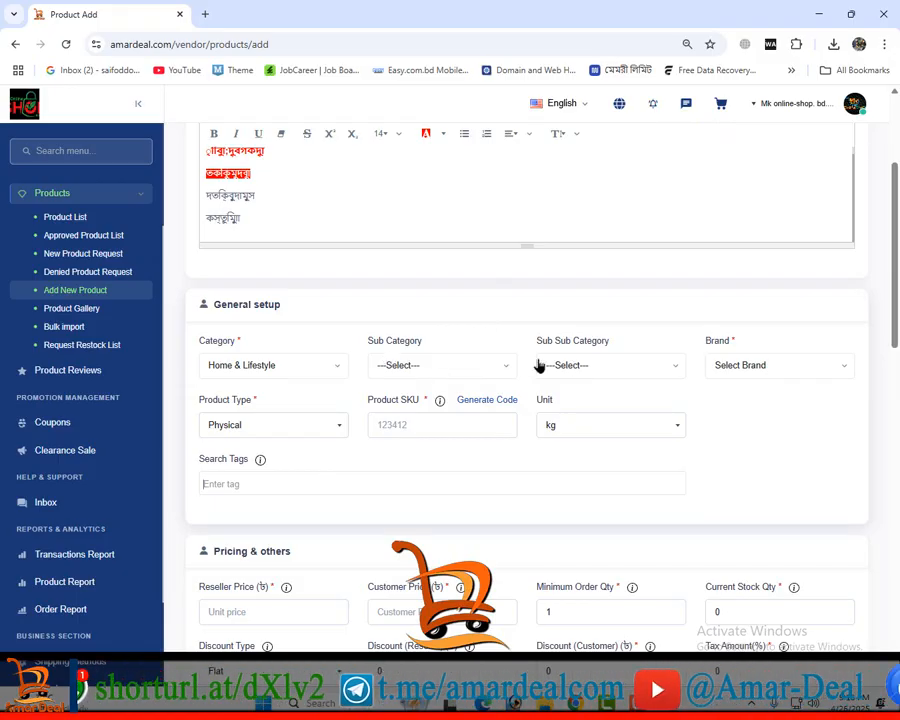
{"action": "left_click", "coordinate": [578, 366]}
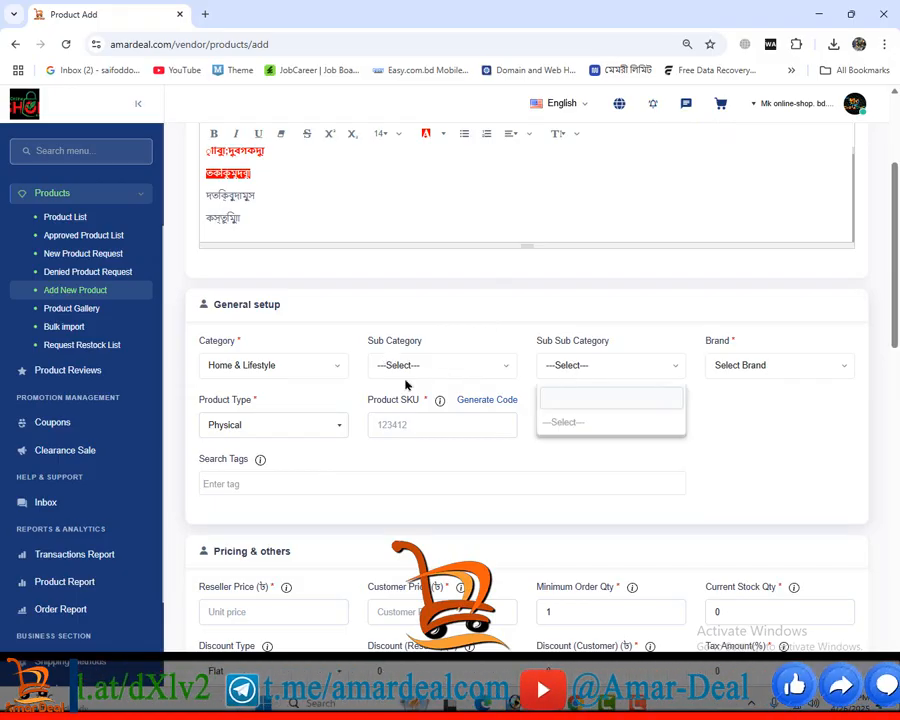
{"action": "left_click", "coordinate": [572, 364]}
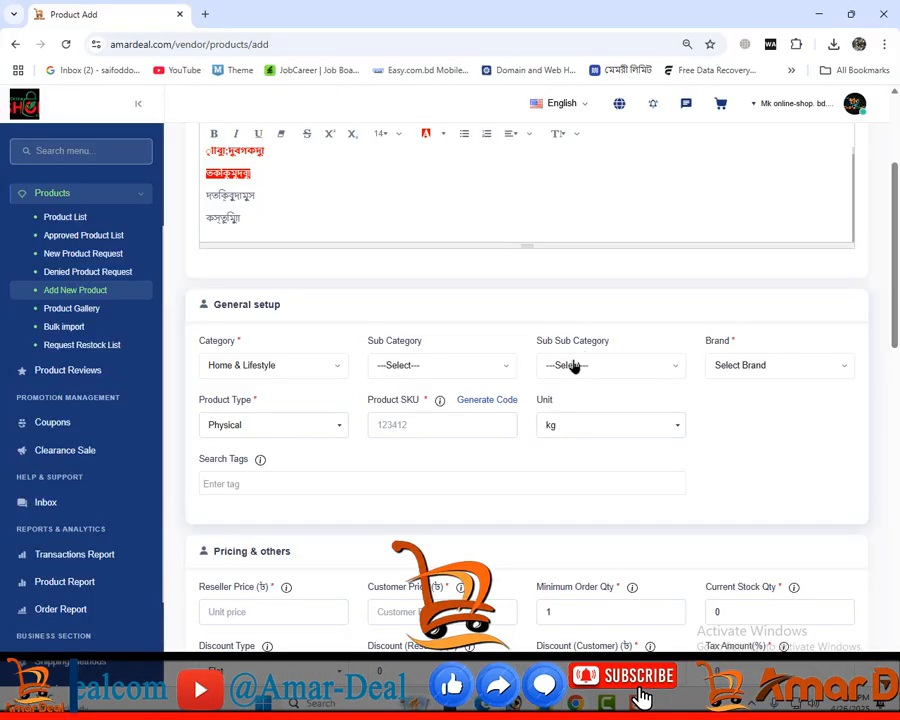
Step: Browse the full range of available brands for the product without choosing one
{"action": "left_click", "coordinate": [738, 368]}
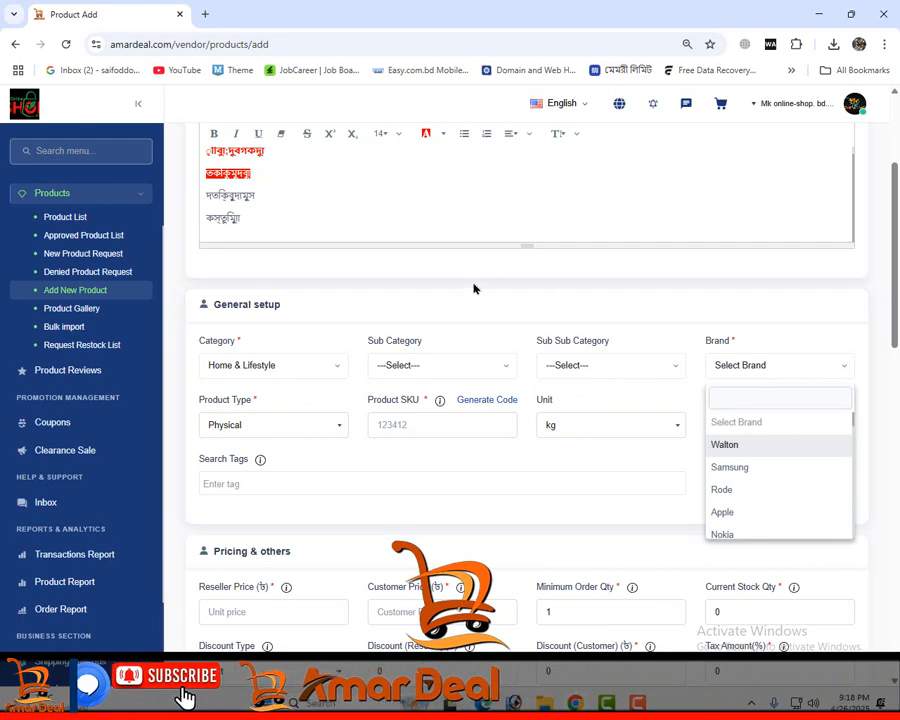
{"action": "scroll", "coordinate": [729, 440], "scroll_direction": "down", "scroll_amount": 10}
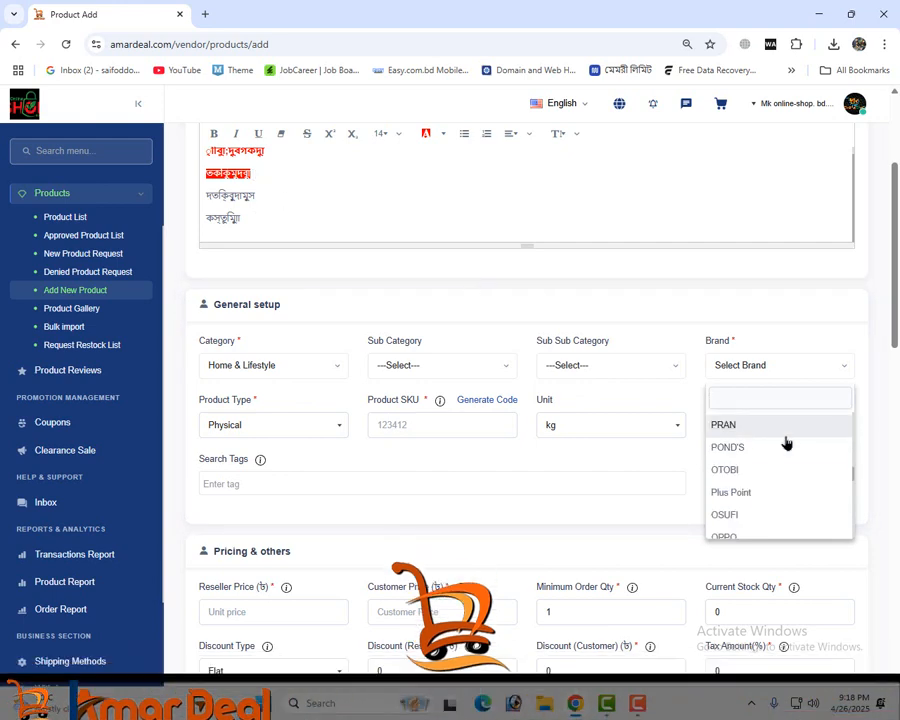
{"action": "scroll", "coordinate": [735, 464], "scroll_direction": "up", "scroll_amount": 10}
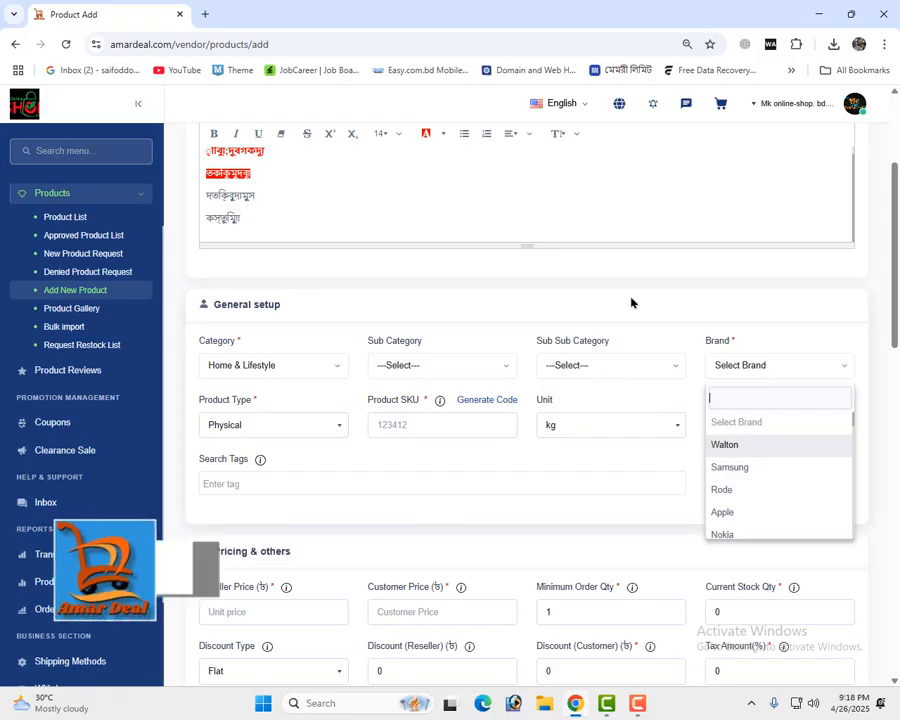
{"action": "scroll", "coordinate": [428, 303], "scroll_direction": "down", "scroll_amount": 1}
{"action": "scroll", "coordinate": [428, 370], "scroll_direction": "up", "scroll_amount": 2}
{"action": "scroll", "coordinate": [512, 364], "scroll_direction": "up", "scroll_amount": 3}
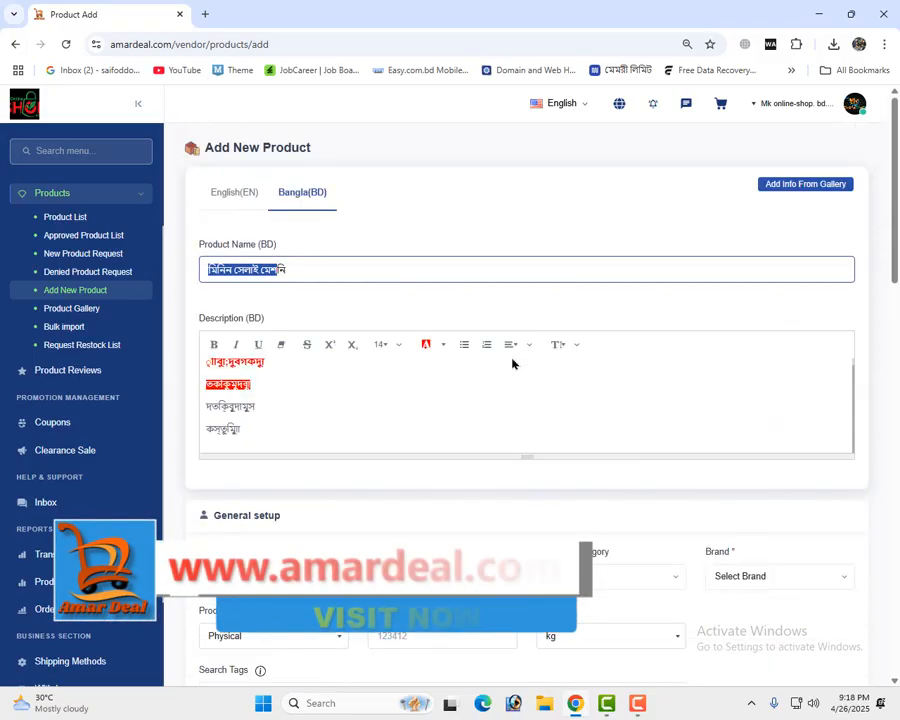
{"action": "scroll", "coordinate": [508, 358], "scroll_direction": "down", "scroll_amount": 3}
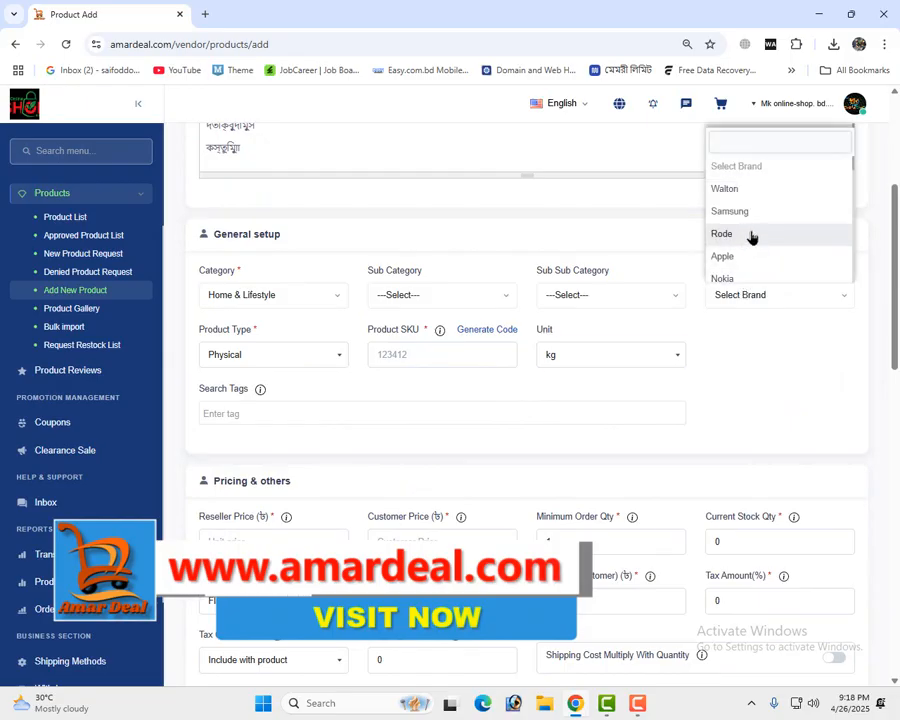
{"action": "scroll", "coordinate": [742, 210], "scroll_direction": "down", "scroll_amount": 6}
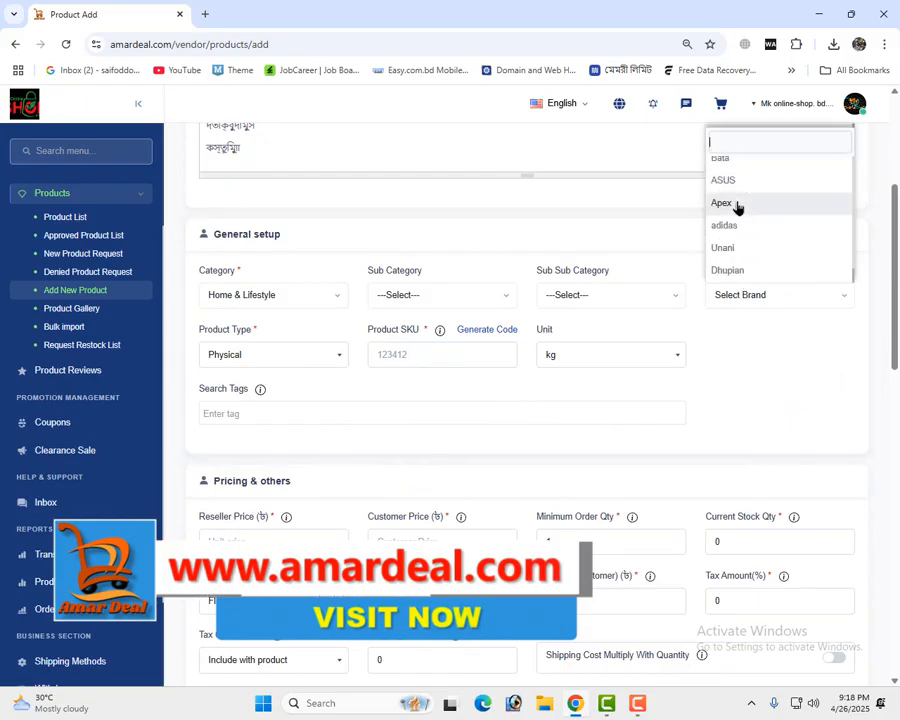
{"action": "scroll", "coordinate": [735, 215], "scroll_direction": "up", "scroll_amount": 3}
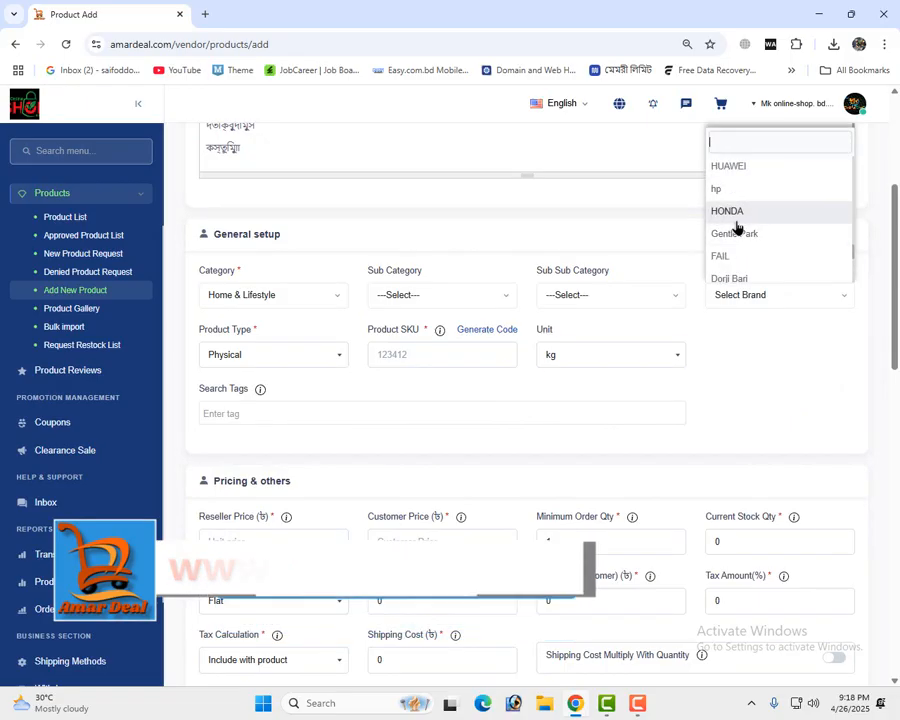
{"action": "scroll", "coordinate": [736, 228], "scroll_direction": "down", "scroll_amount": 3}
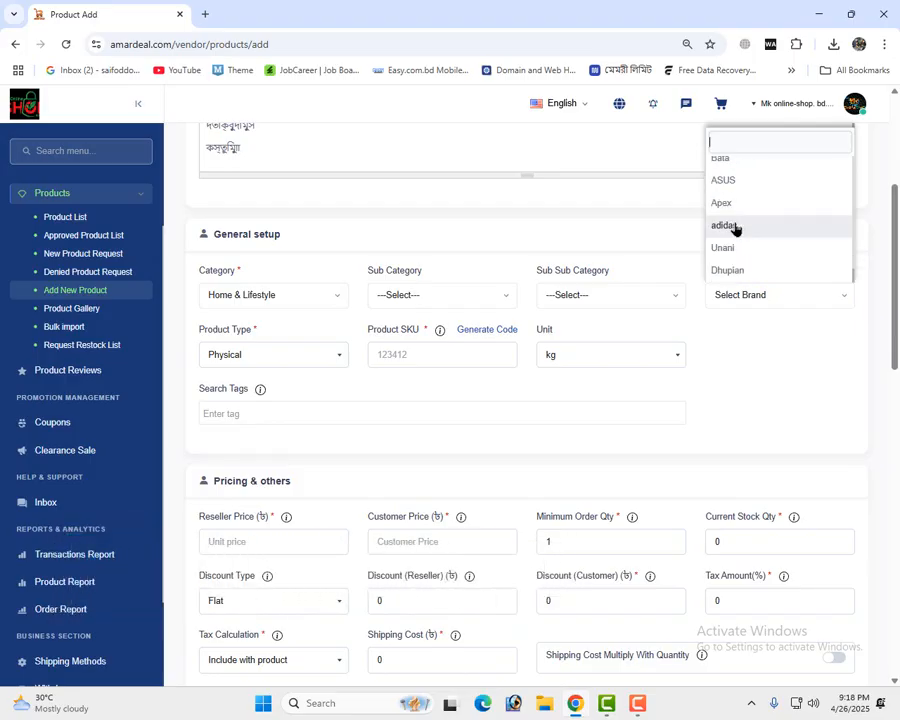
{"action": "scroll", "coordinate": [748, 236], "scroll_direction": "up", "scroll_amount": 6}
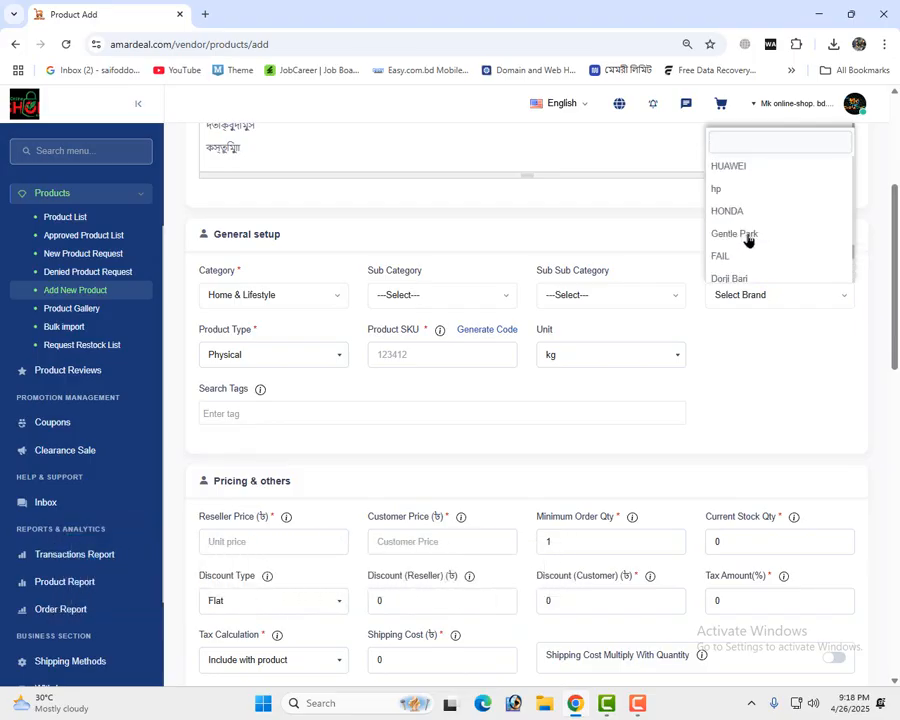
{"action": "scroll", "coordinate": [766, 240], "scroll_direction": "up", "scroll_amount": 2}
{"action": "scroll", "coordinate": [767, 243], "scroll_direction": "up", "scroll_amount": 8}
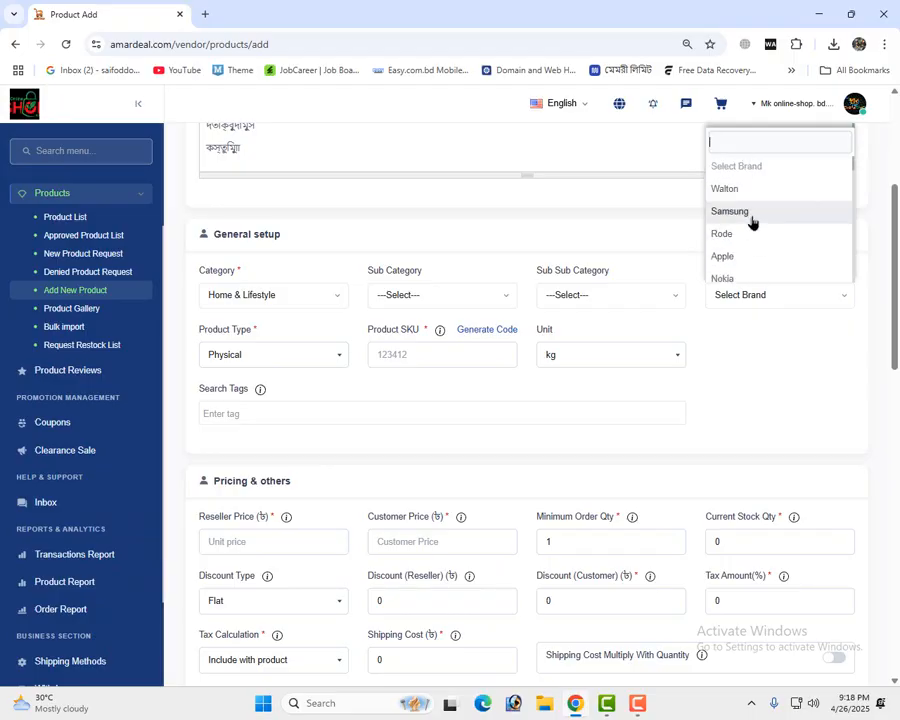
{"action": "scroll", "coordinate": [755, 218], "scroll_direction": "down", "scroll_amount": 5}
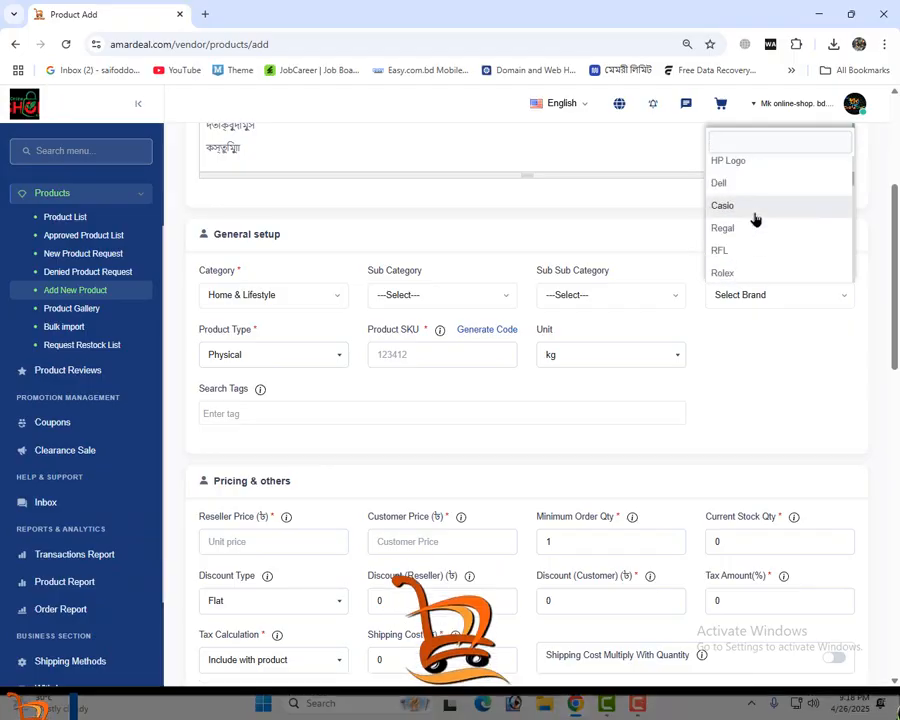
{"action": "left_click", "coordinate": [625, 211]}
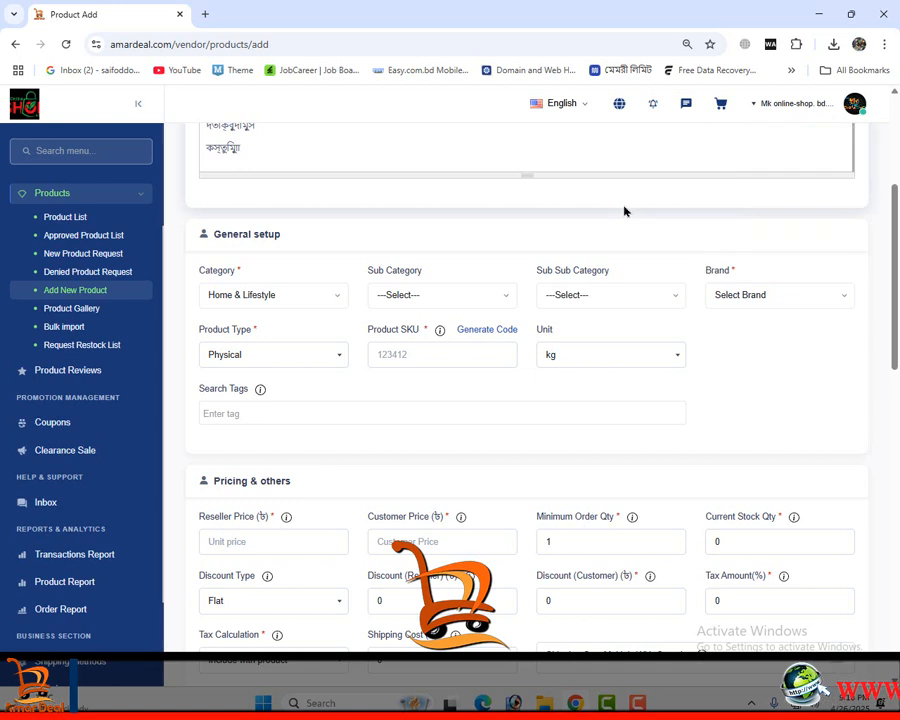
Step: Search the brand choices for "no" and set the product's brand to NON BRAND
{"action": "left_click", "coordinate": [738, 296]}
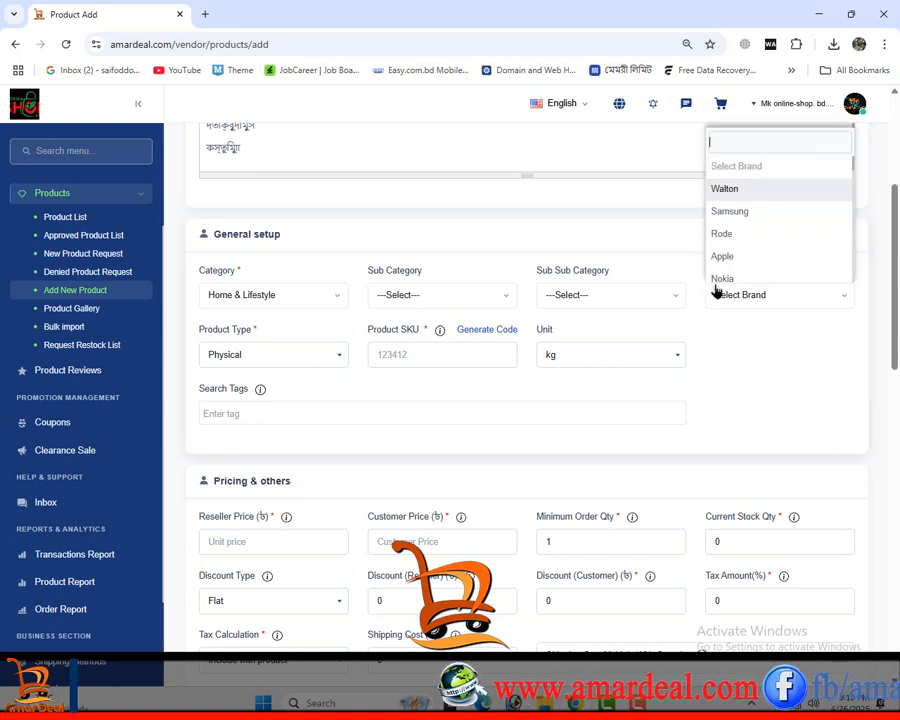
{"action": "type", "text": "n"}
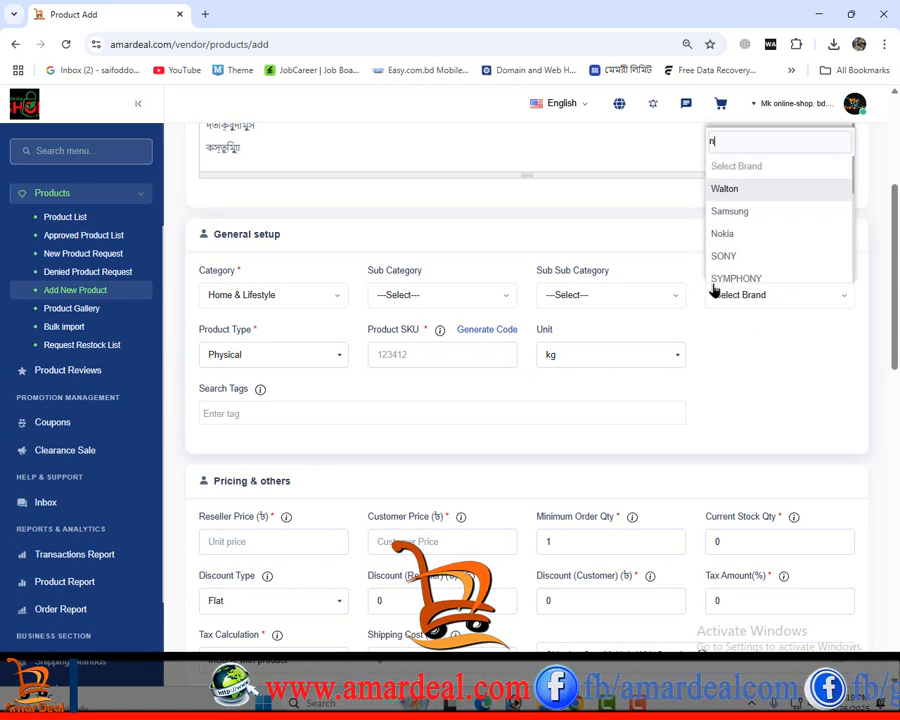
{"action": "type", "text": "o"}
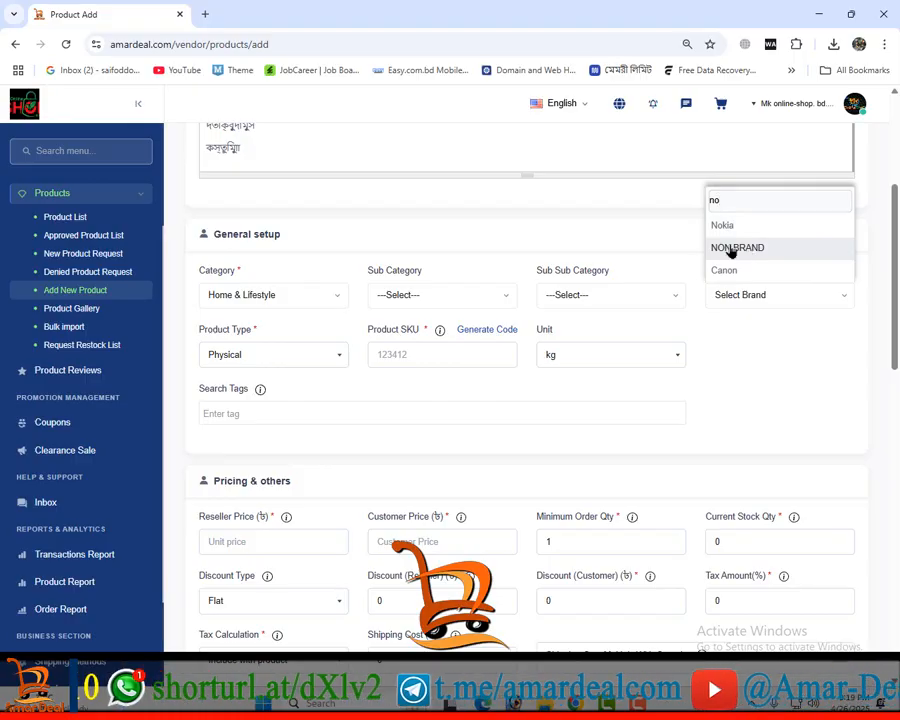
{"action": "left_click", "coordinate": [732, 249]}
Step: Check the available product type choices and keep the type as Physical
{"action": "scroll", "coordinate": [236, 340], "scroll_direction": "down", "scroll_amount": 1}
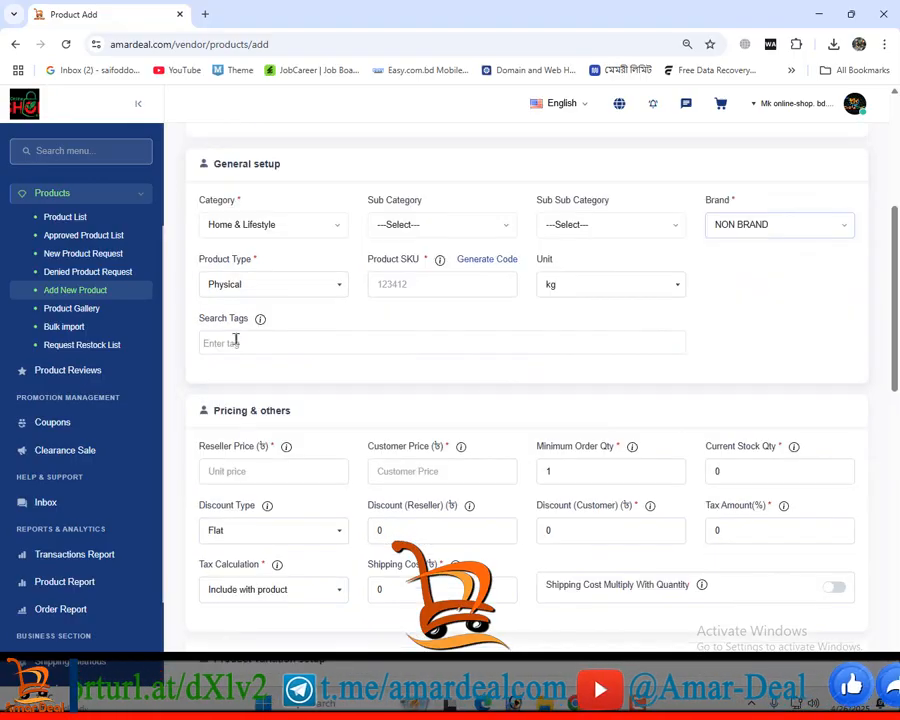
{"action": "left_click", "coordinate": [262, 288]}
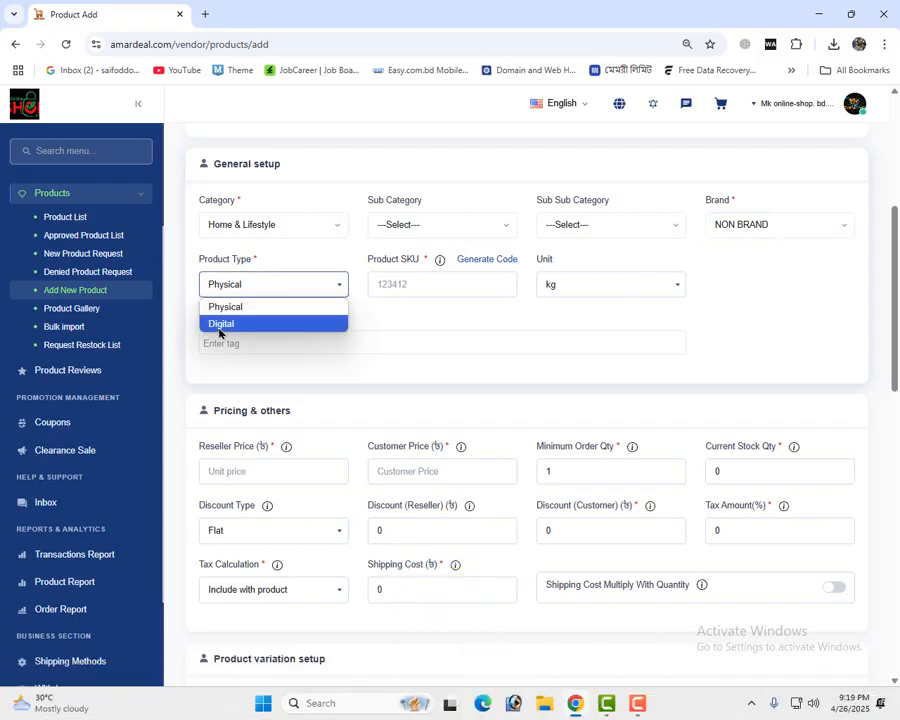
{"action": "left_click", "coordinate": [257, 285]}
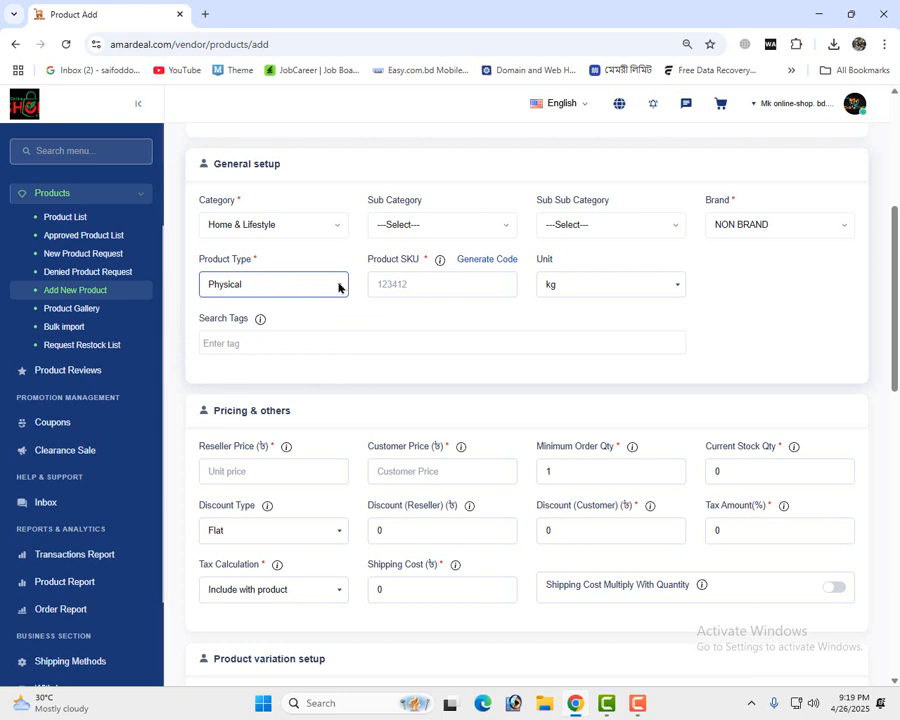
Step: Generate a product SKU code, and generate a second code to replace it
{"action": "left_click", "coordinate": [377, 281]}
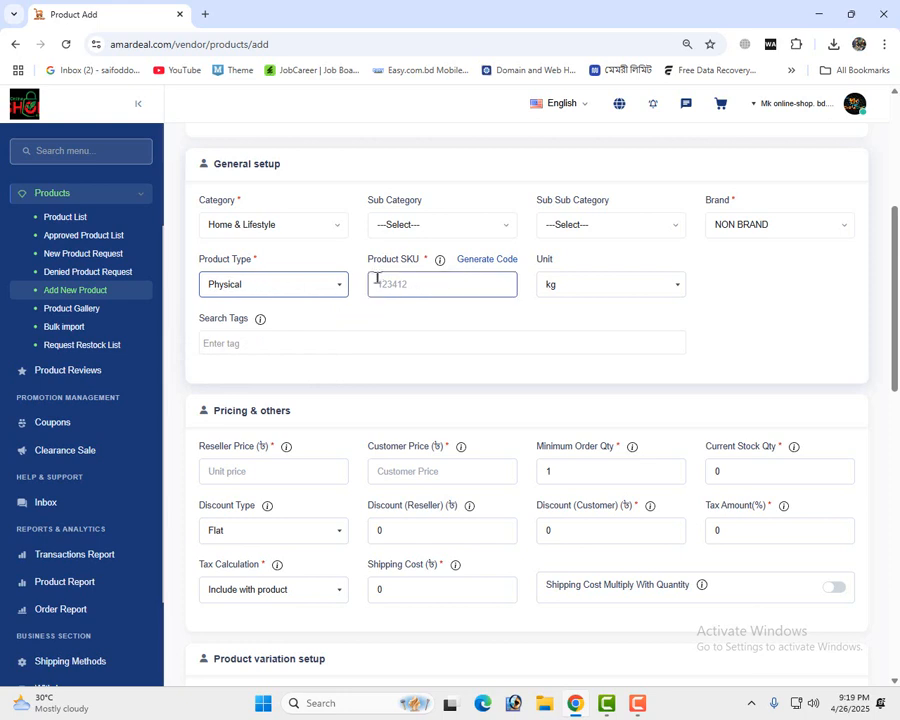
{"action": "left_click", "coordinate": [474, 262]}
{"action": "left_click", "coordinate": [422, 282]}
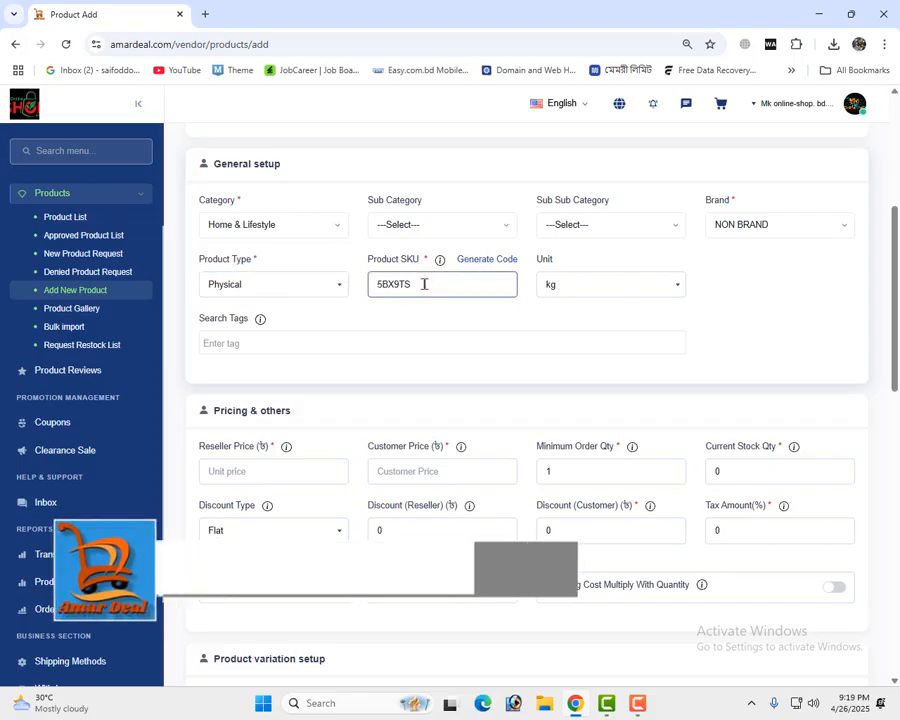
{"action": "double_click", "coordinate": [403, 285]}
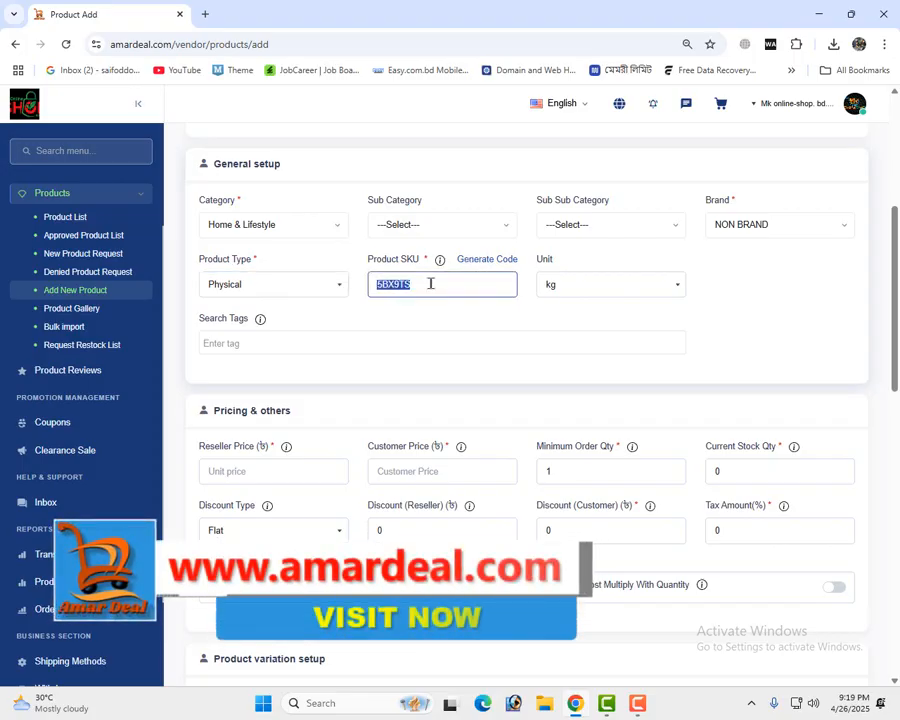
{"action": "left_click", "coordinate": [478, 262]}
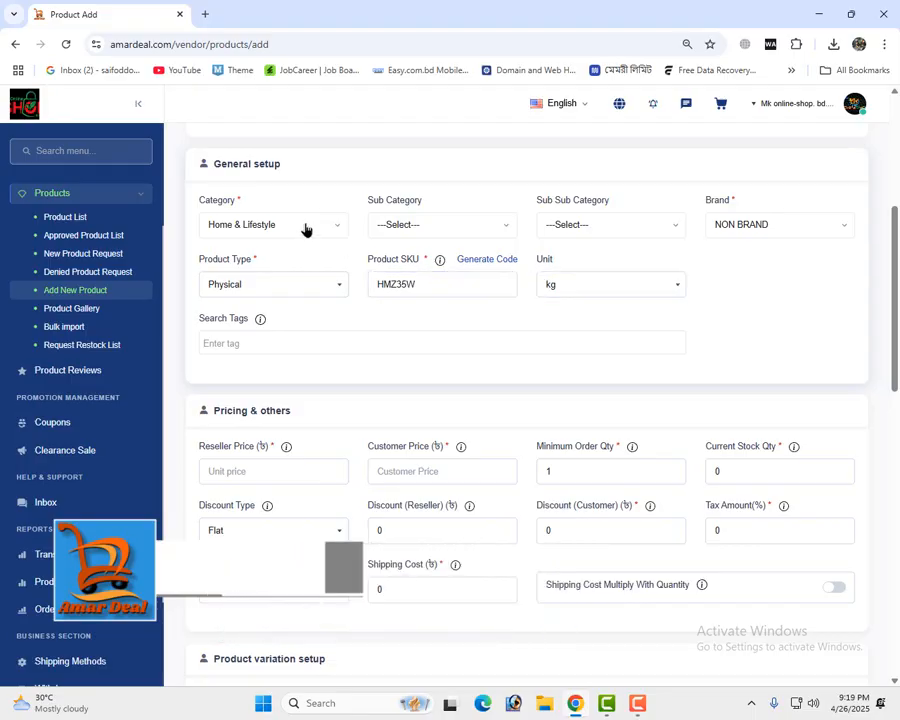
Step: Set the product's unit to pc in the general setup
{"action": "scroll", "coordinate": [295, 312], "scroll_direction": "up", "scroll_amount": 2}
{"action": "scroll", "coordinate": [530, 324], "scroll_direction": "down", "scroll_amount": 3}
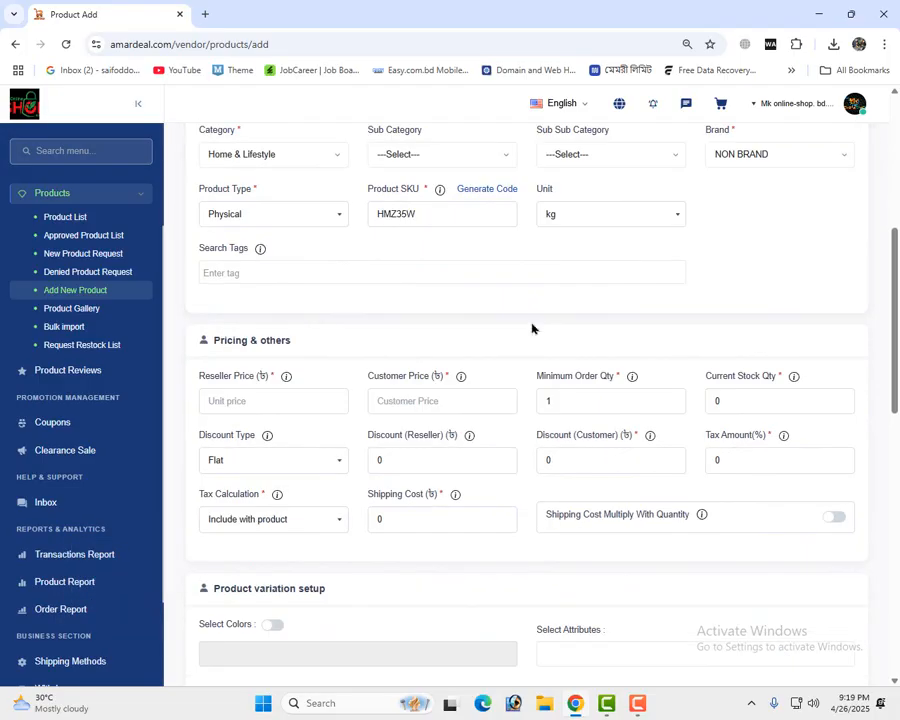
{"action": "scroll", "coordinate": [570, 346], "scroll_direction": "up", "scroll_amount": 1}
{"action": "left_click", "coordinate": [568, 358]}
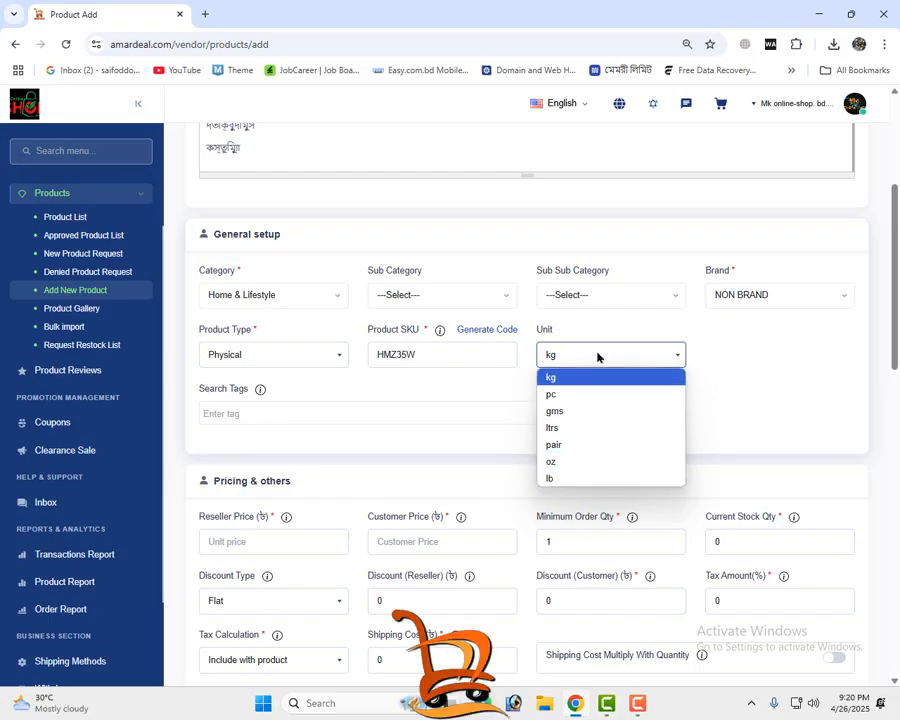
{"action": "left_click", "coordinate": [580, 394]}
Step: Enter a reseller price of 1000 with a reseller discount of 100, and raise that price to 1100
{"action": "scroll", "coordinate": [430, 392], "scroll_direction": "down", "scroll_amount": 4}
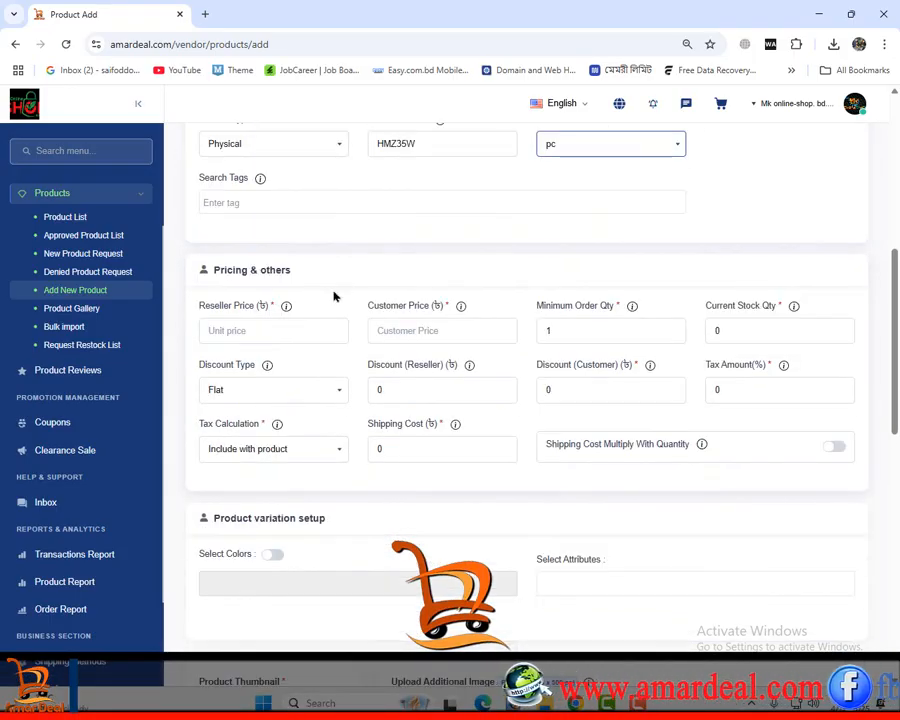
{"action": "left_click", "coordinate": [227, 334]}
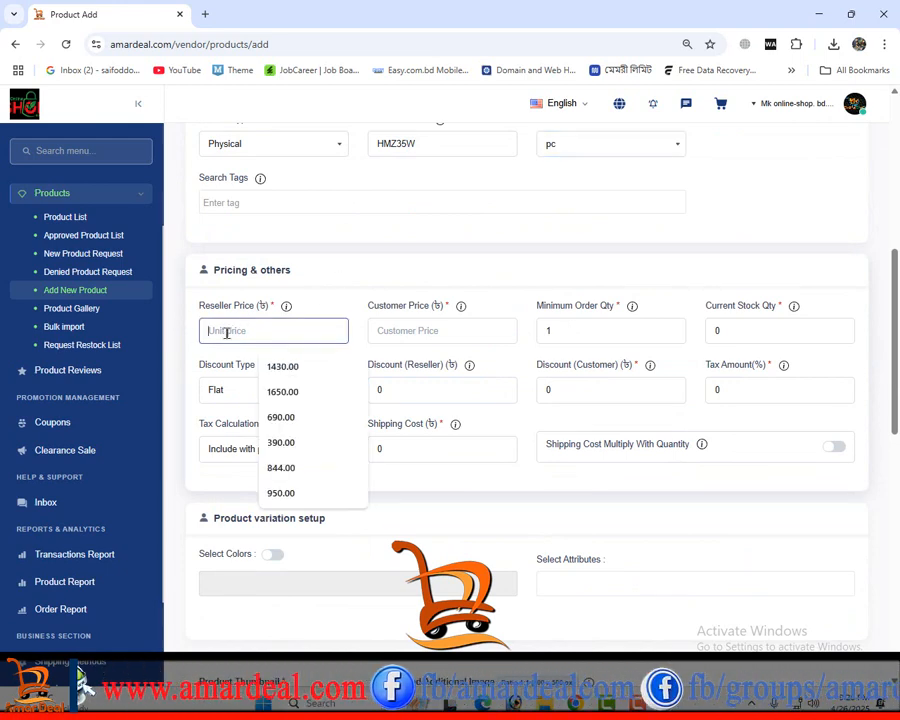
{"action": "type", "text": "1000"}
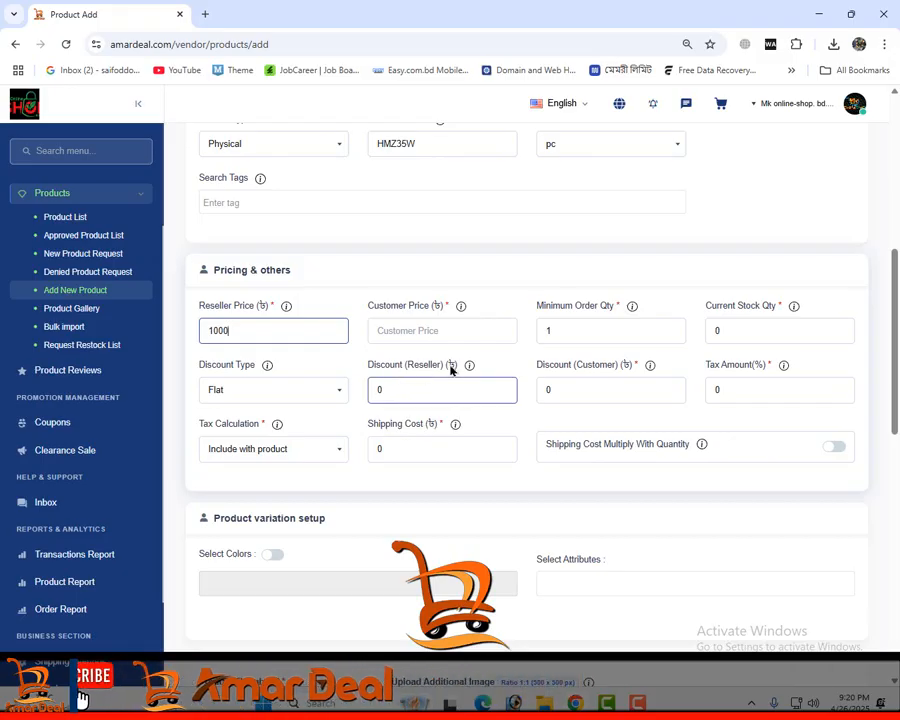
{"action": "left_click_drag", "start_coordinate": [380, 390], "coordinate": [344, 397]}
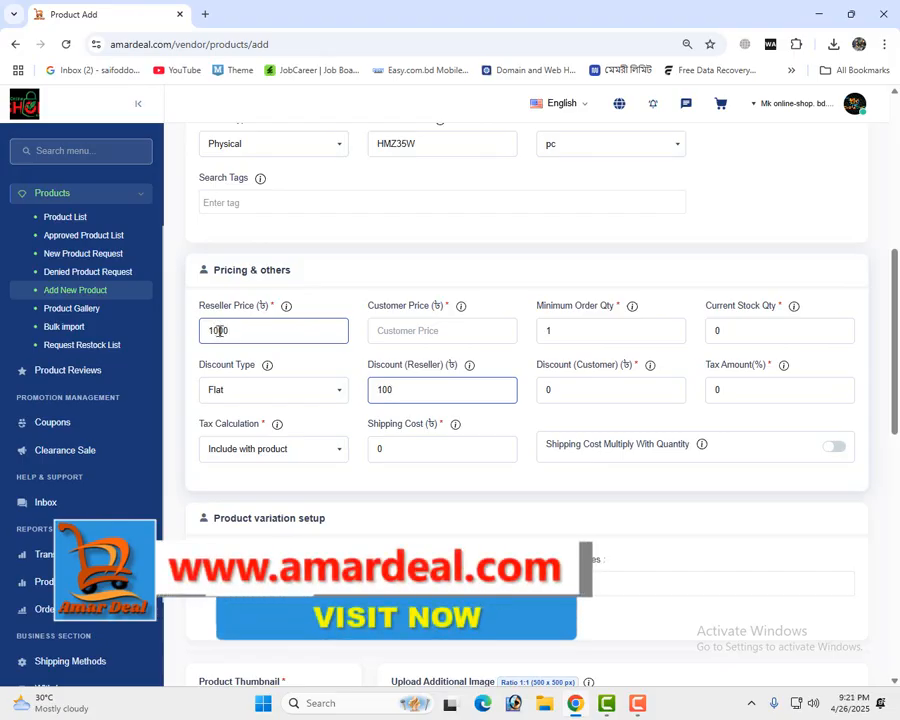
{"action": "left_click", "coordinate": [214, 330]}
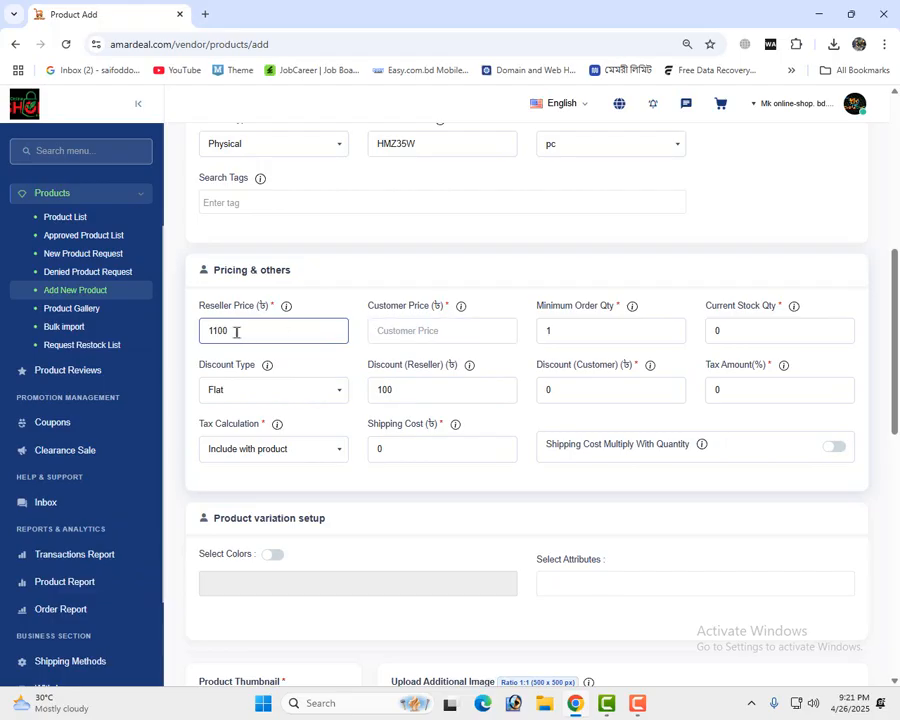
Step: Set the customer price to 1500 and the customer discount to 200
{"action": "left_click", "coordinate": [429, 331]}
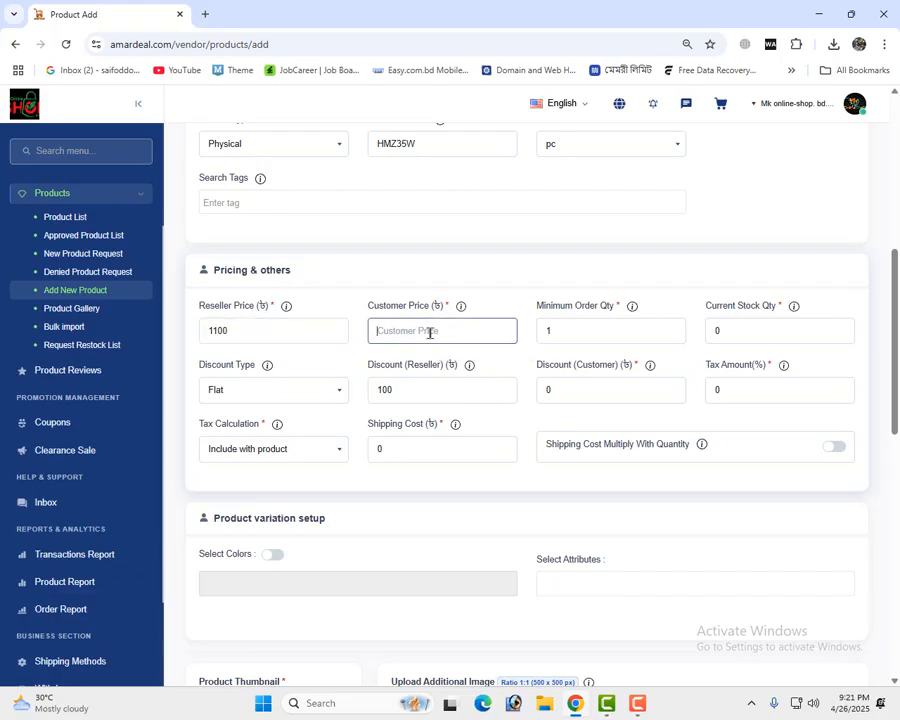
{"action": "type", "text": "5"}
{"action": "key", "text": "BackSpace"}
{"action": "type", "text": "1500"}
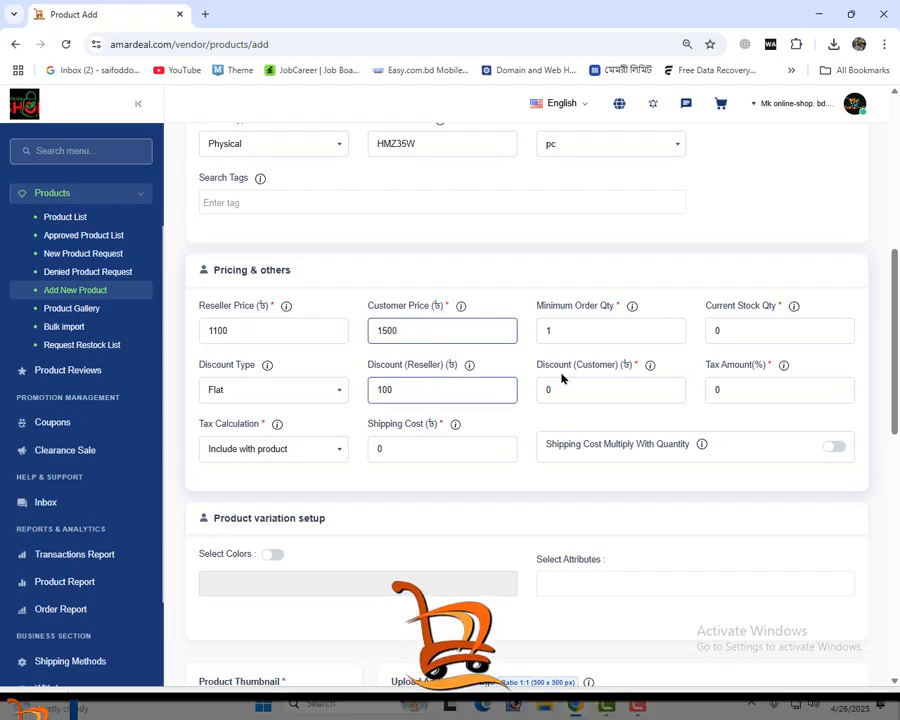
{"action": "left_click", "coordinate": [555, 390]}
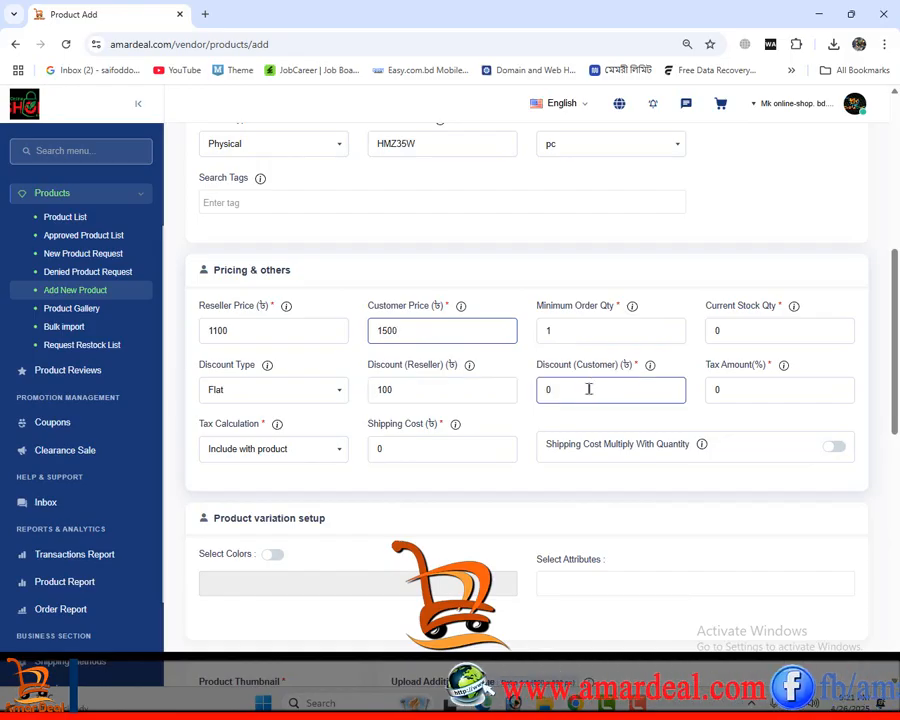
{"action": "double_click", "coordinate": [546, 389]}
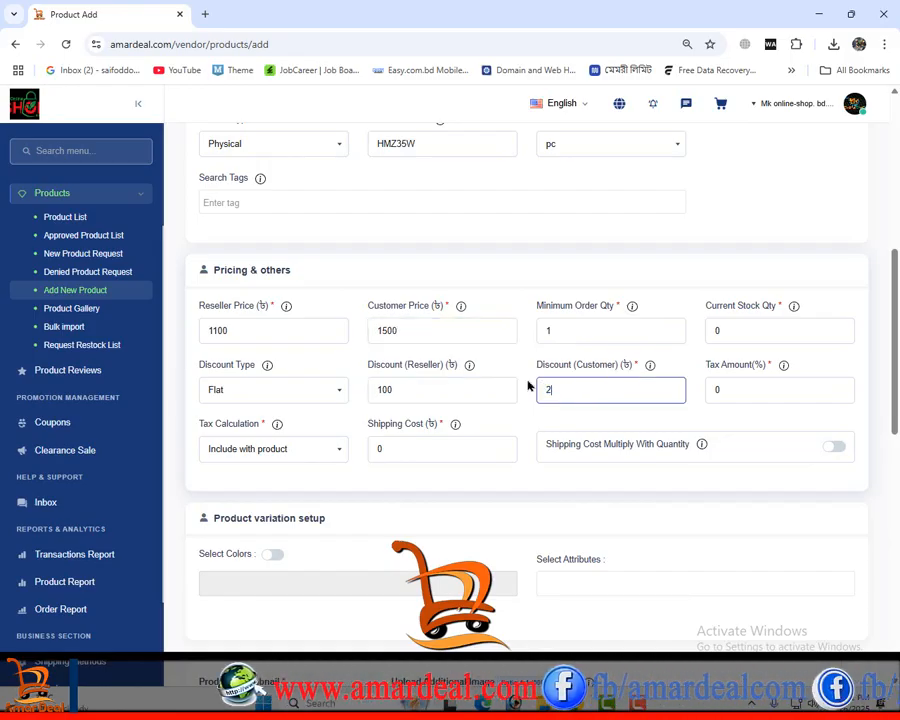
{"action": "type", "text": "200"}
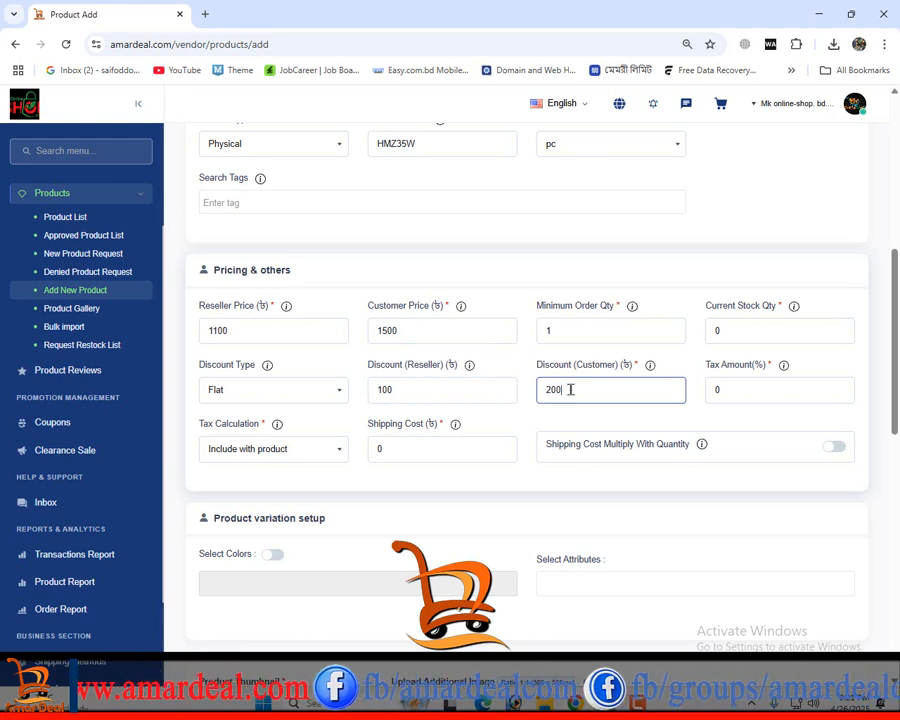
Step: Raise the customer price to 1700 and set the minimum order quantity to 5
{"action": "left_click_drag", "start_coordinate": [410, 335], "coordinate": [369, 329]}
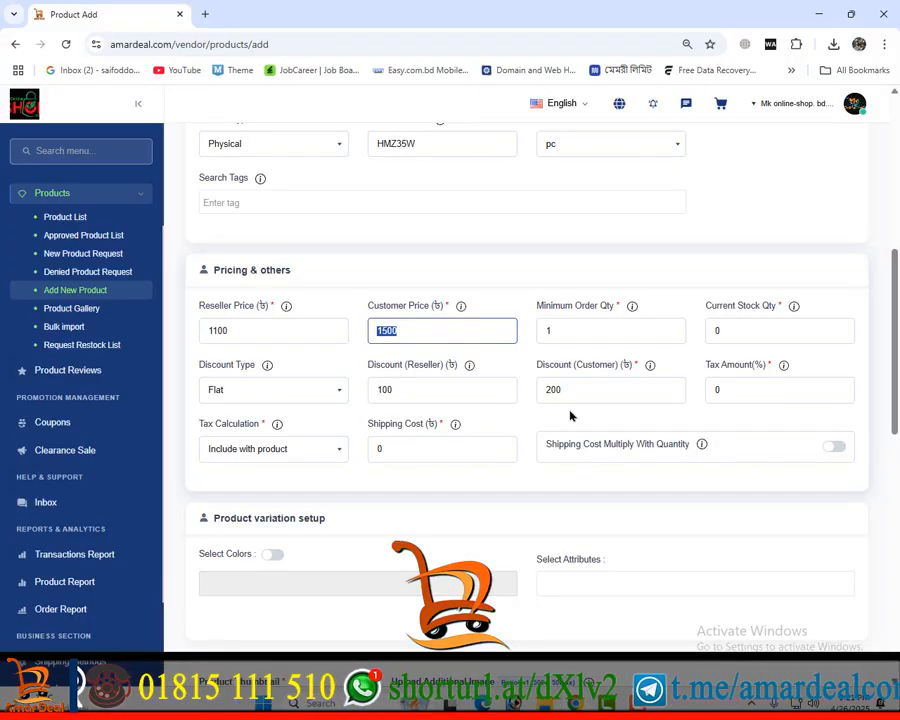
{"action": "left_click", "coordinate": [386, 334]}
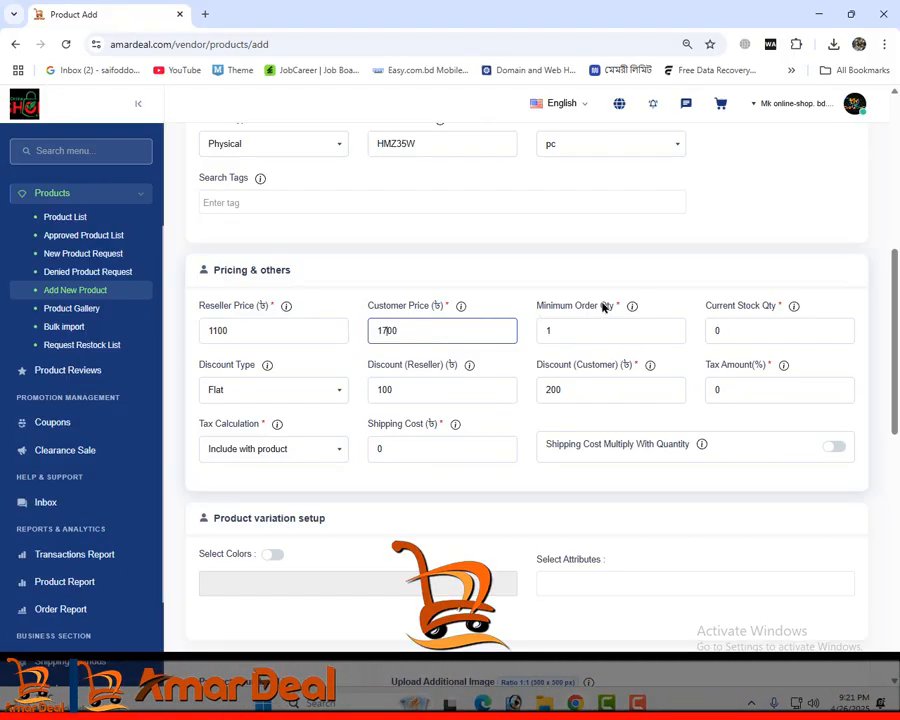
{"action": "double_click", "coordinate": [546, 332]}
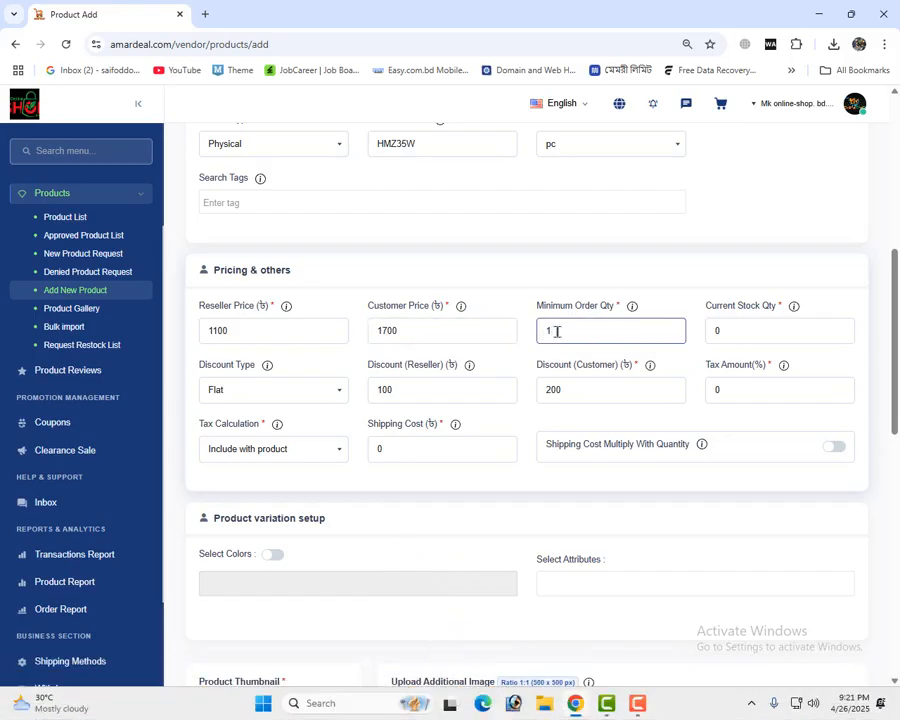
{"action": "key", "text": "BackSpace"}
{"action": "type", "text": "5"}
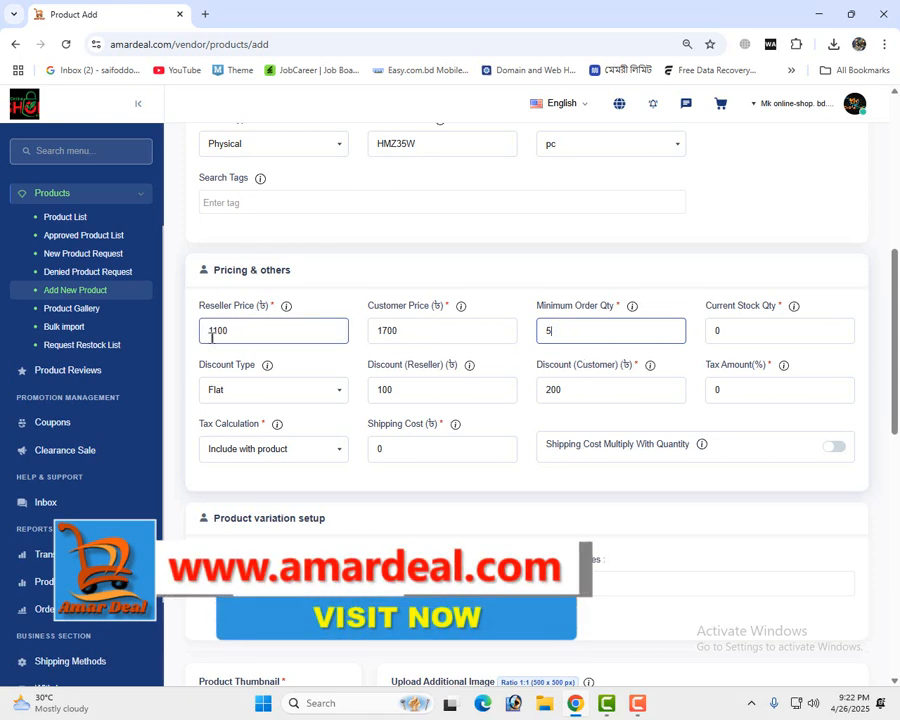
{"action": "left_click_drag", "start_coordinate": [235, 331], "coordinate": [206, 330]}
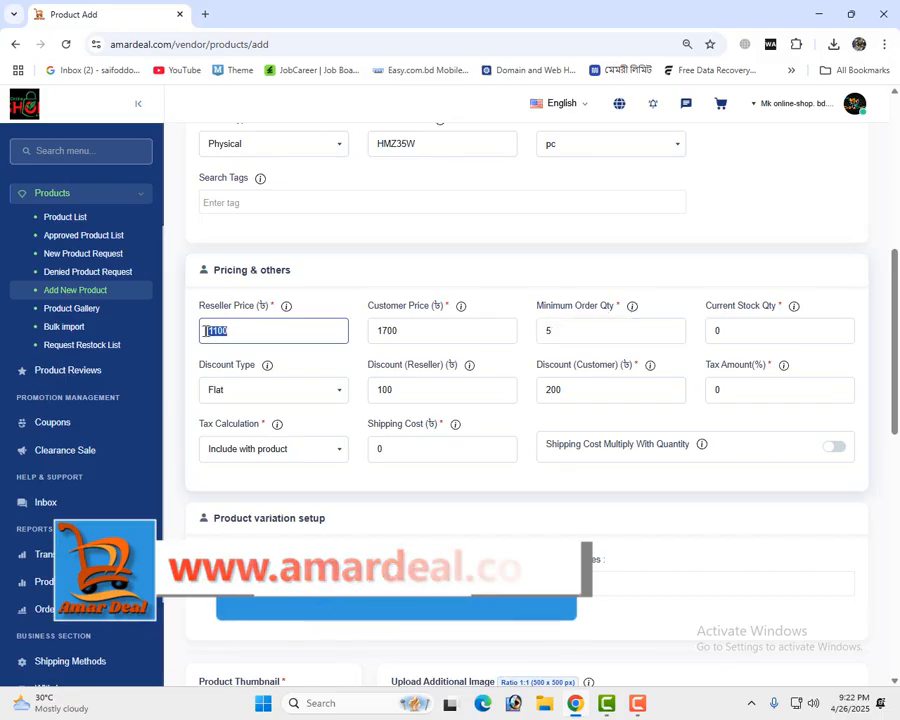
{"action": "double_click", "coordinate": [412, 334]}
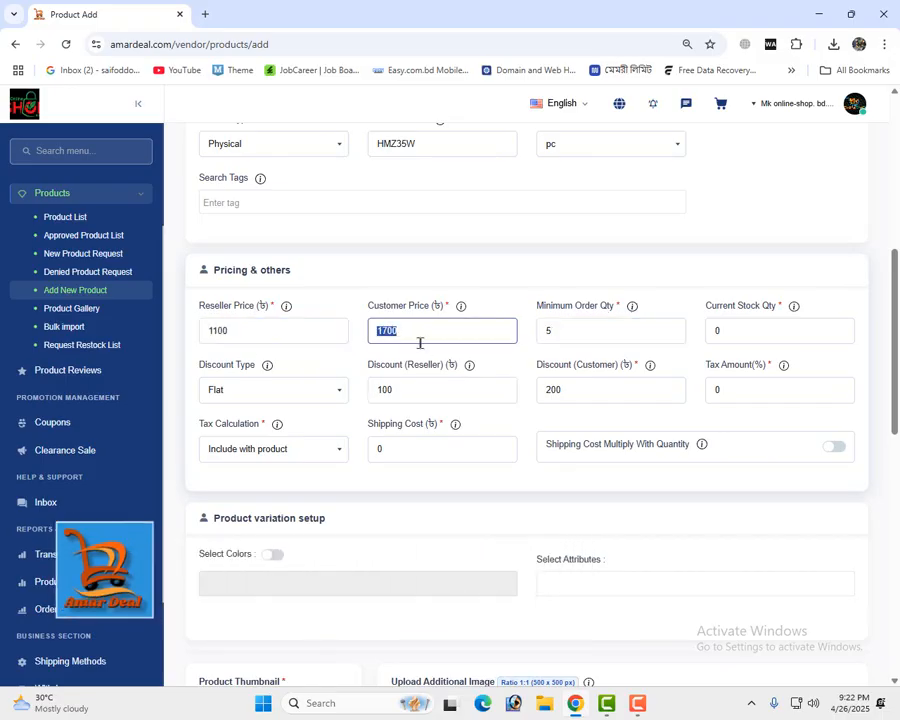
{"action": "left_click", "coordinate": [234, 338]}
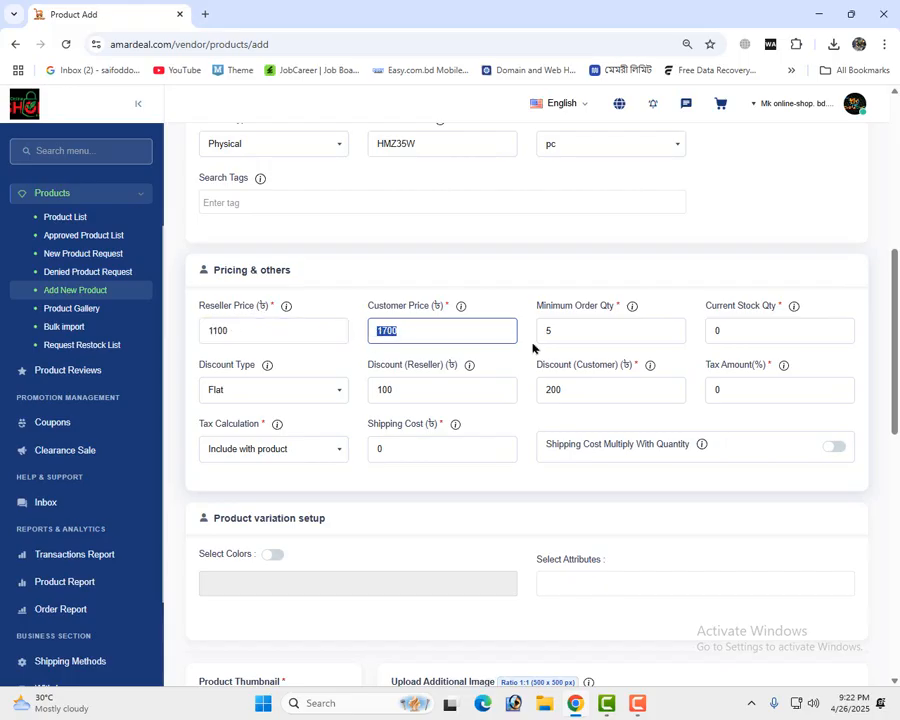
{"action": "left_click", "coordinate": [380, 393]}
{"action": "left_click", "coordinate": [224, 331]}
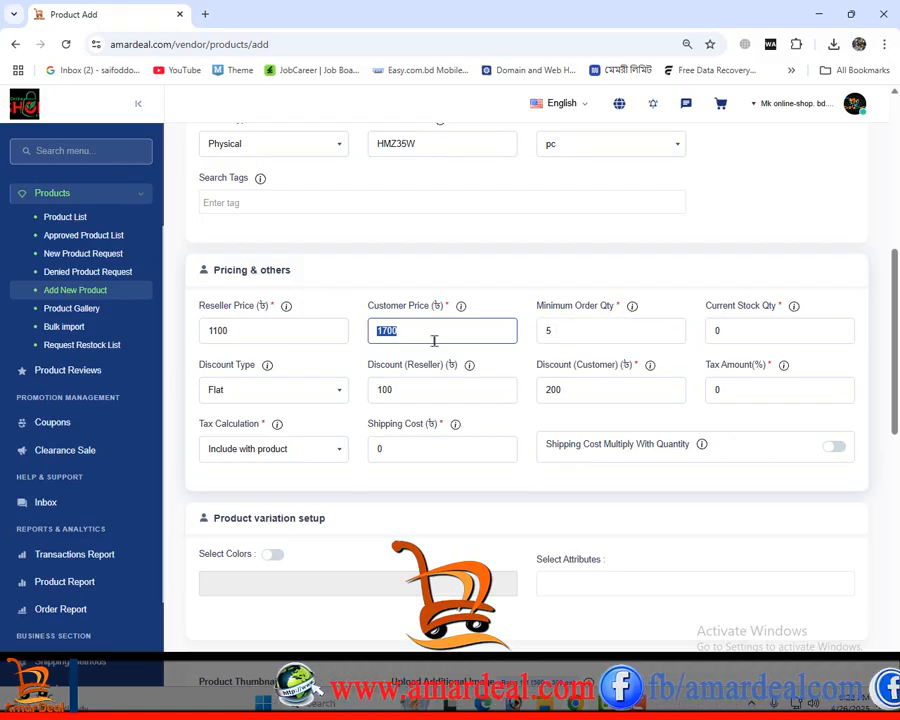
Step: Set the current stock quantity to 25 and keep the discount type as Flat
{"action": "double_click", "coordinate": [720, 332]}
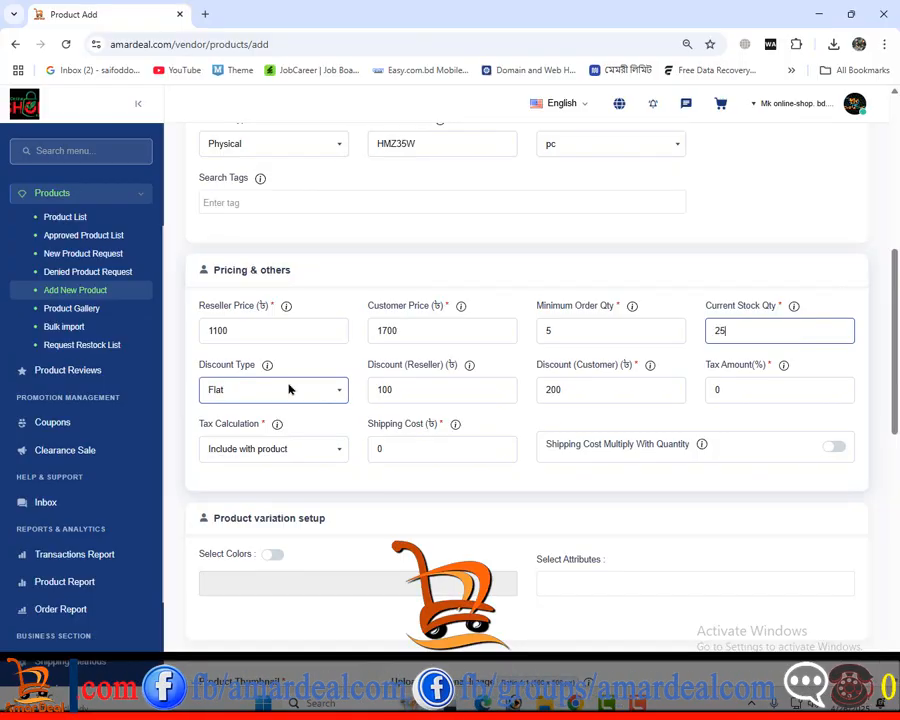
{"action": "double_click", "coordinate": [402, 395]}
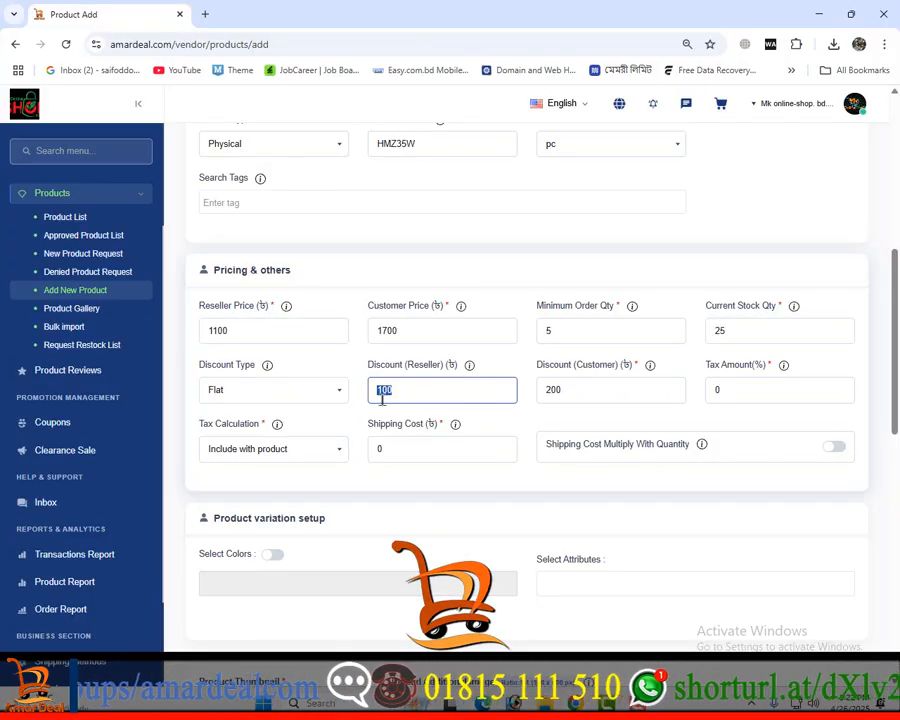
{"action": "left_click", "coordinate": [235, 329]}
{"action": "left_click_drag", "start_coordinate": [235, 329], "coordinate": [207, 329]}
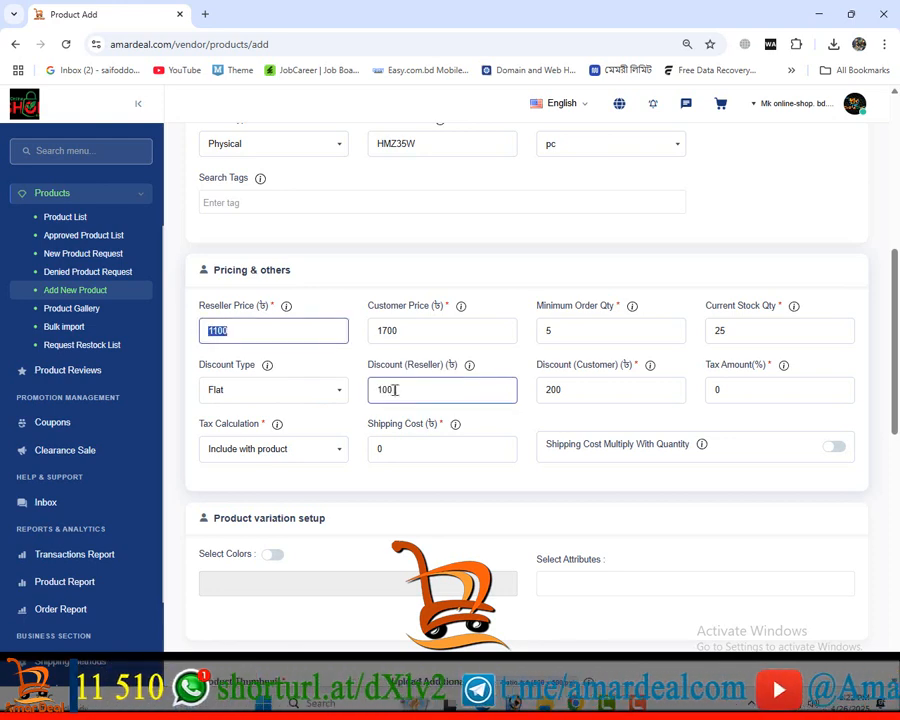
{"action": "left_click", "coordinate": [337, 393]}
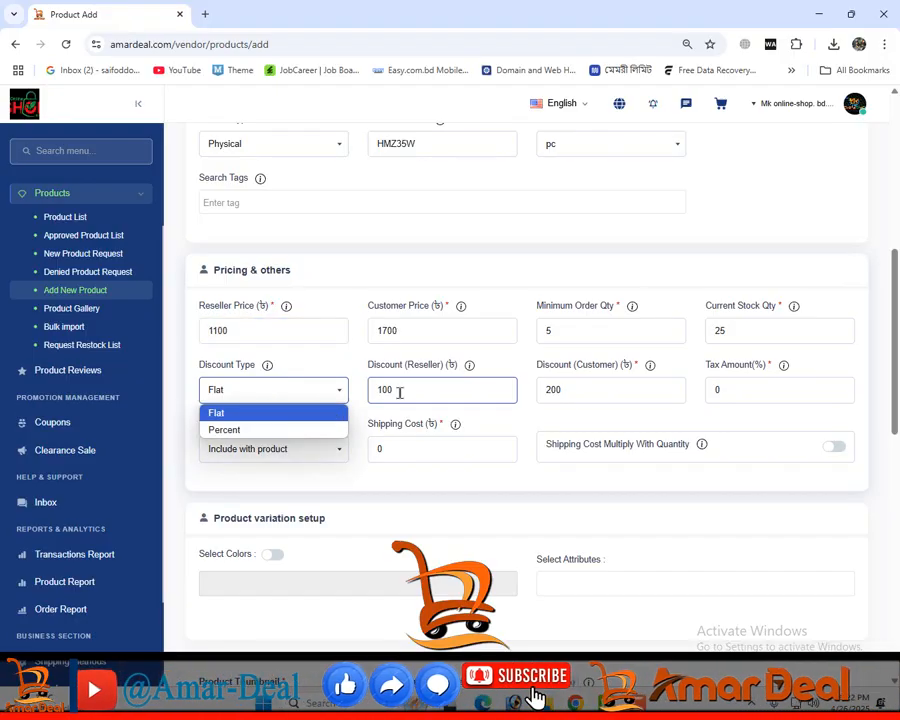
{"action": "left_click", "coordinate": [222, 420]}
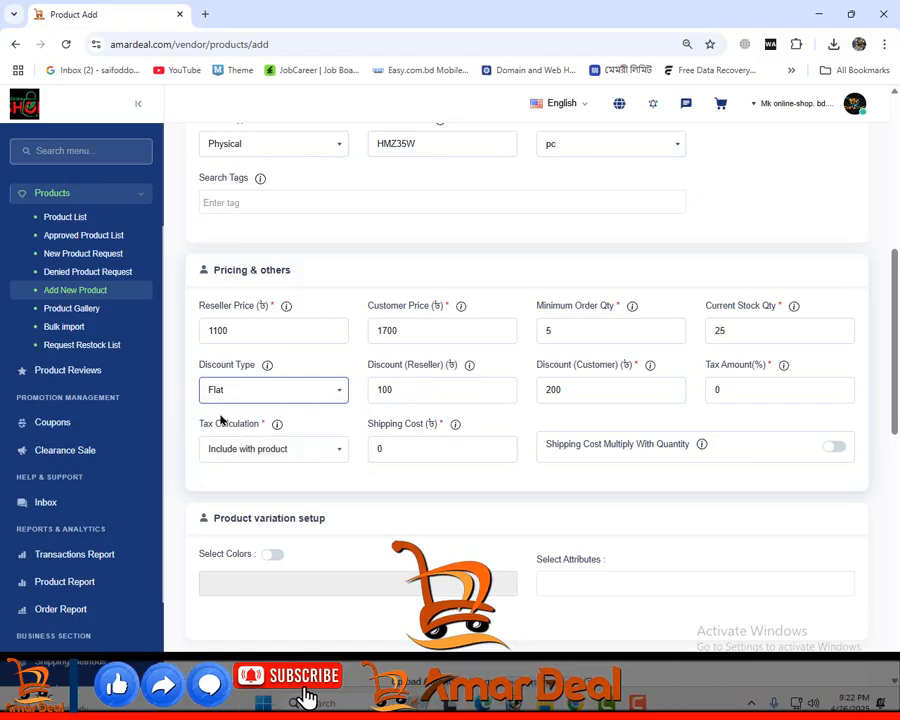
Step: Try Percent as the discount type for the reseller and customer discounts, and set it back to Flat
{"action": "left_click", "coordinate": [597, 395]}
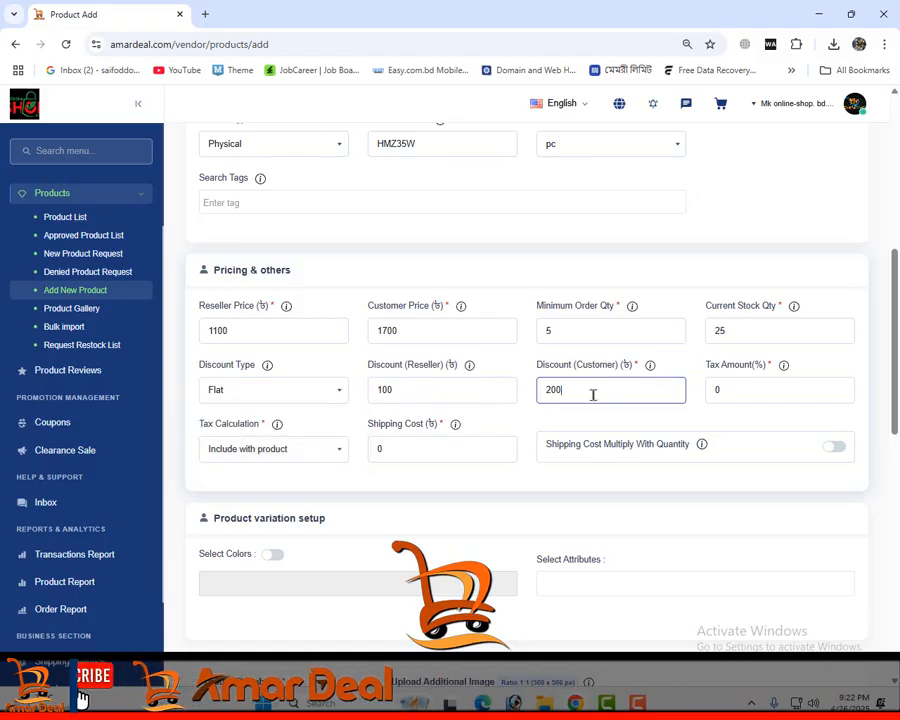
{"action": "left_click_drag", "start_coordinate": [593, 393], "coordinate": [543, 388]}
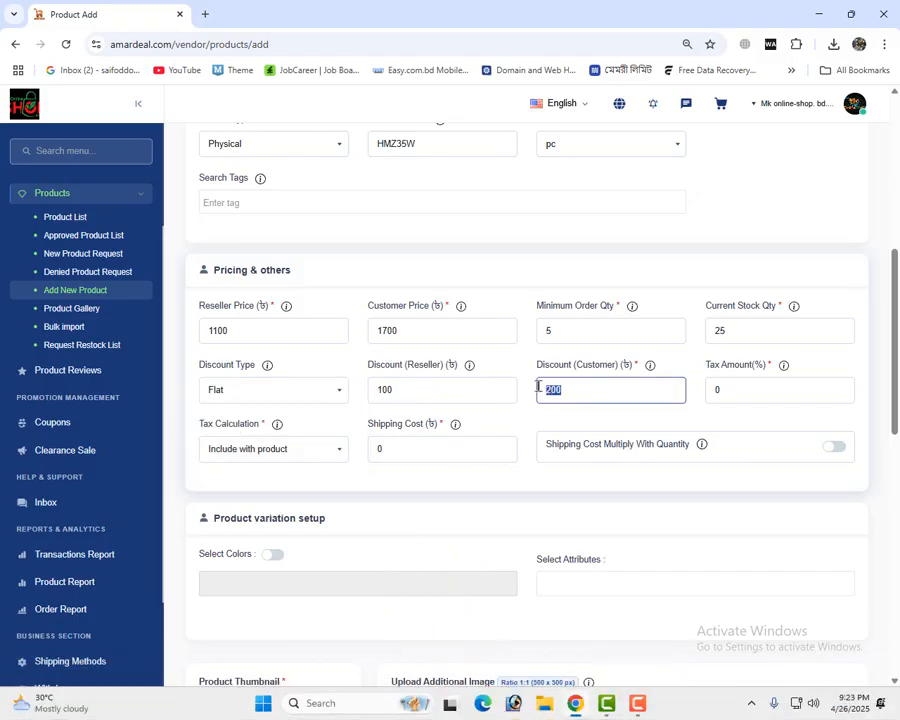
{"action": "left_click", "coordinate": [290, 397]}
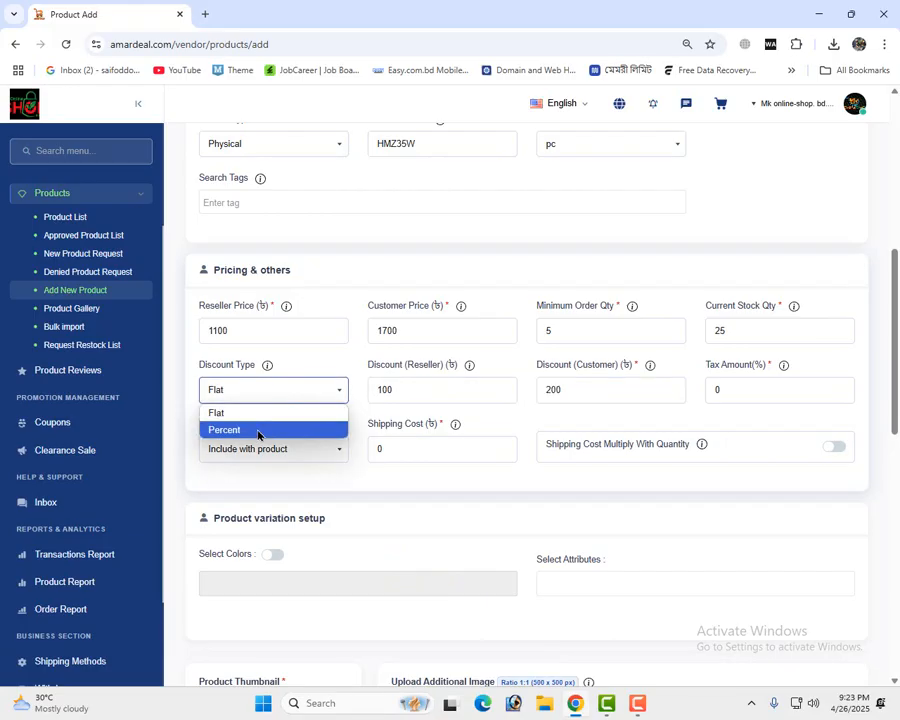
{"action": "left_click", "coordinate": [258, 431]}
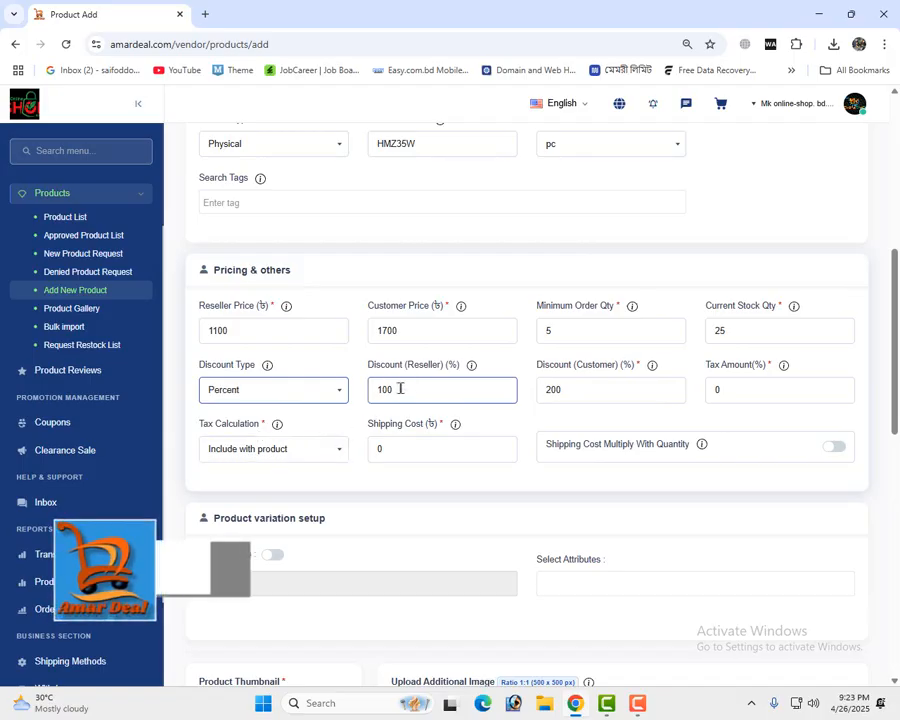
{"action": "left_click", "coordinate": [197, 481]}
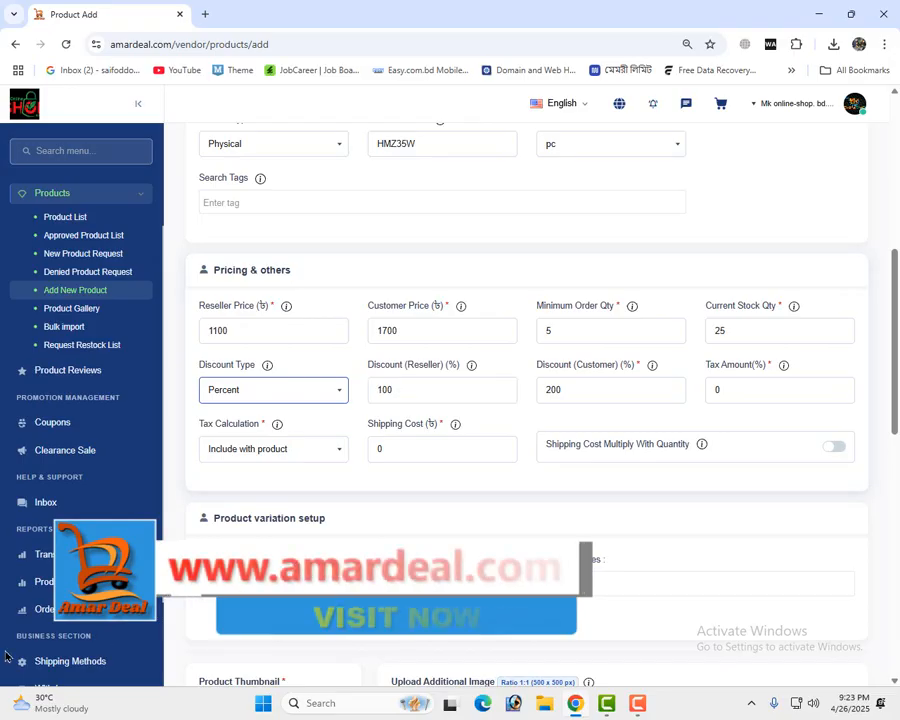
{"action": "left_click", "coordinate": [301, 389]}
{"action": "left_click", "coordinate": [240, 410]}
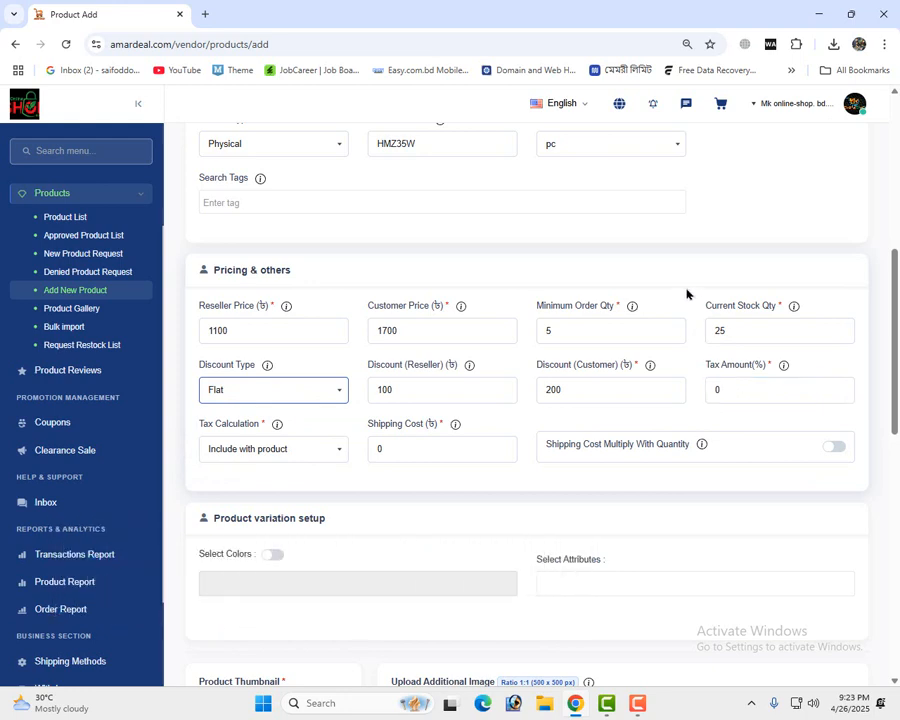
Step: Review the tax amount, tax calculation, shipping cost and variation settings, and check the Bangla product name
{"action": "double_click", "coordinate": [734, 389]}
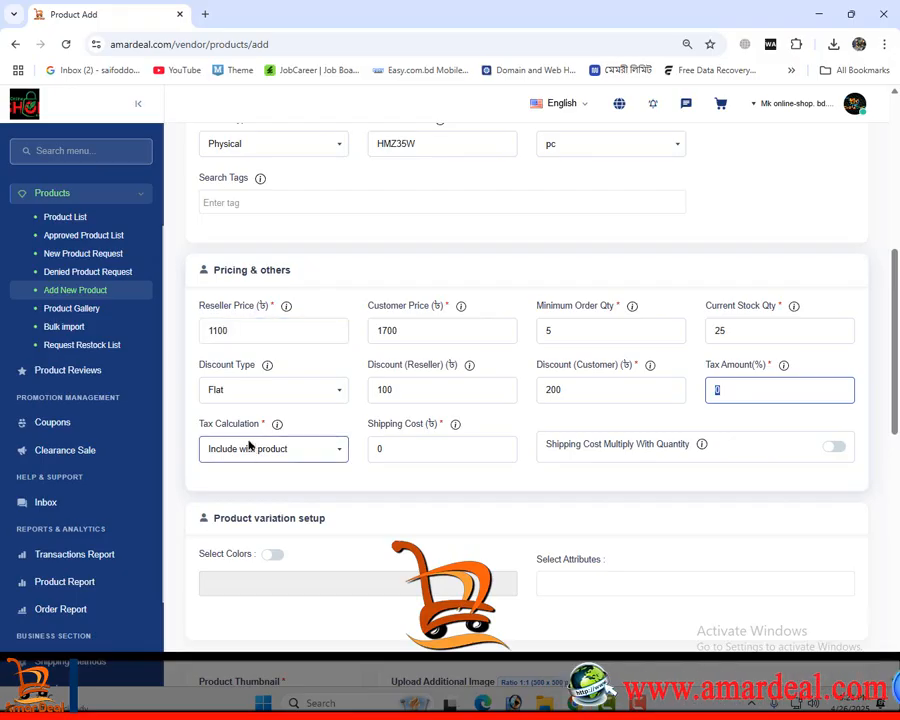
{"action": "left_click", "coordinate": [374, 446]}
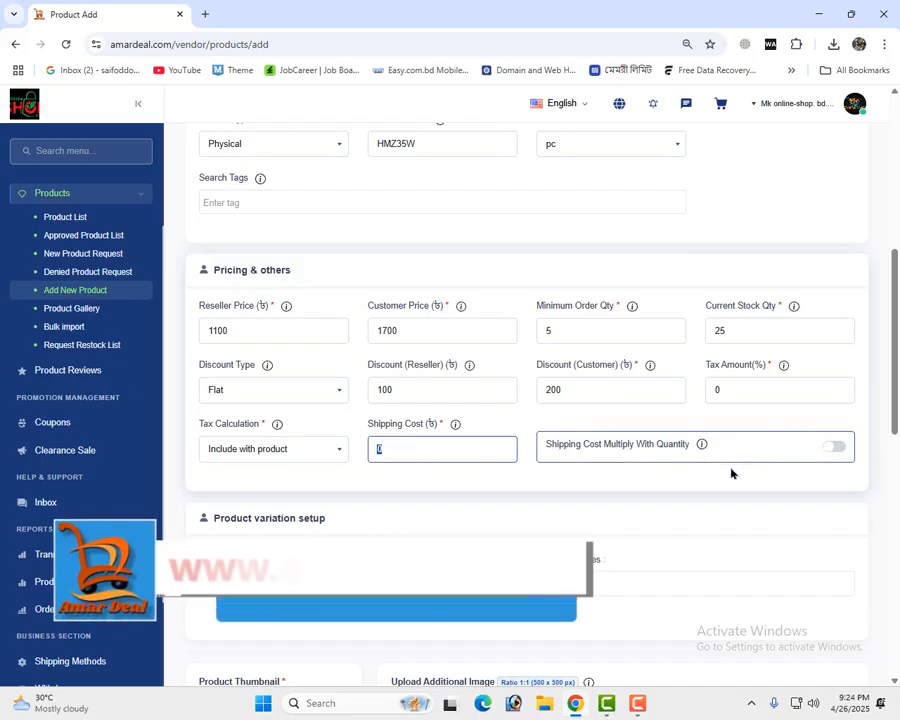
{"action": "left_click", "coordinate": [723, 506]}
{"action": "scroll", "coordinate": [225, 406], "scroll_direction": "down", "scroll_amount": 2}
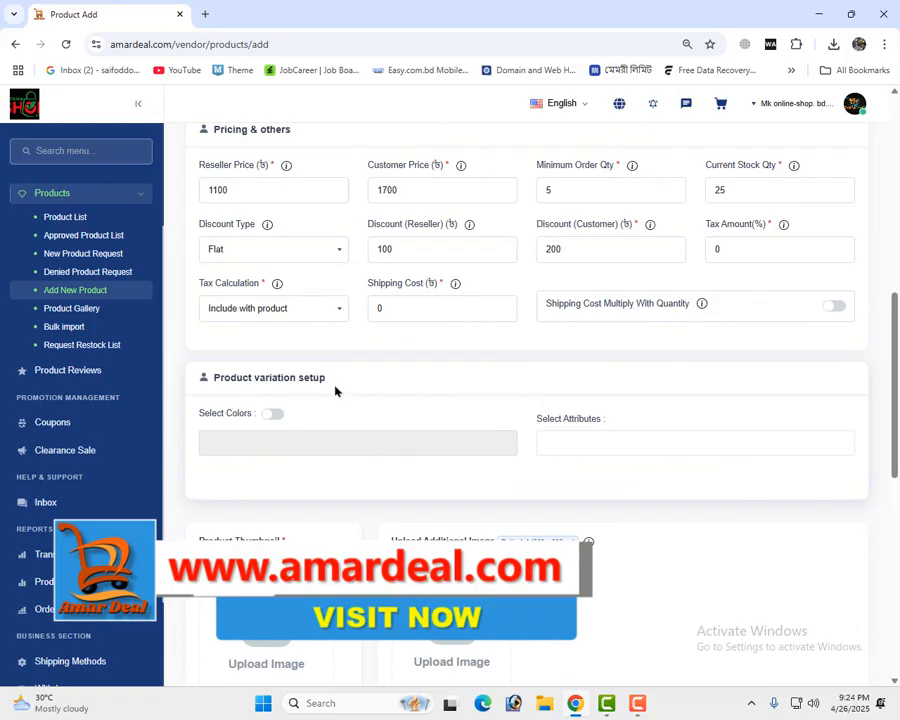
{"action": "scroll", "coordinate": [408, 372], "scroll_direction": "down", "scroll_amount": 2}
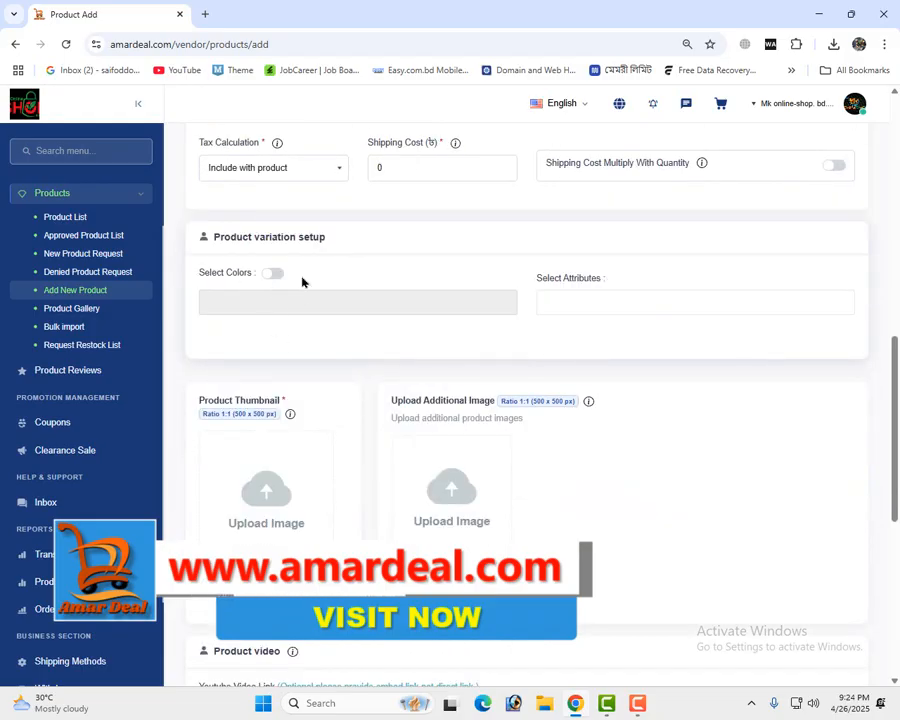
{"action": "scroll", "coordinate": [301, 281], "scroll_direction": "up", "scroll_amount": 6}
{"action": "scroll", "coordinate": [298, 355], "scroll_direction": "up", "scroll_amount": 2}
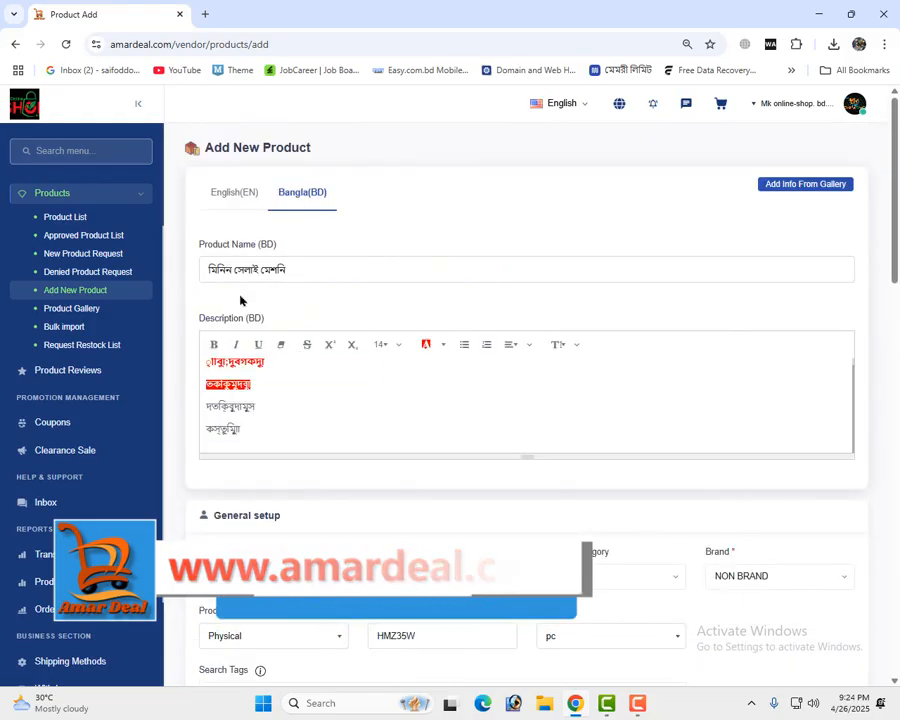
{"action": "left_click_drag", "start_coordinate": [307, 267], "coordinate": [205, 264]}
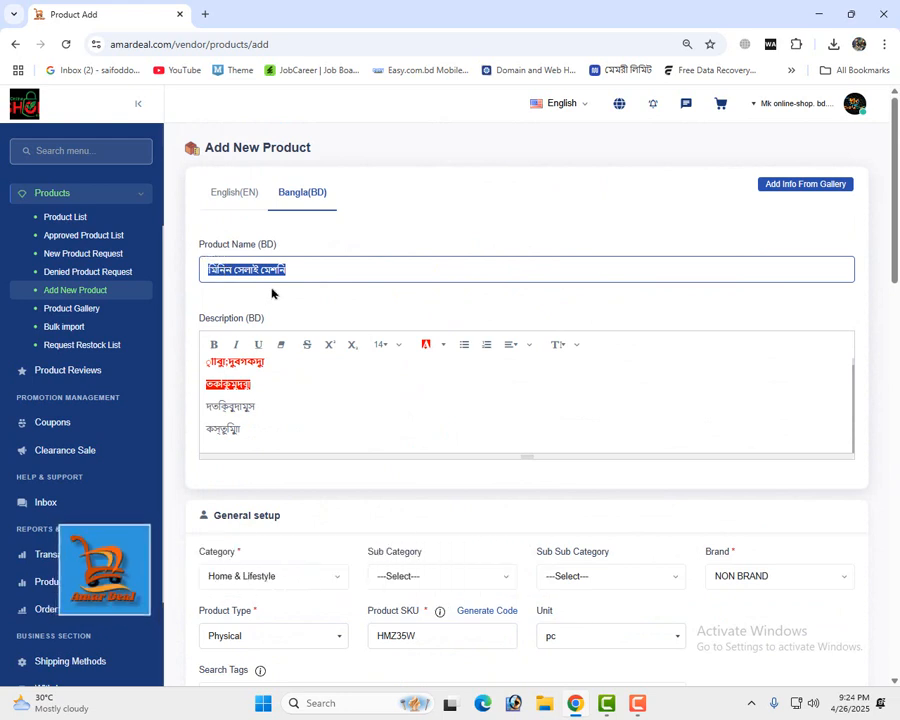
Step: Enable colour selection in the product variation setup and add the Size and Colour attributes
{"action": "scroll", "coordinate": [298, 491], "scroll_direction": "down", "scroll_amount": 5}
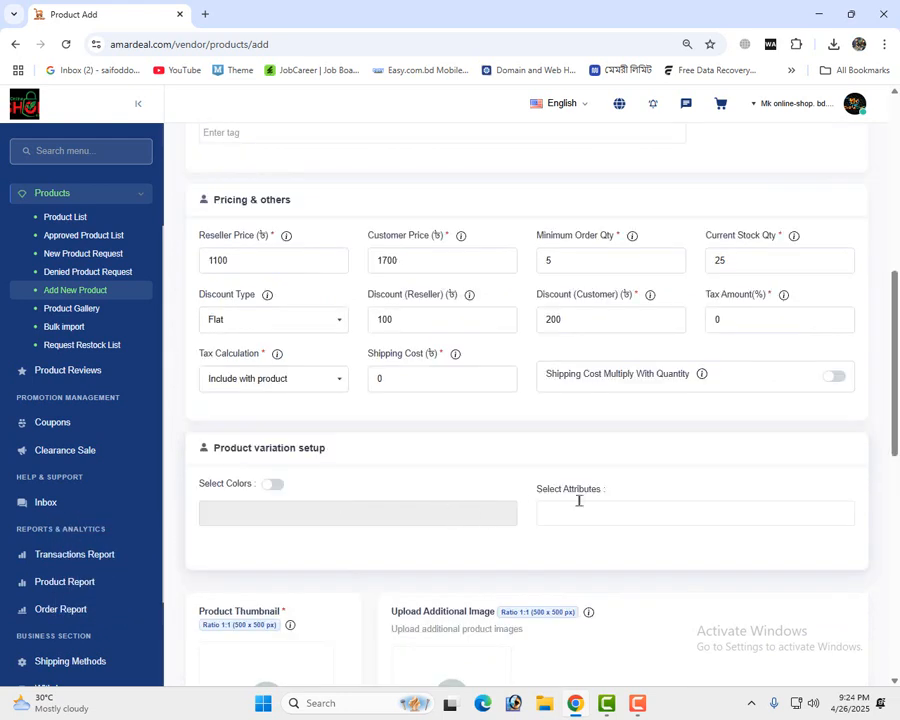
{"action": "scroll", "coordinate": [342, 494], "scroll_direction": "down", "scroll_amount": 1}
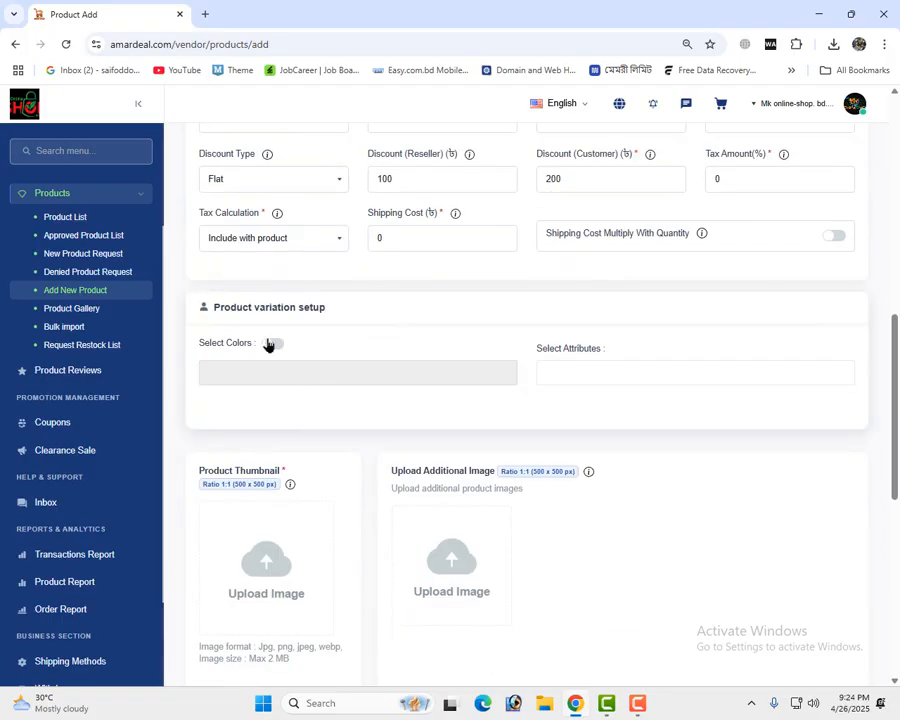
{"action": "left_click", "coordinate": [272, 344]}
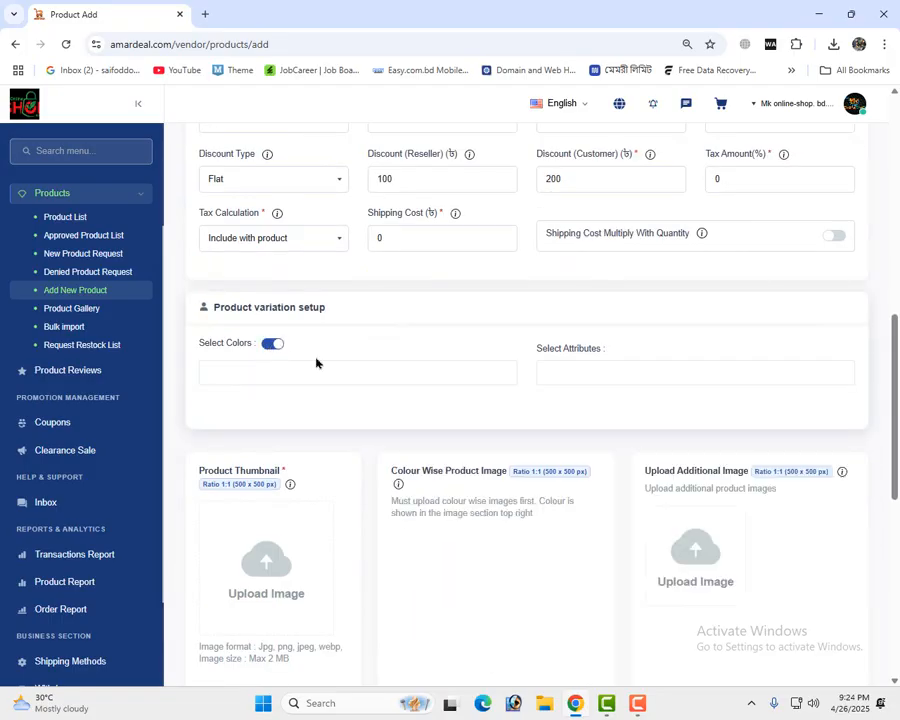
{"action": "left_click", "coordinate": [556, 347]}
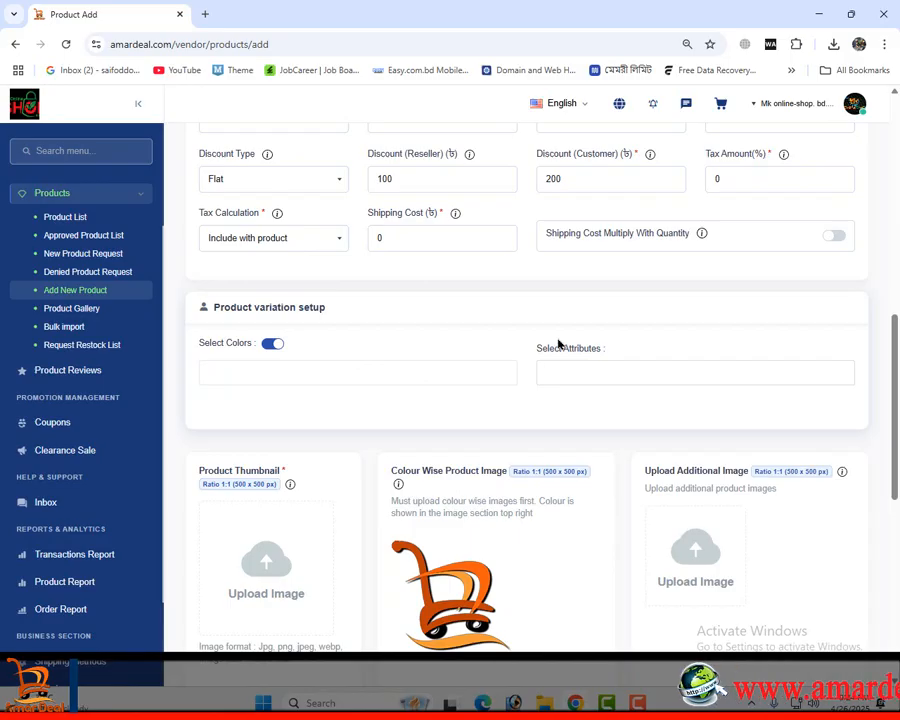
{"action": "type", "text": "Si"}
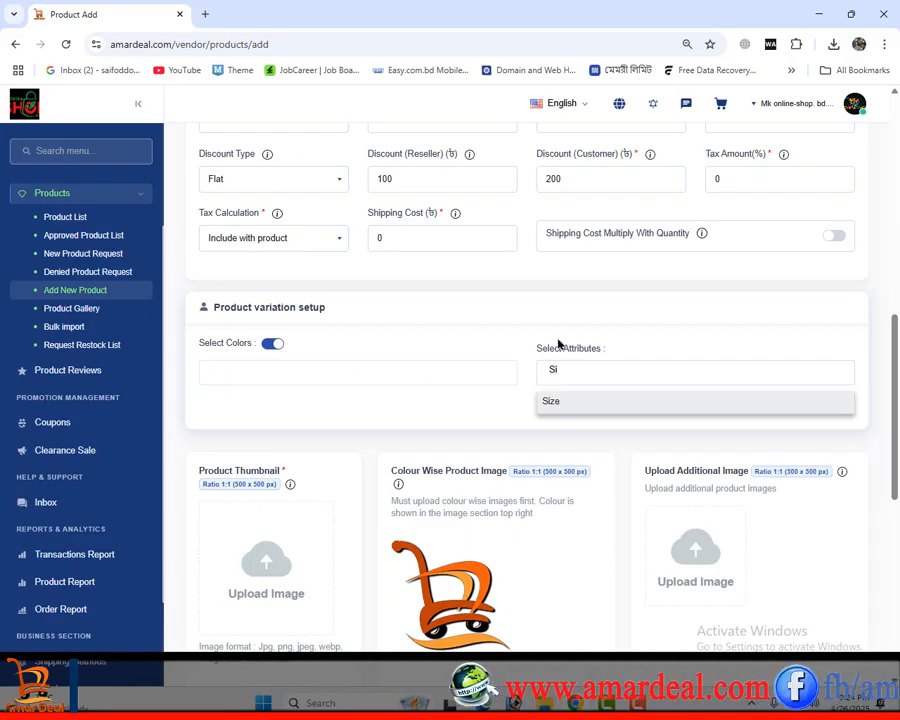
{"action": "left_click", "coordinate": [556, 403]}
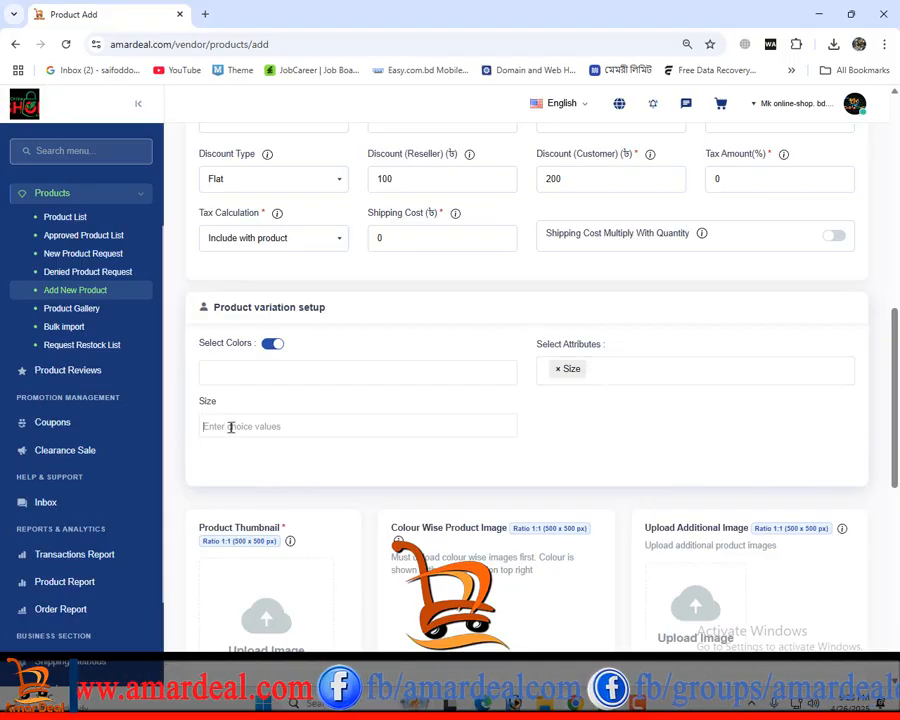
{"action": "left_click", "coordinate": [623, 374]}
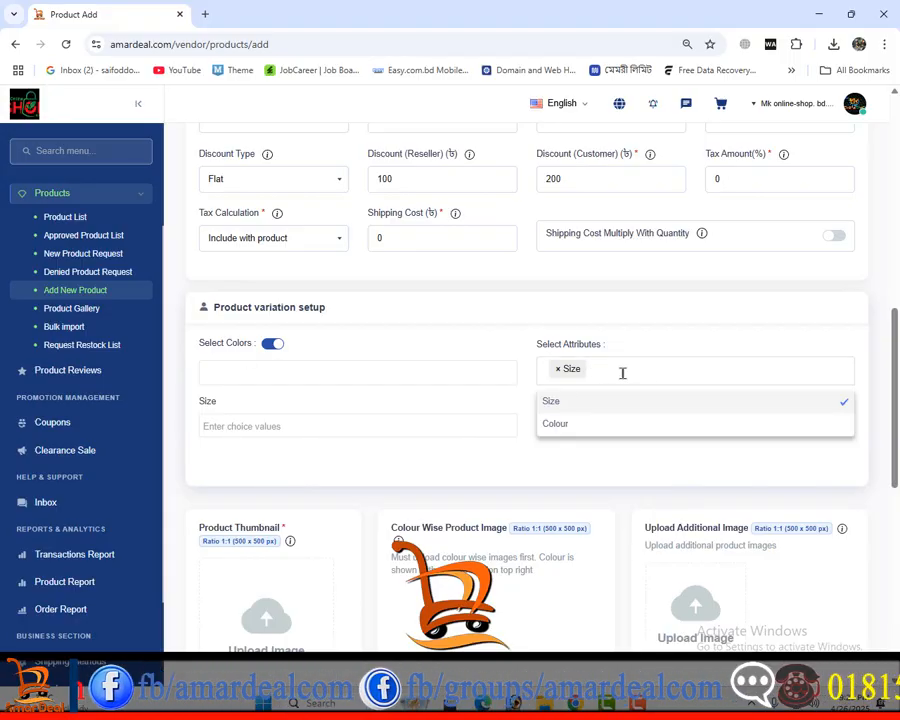
{"action": "left_click", "coordinate": [557, 425]}
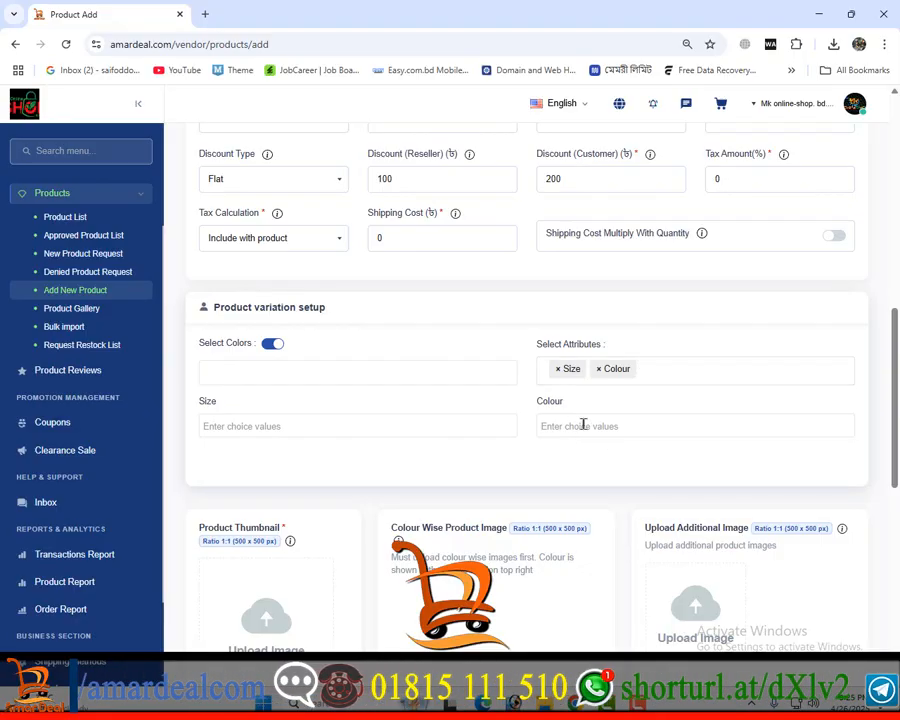
Step: Enter White as the Colour attribute's value and 12" X6" as the Size attribute's value
{"action": "type", "text": "White"}
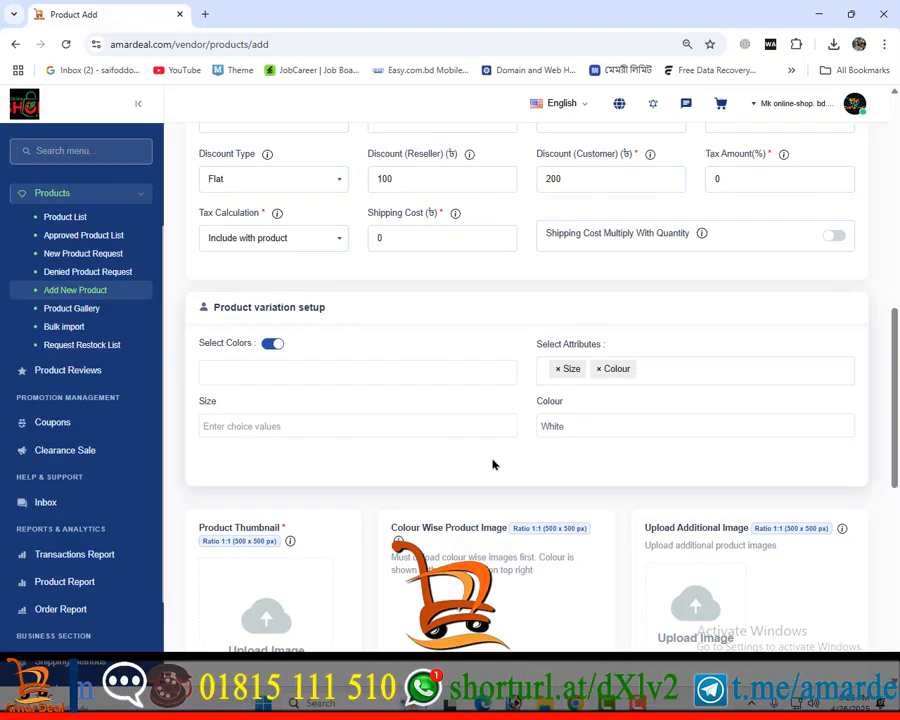
{"action": "left_click", "coordinate": [246, 417]}
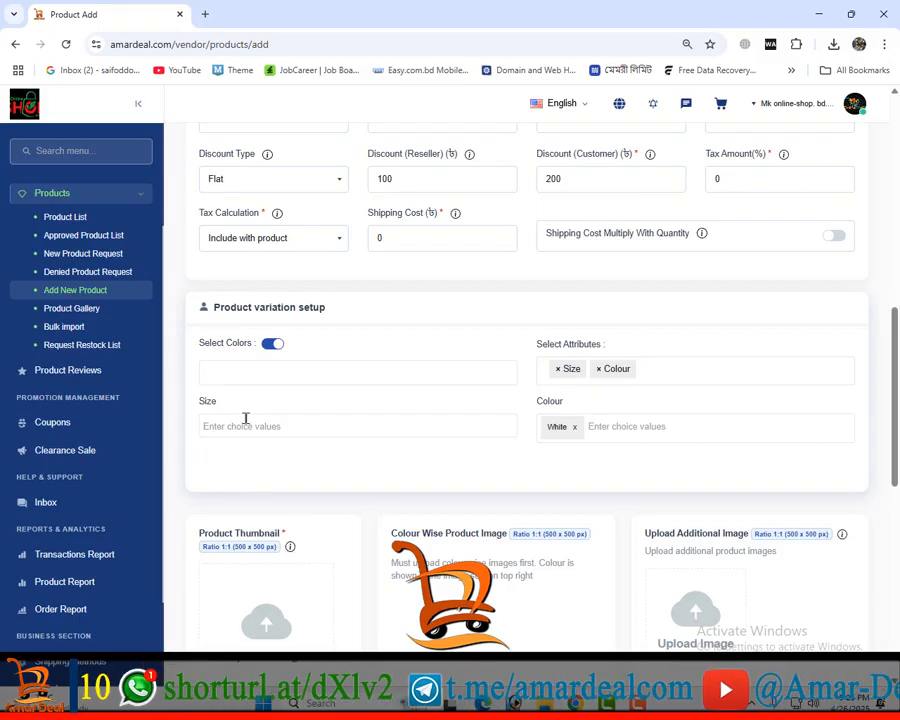
{"action": "type", "text": "12"}
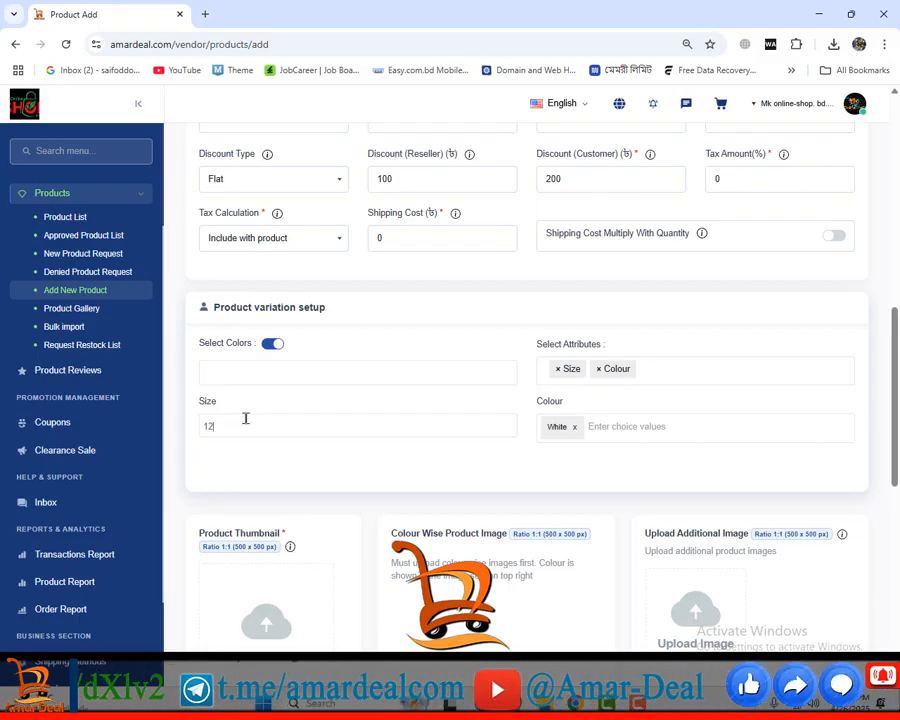
{"action": "type", "text": "\" X6\""}
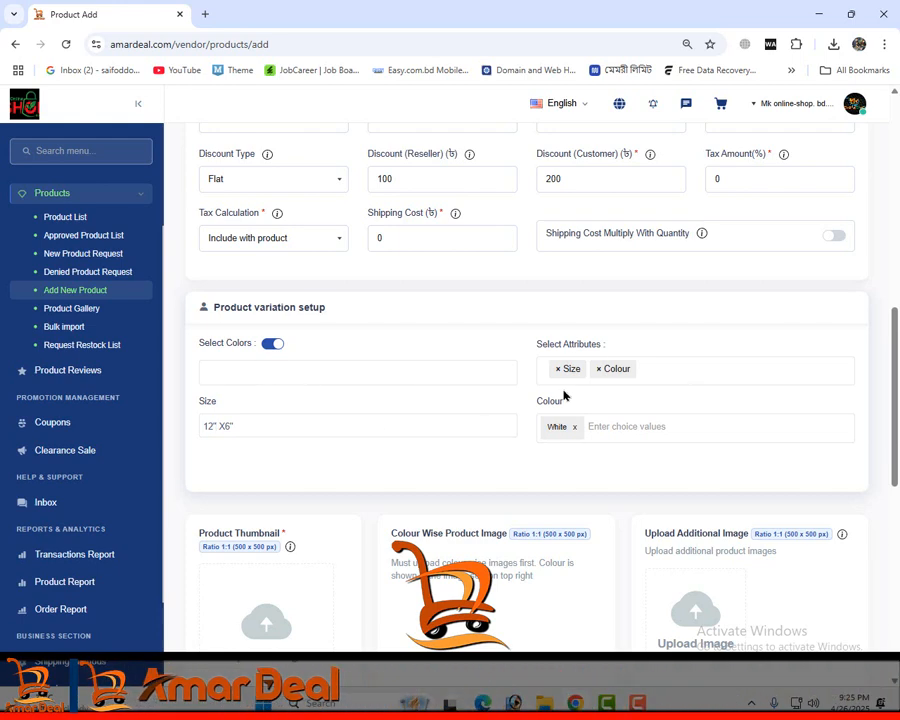
Step: Disable colour selection and remove the White value along with the Colour and Size attributes from the variation setup
{"action": "scroll", "coordinate": [620, 374], "scroll_direction": "down", "scroll_amount": 1}
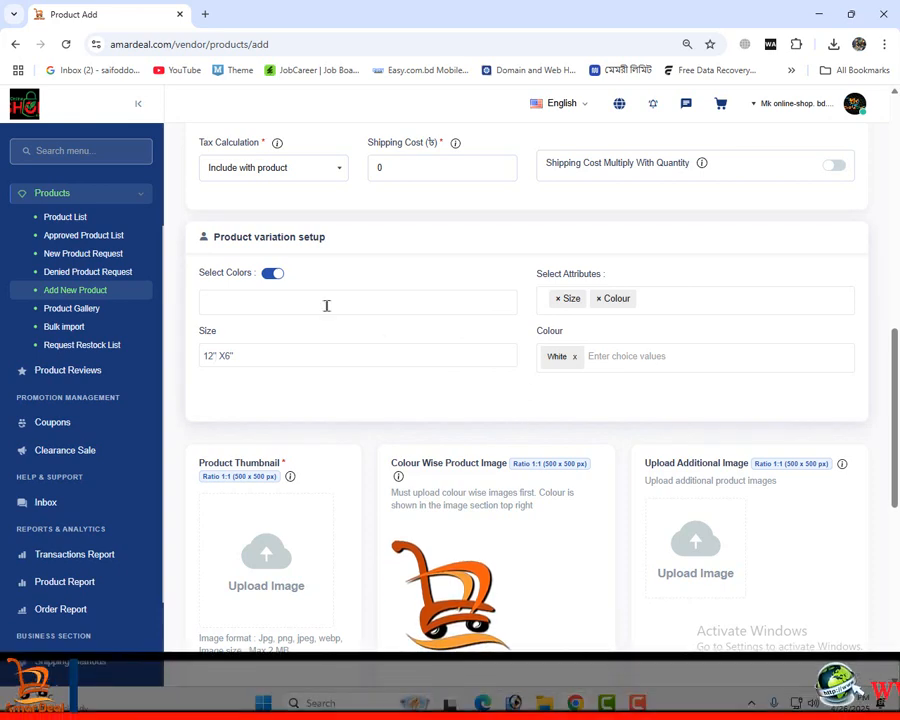
{"action": "left_click", "coordinate": [272, 274]}
{"action": "scroll", "coordinate": [574, 288], "scroll_direction": "down", "scroll_amount": 1}
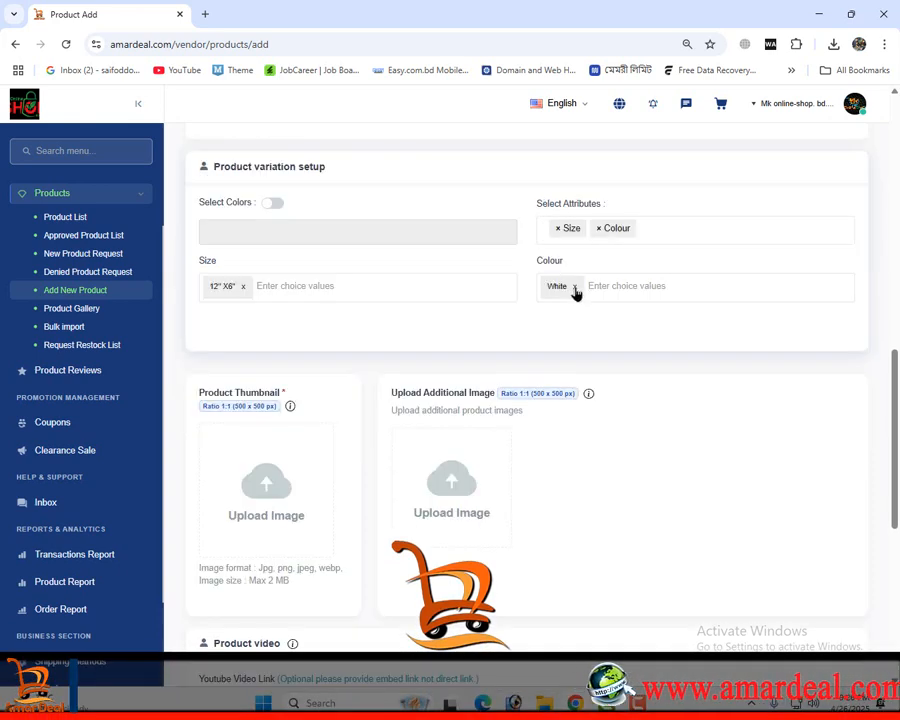
{"action": "left_click", "coordinate": [574, 286]}
{"action": "left_click", "coordinate": [596, 231]}
{"action": "left_click", "coordinate": [557, 231]}
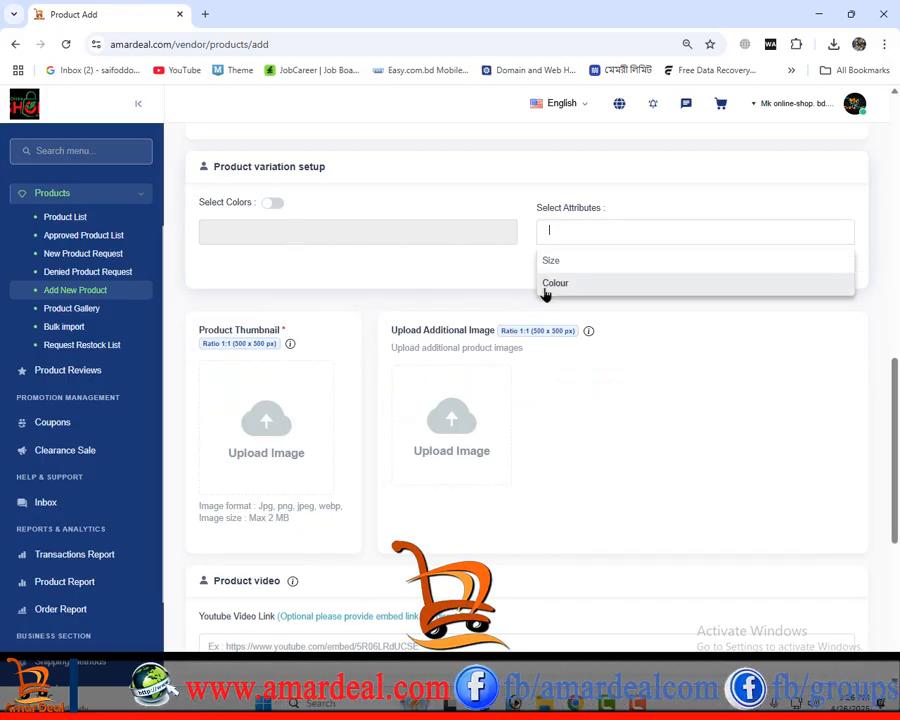
{"action": "left_click", "coordinate": [495, 218]}
{"action": "scroll", "coordinate": [295, 364], "scroll_direction": "down", "scroll_amount": 1}
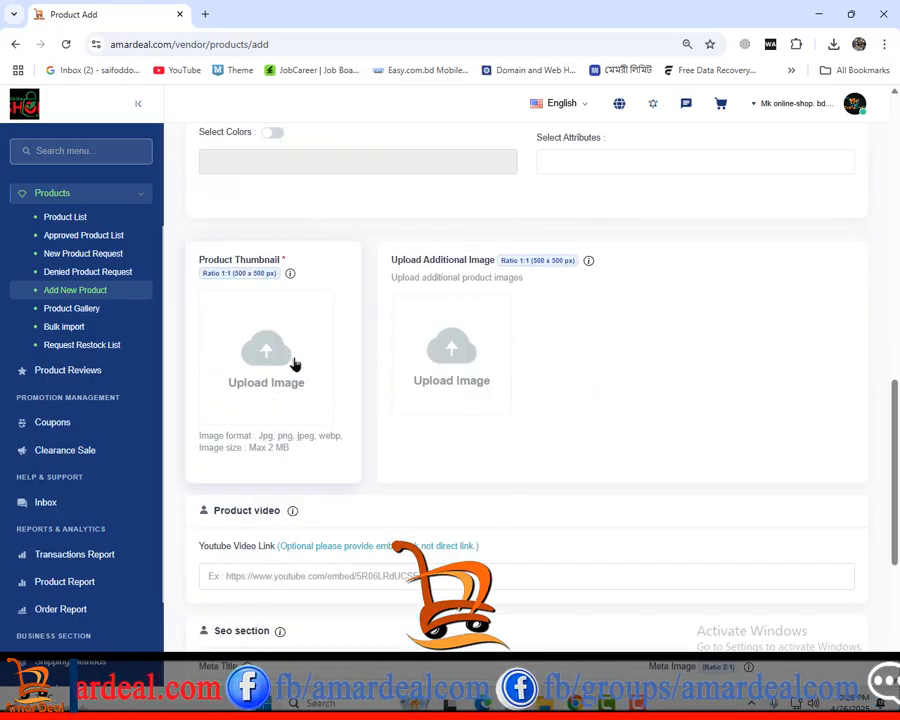
{"action": "left_click", "coordinate": [267, 358]}
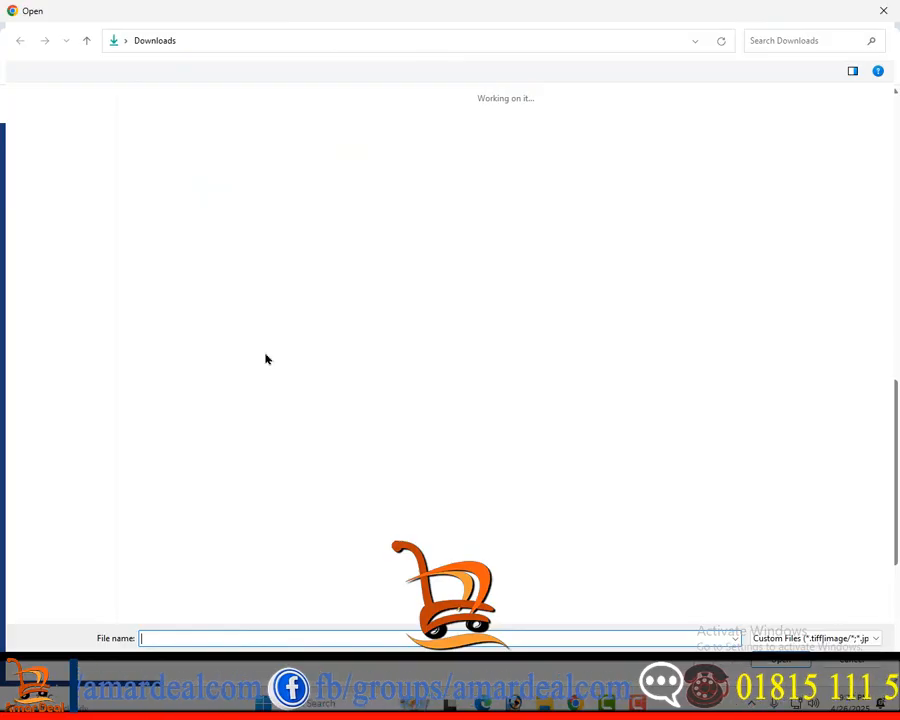
{"action": "key", "text": "Escape"}
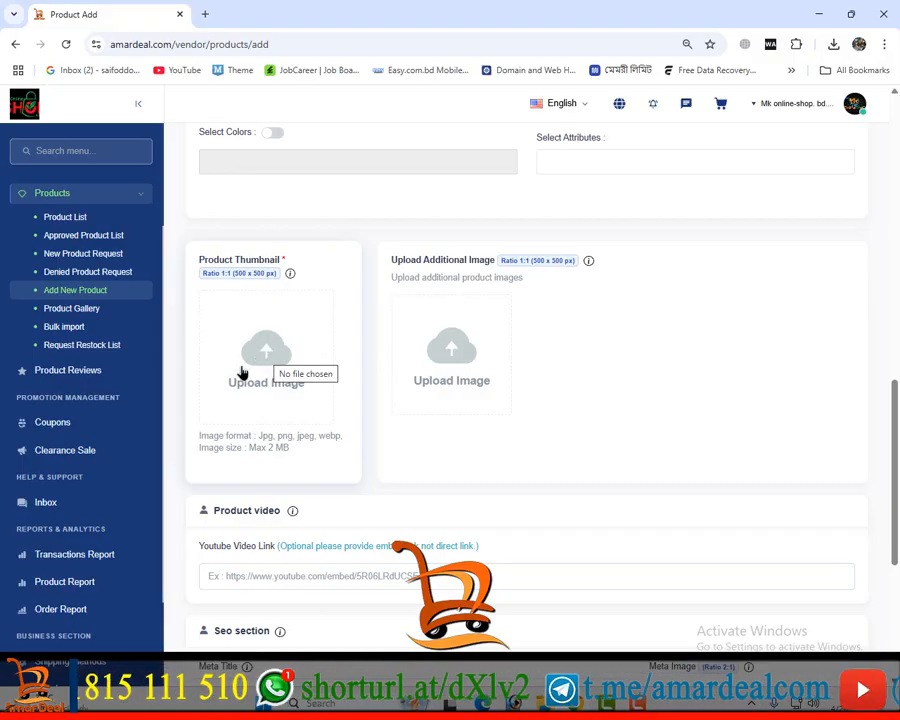
Step: Open the Amar Deal storefront in a new tab and look at the images of its featured products
{"action": "left_click", "coordinate": [205, 14]}
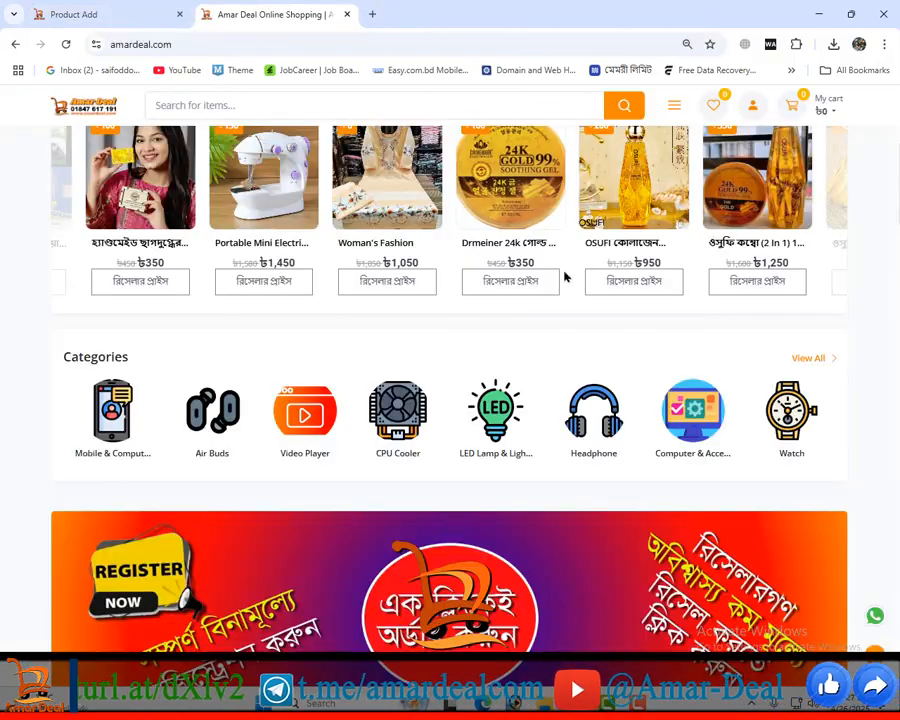
{"action": "scroll", "coordinate": [524, 160], "scroll_direction": "up", "scroll_amount": 2}
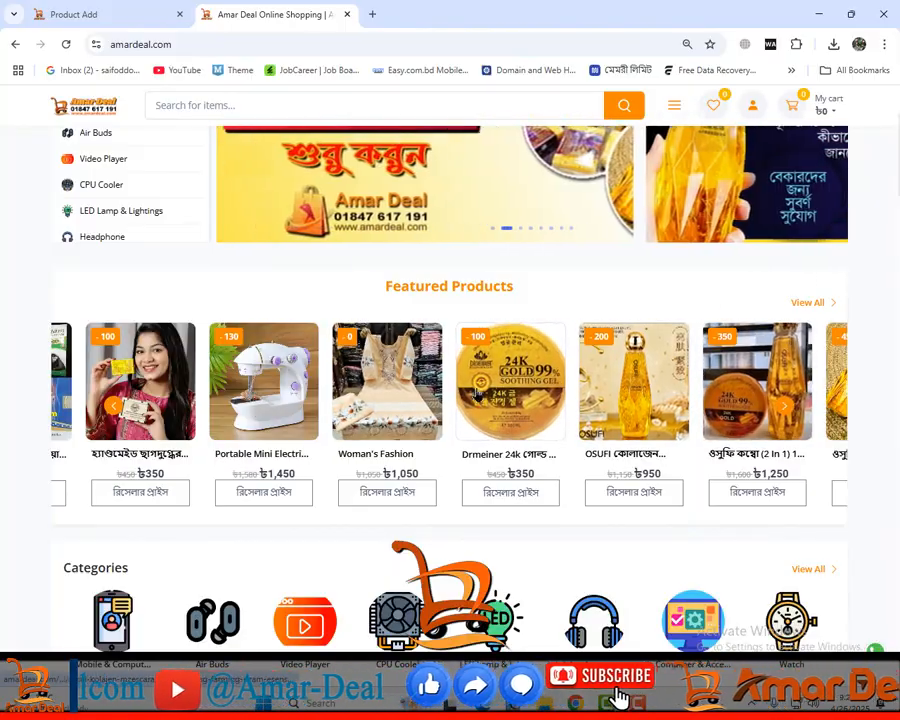
{"action": "scroll", "coordinate": [360, 410], "scroll_direction": "down", "scroll_amount": 3}
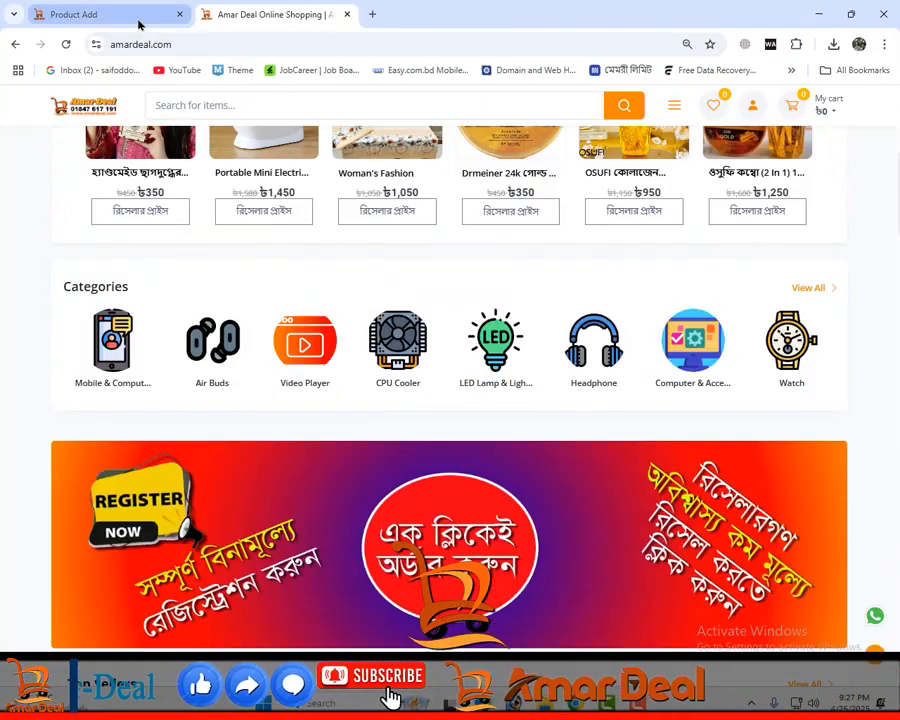
Step: Return to the new product form and upload 2809B.webp from Downloads as the product thumbnail
{"action": "left_click", "coordinate": [140, 22]}
{"action": "left_click", "coordinate": [267, 348]}
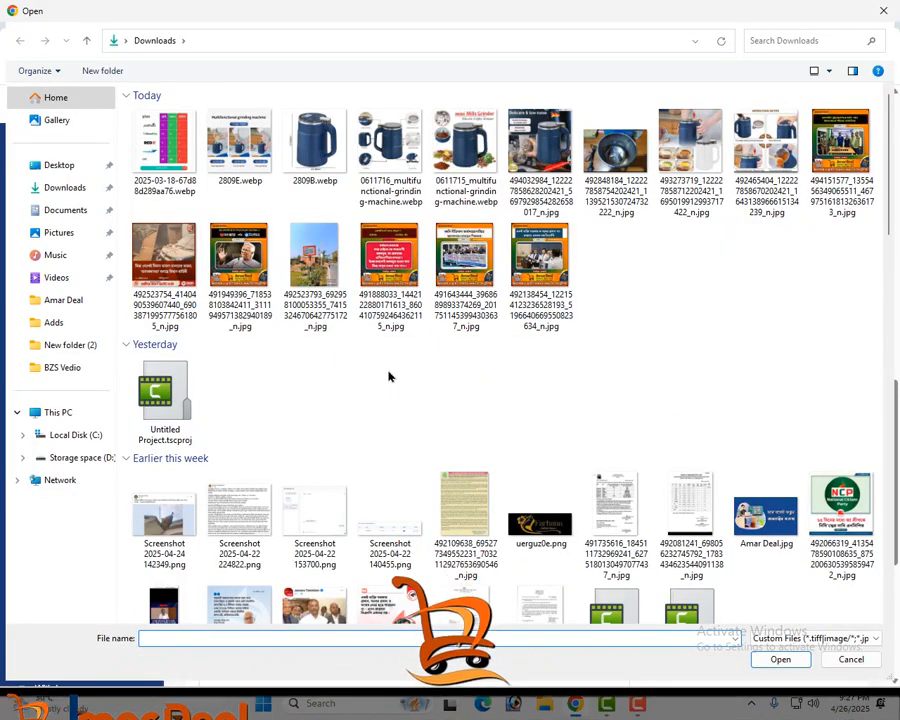
{"action": "double_click", "coordinate": [315, 145]}
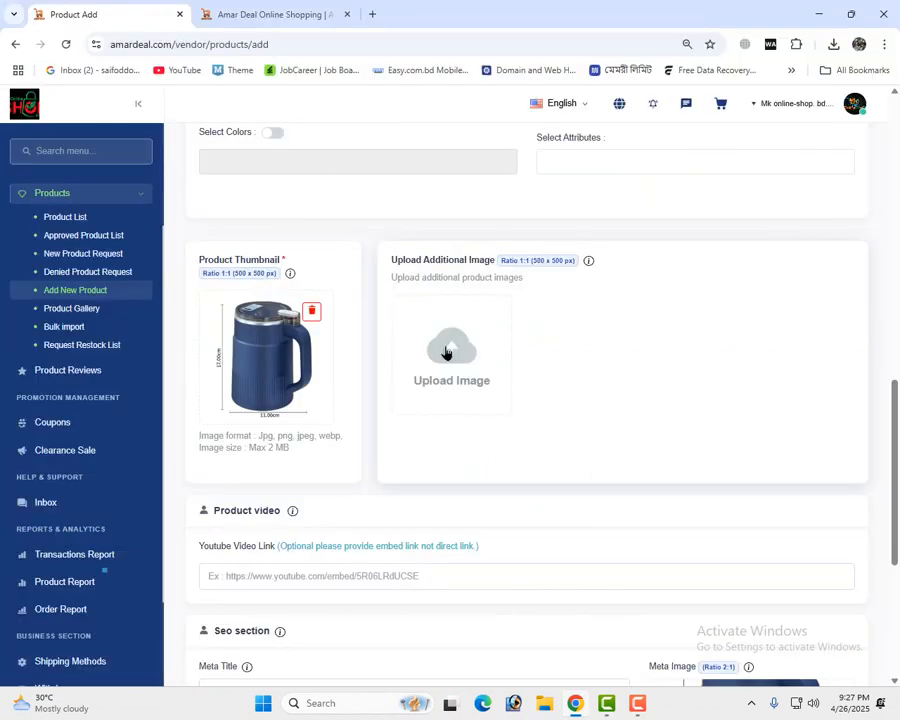
Step: Upload the picture of the blue jug surrounded by its part close-ups as an additional product image
{"action": "left_click", "coordinate": [447, 352]}
{"action": "key", "text": "Escape"}
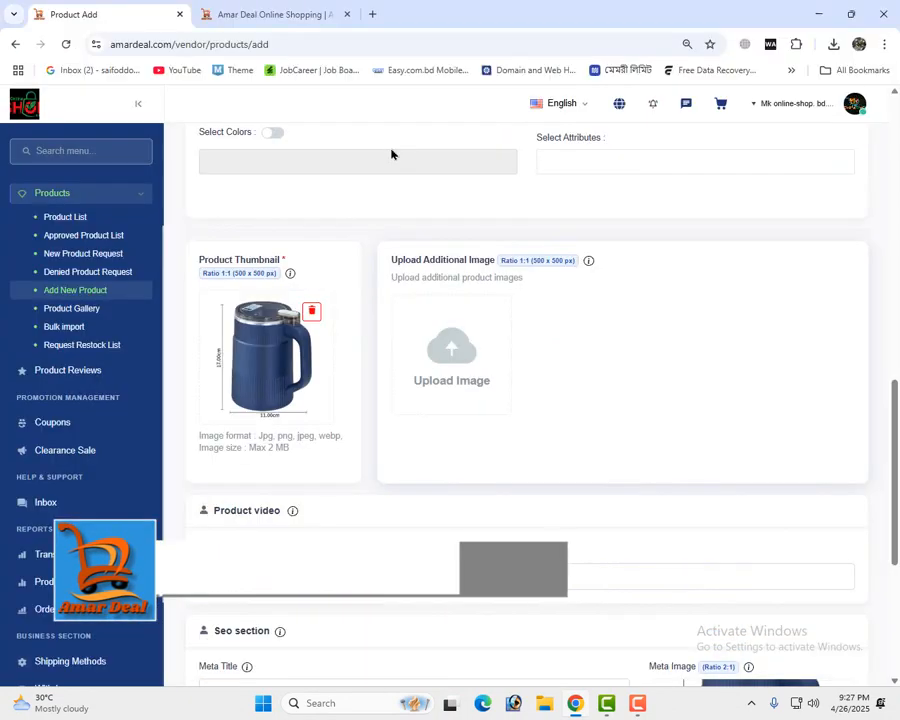
{"action": "left_click", "coordinate": [537, 368]}
{"action": "double_click", "coordinate": [541, 143]}
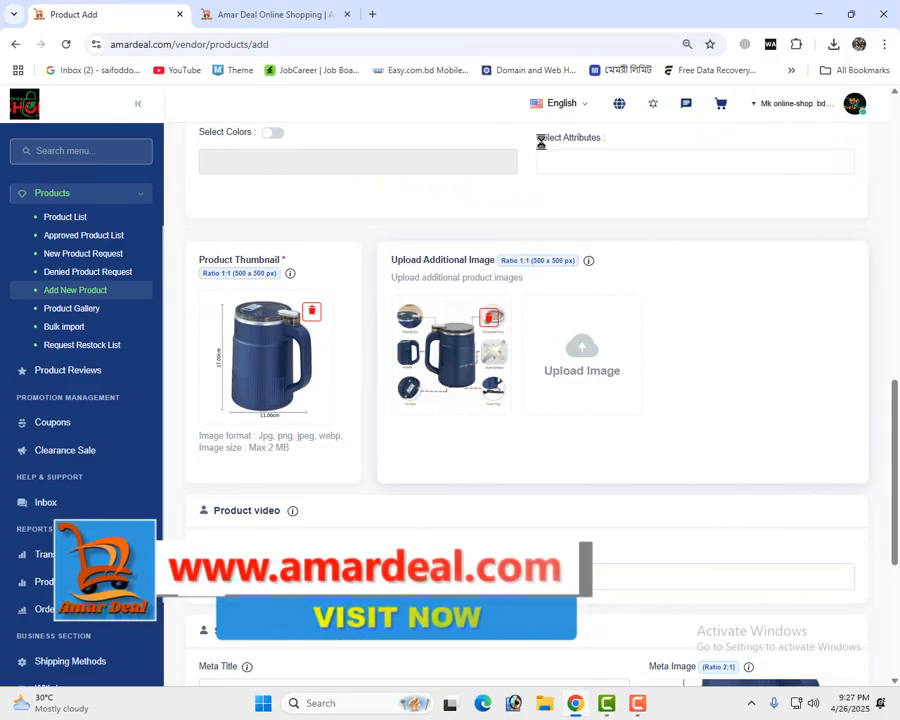
Step: Fill the SEO section's Meta Description with the product's Bangla description text, leaving the YouTube video link empty
{"action": "scroll", "coordinate": [356, 382], "scroll_direction": "up", "scroll_amount": 10}
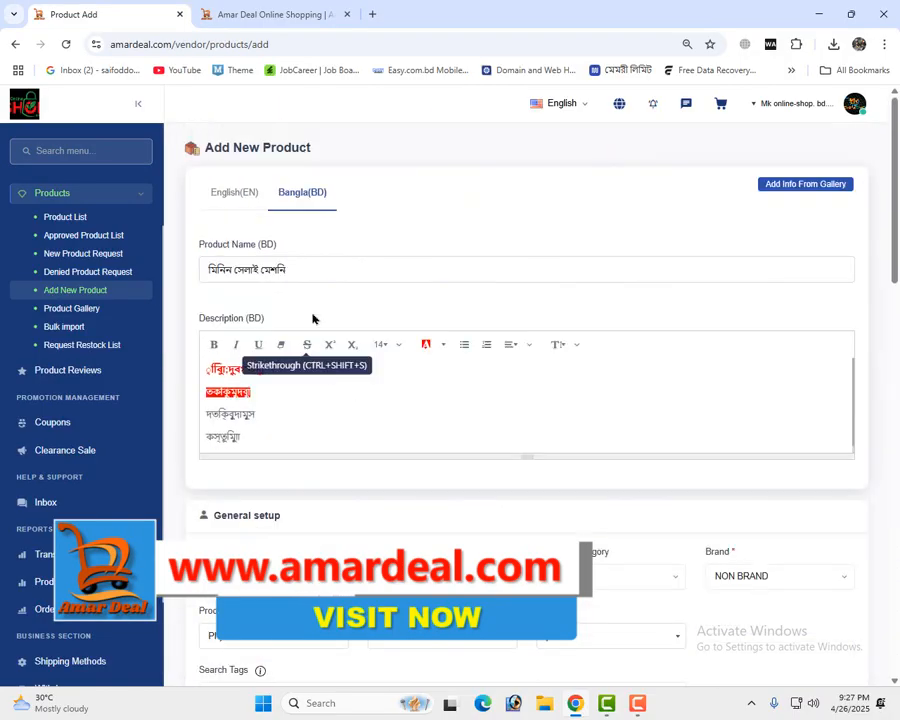
{"action": "triple_click", "coordinate": [270, 270]}
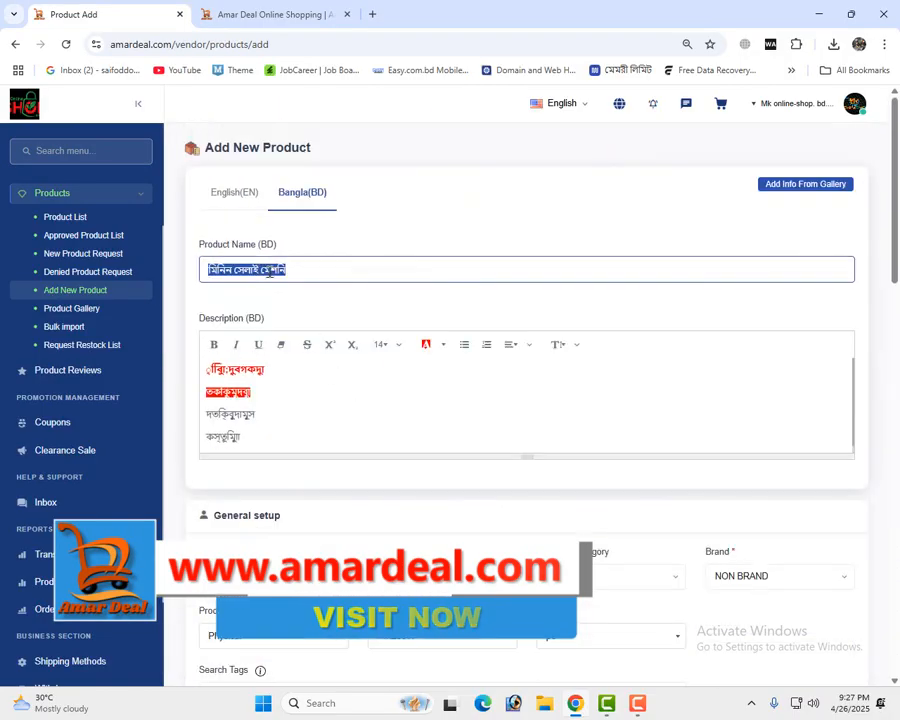
{"action": "scroll", "coordinate": [458, 395], "scroll_direction": "down", "scroll_amount": 15}
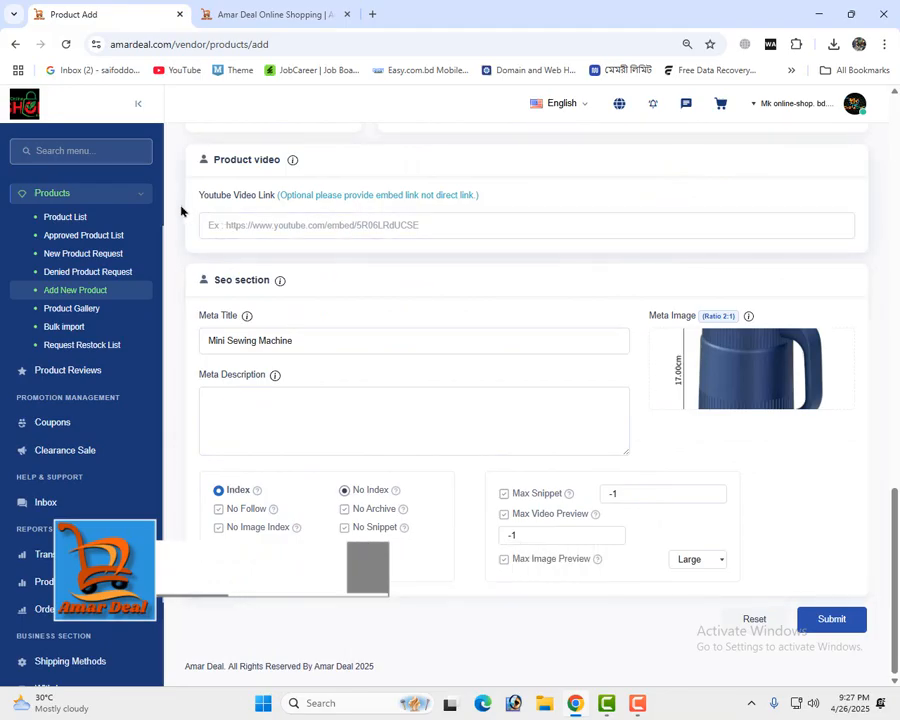
{"action": "left_click", "coordinate": [343, 222]}
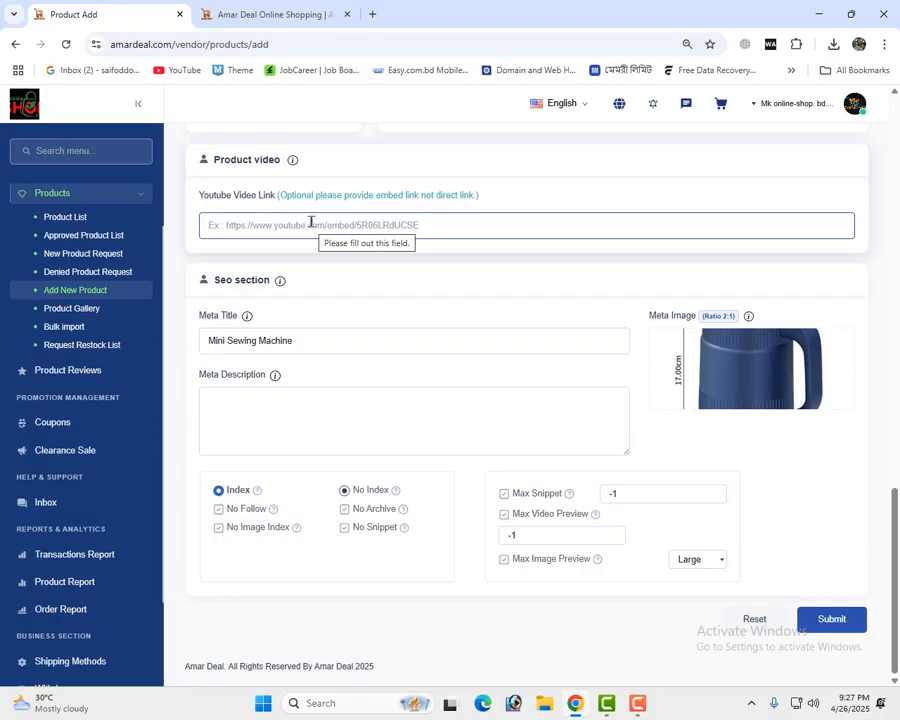
{"action": "left_click", "coordinate": [227, 420]}
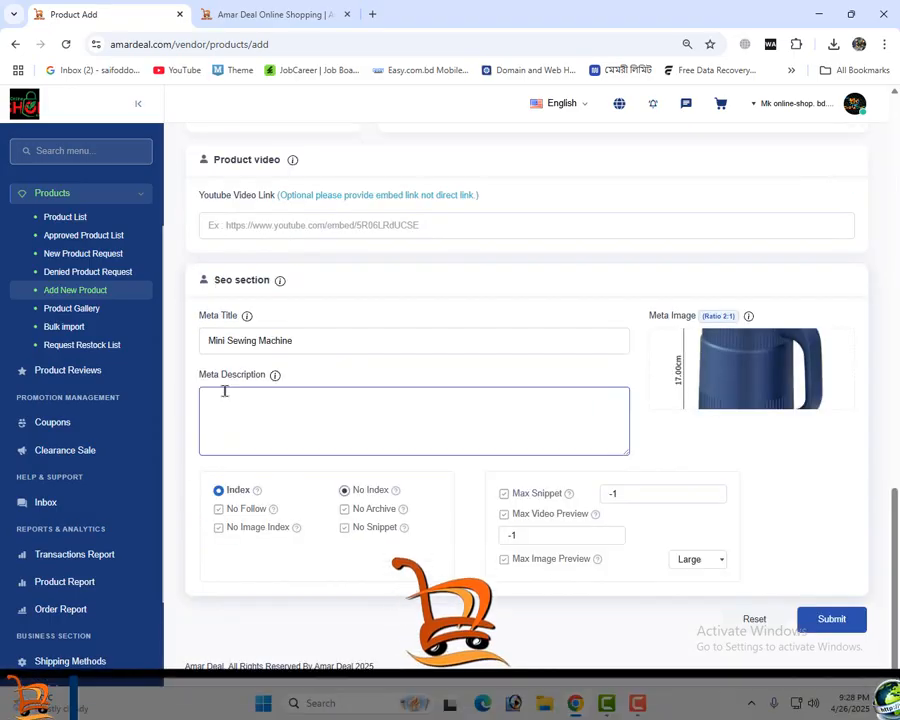
{"action": "key", "text": "ctrl+v"}
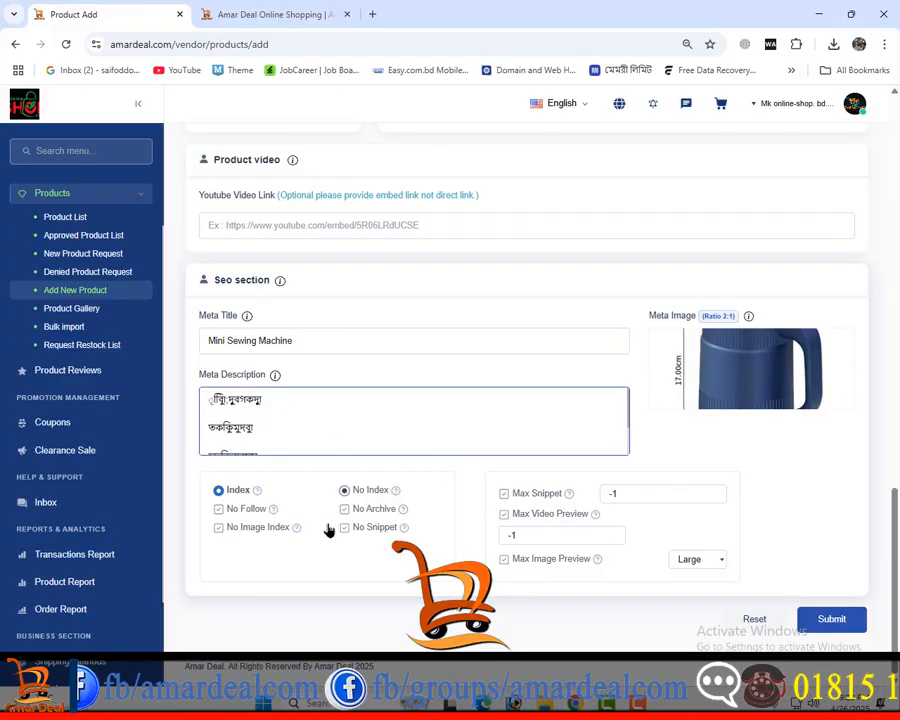
Step: Check the completed Mini Sewing Machine form from start to end, submit it and confirm adding the product
{"action": "scroll", "coordinate": [397, 512], "scroll_direction": "up", "scroll_amount": 20}
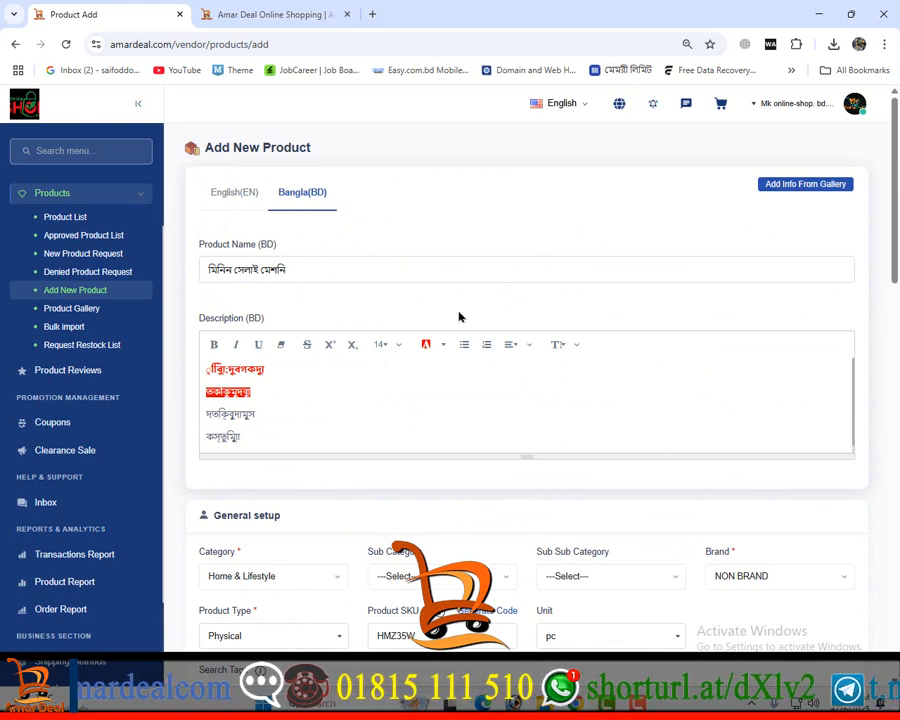
{"action": "scroll", "coordinate": [444, 318], "scroll_direction": "down", "scroll_amount": 20}
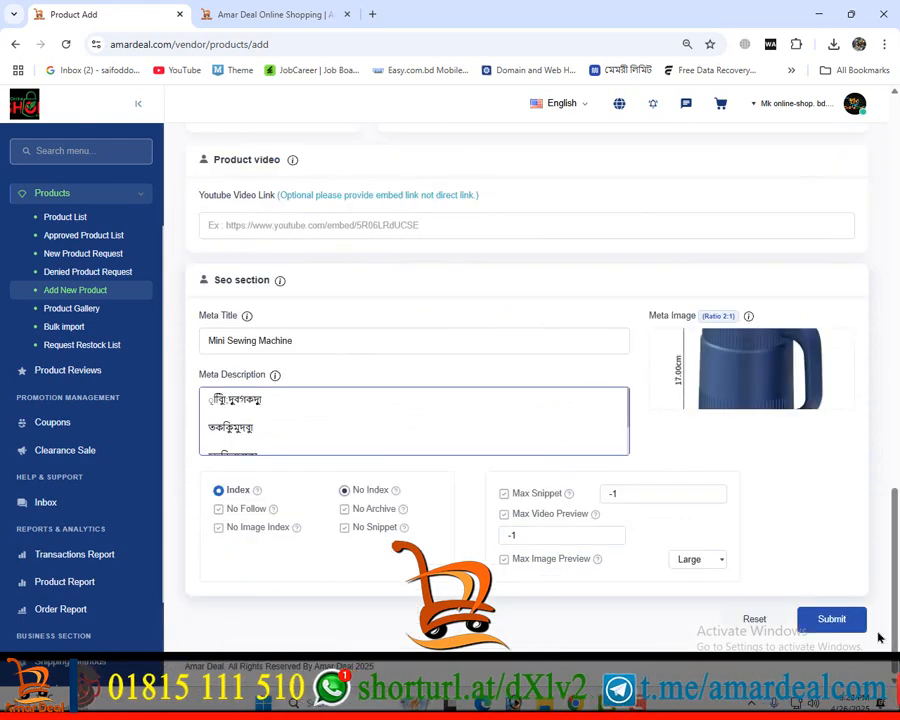
{"action": "left_click", "coordinate": [815, 619]}
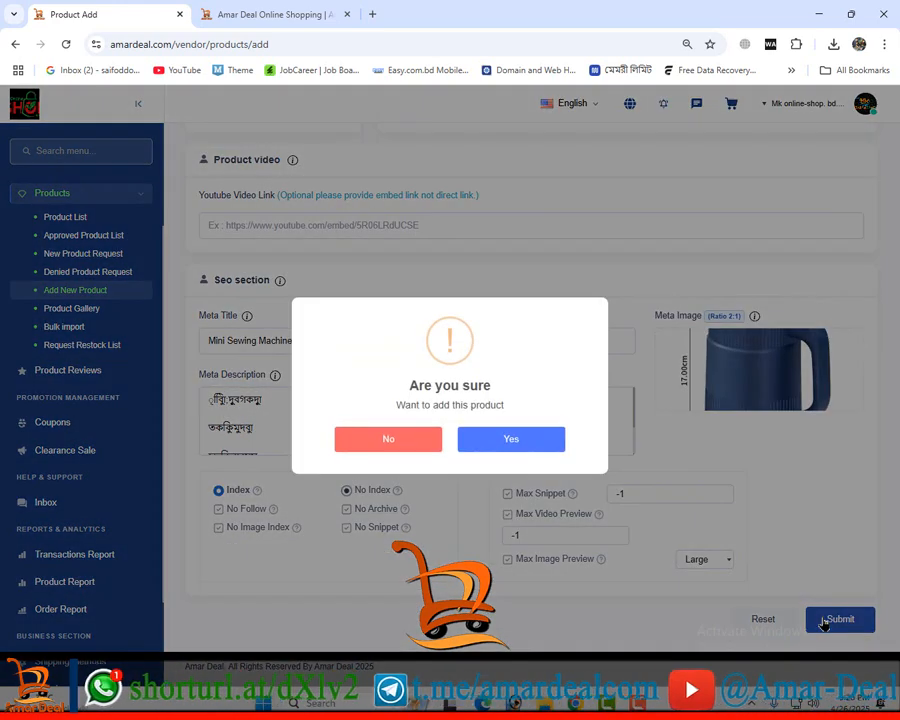
{"action": "left_click", "coordinate": [510, 440]}
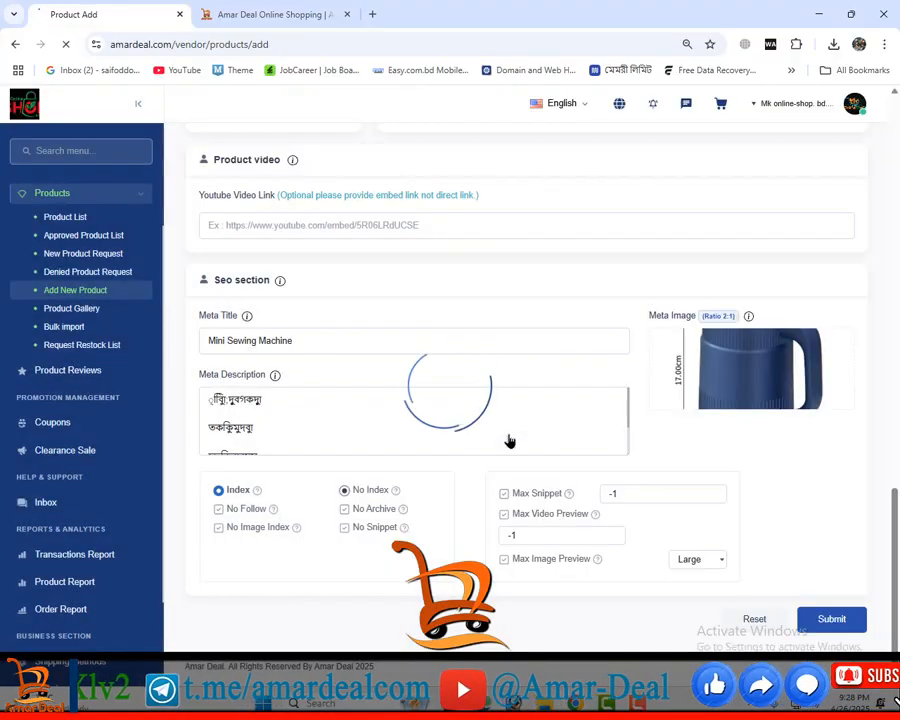